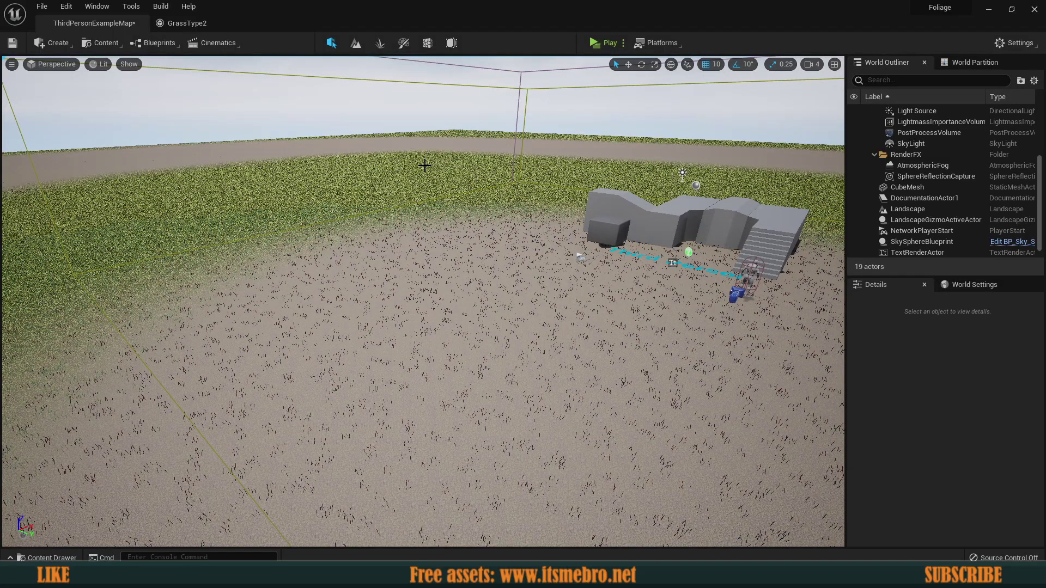
Select the landscape terrain and switch to Landscape mode for painting its layers.
right_click_drag(548, 272, 546, 272)
key("w")
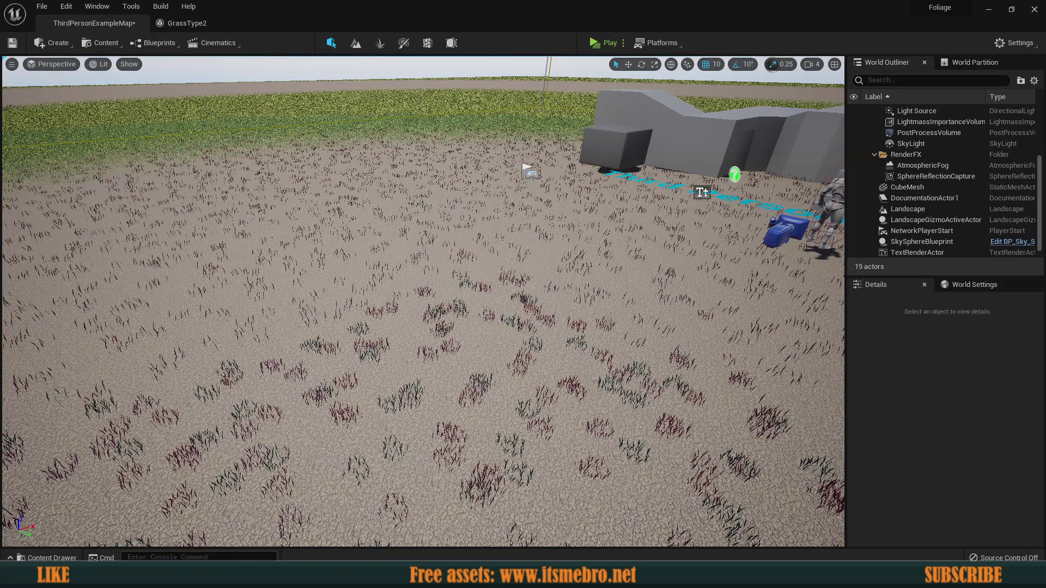
left_click(412, 339)
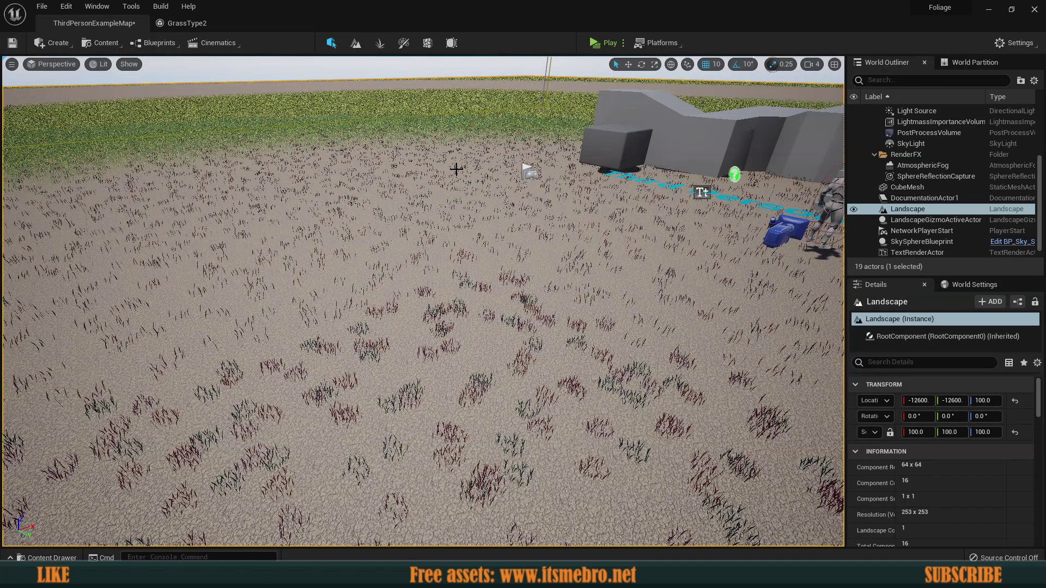
left_click(354, 44)
key("s")
right_click_drag(439, 259, 440, 259)
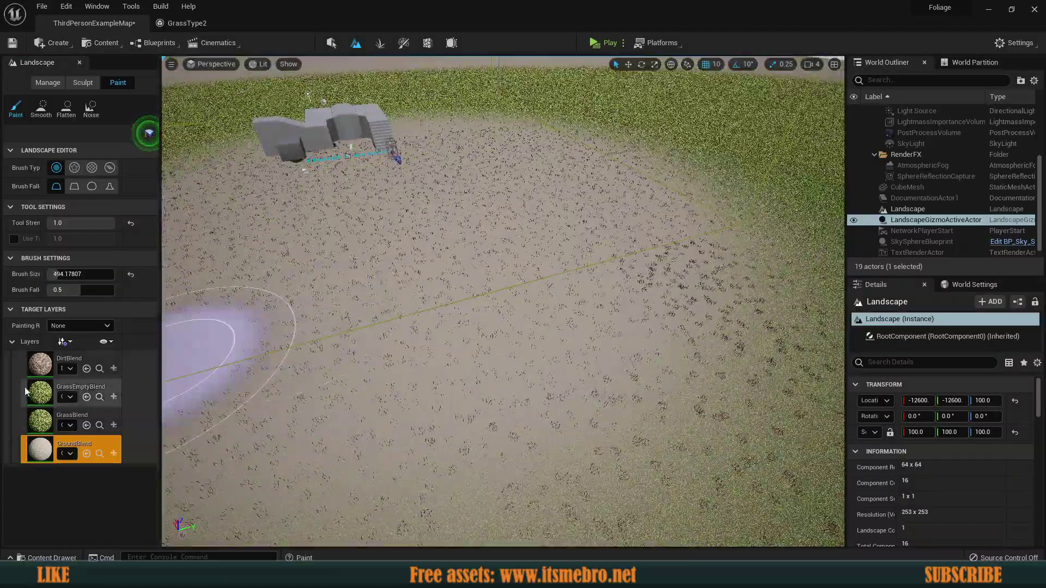
Paint patches of the terrain with the DirtBlend and GrassEmptyBlend layers at a tool strength of 0.144.
left_click(82, 364)
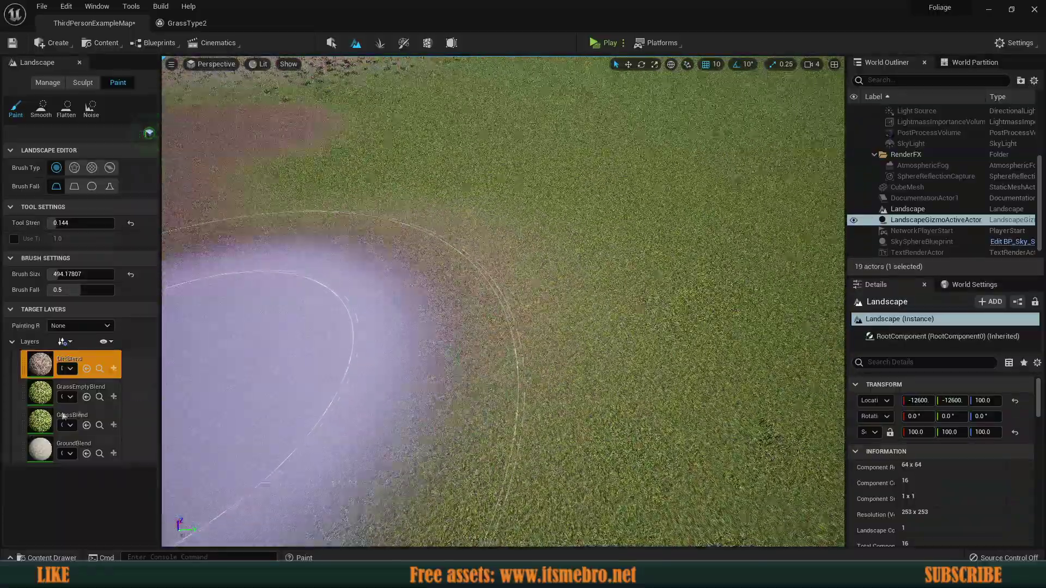
left_click(81, 388)
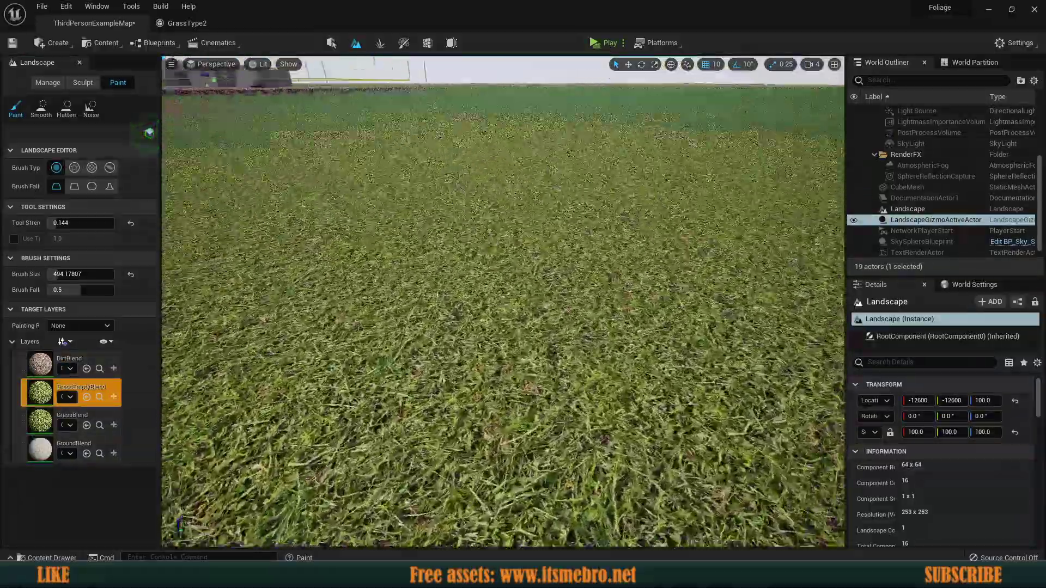
right_click_drag(414, 246, 394, 235)
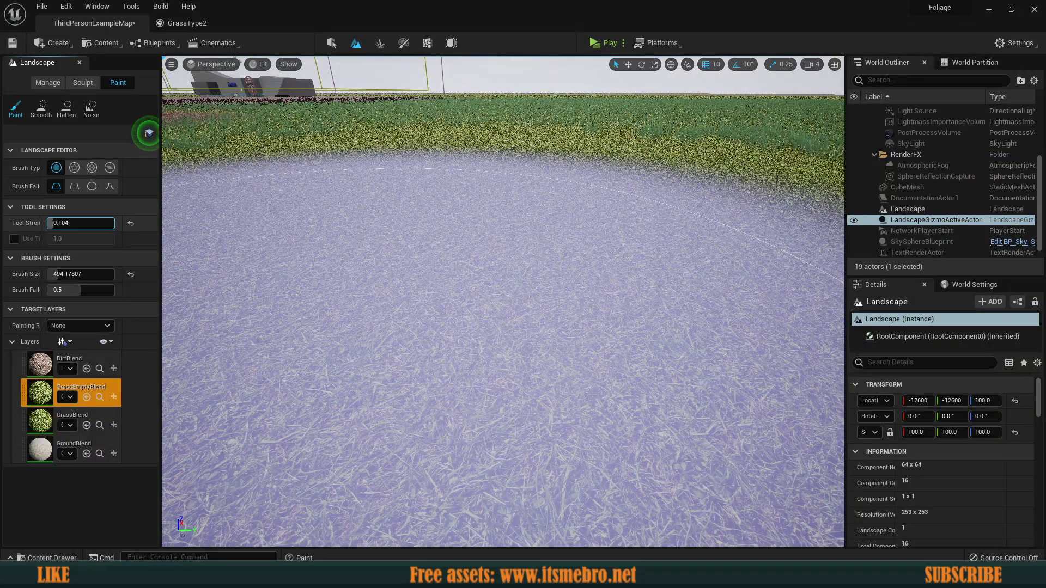
Reduce the brush size to about 185 and make GrassBlend the active paint layer.
left_click_drag(72, 276, 54, 275)
left_click(57, 423)
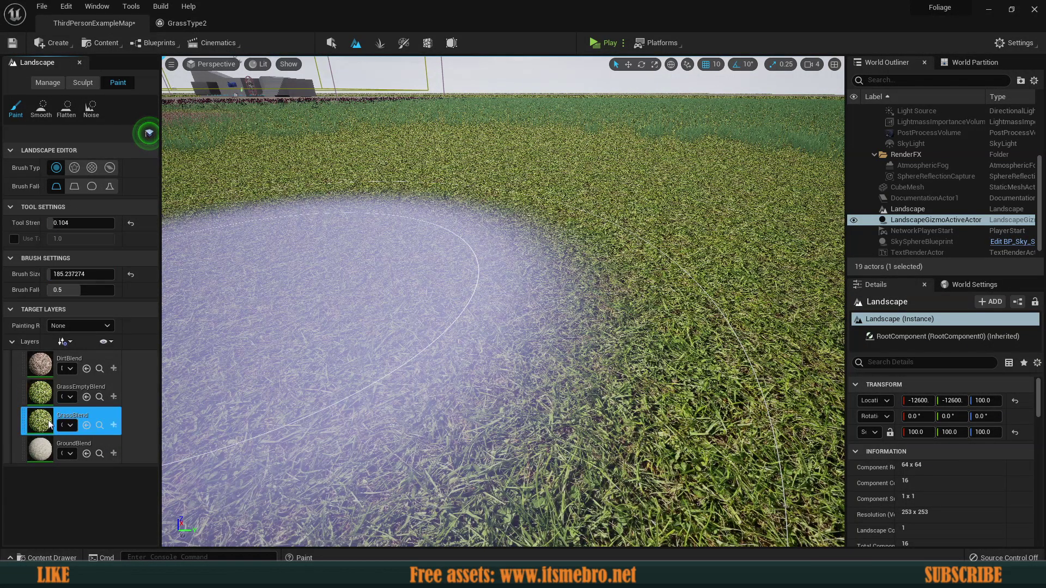
mouse_move(469, 250)
right_mouse_down()
mouse_move(501, 245)
mouse_move(458, 235)
mouse_move(409, 254)
right_mouse_up()
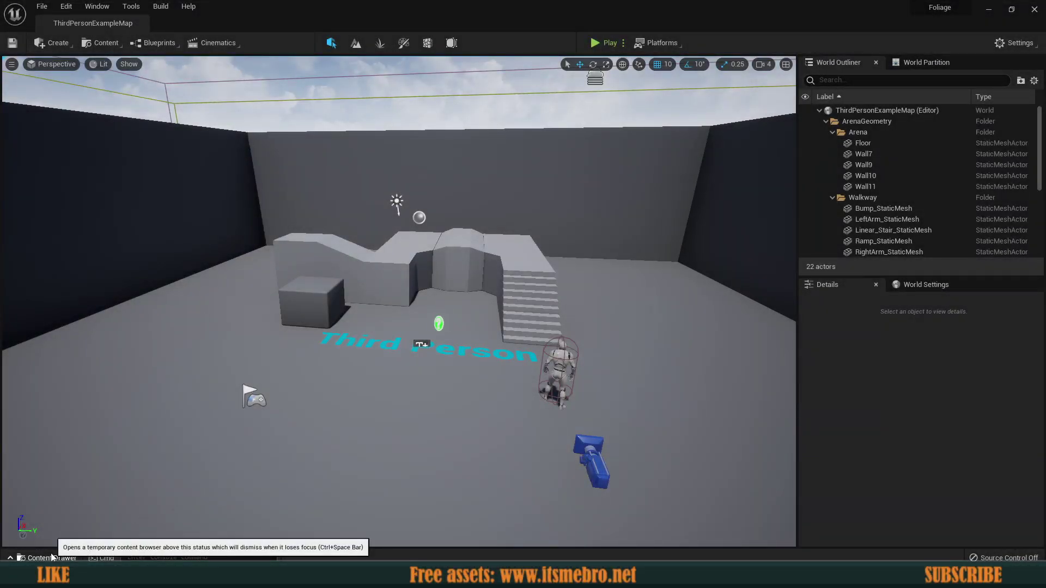
Examine the Assets folder's ground textures and its Grass1 to Grass5 static meshes.
left_click(52, 558)
double_click(204, 460)
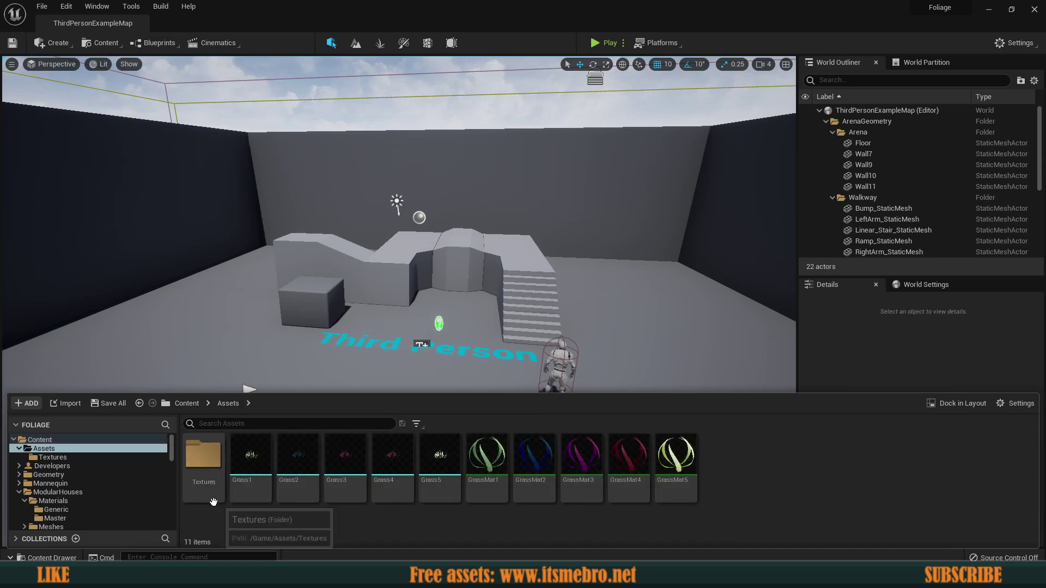
double_click(204, 463)
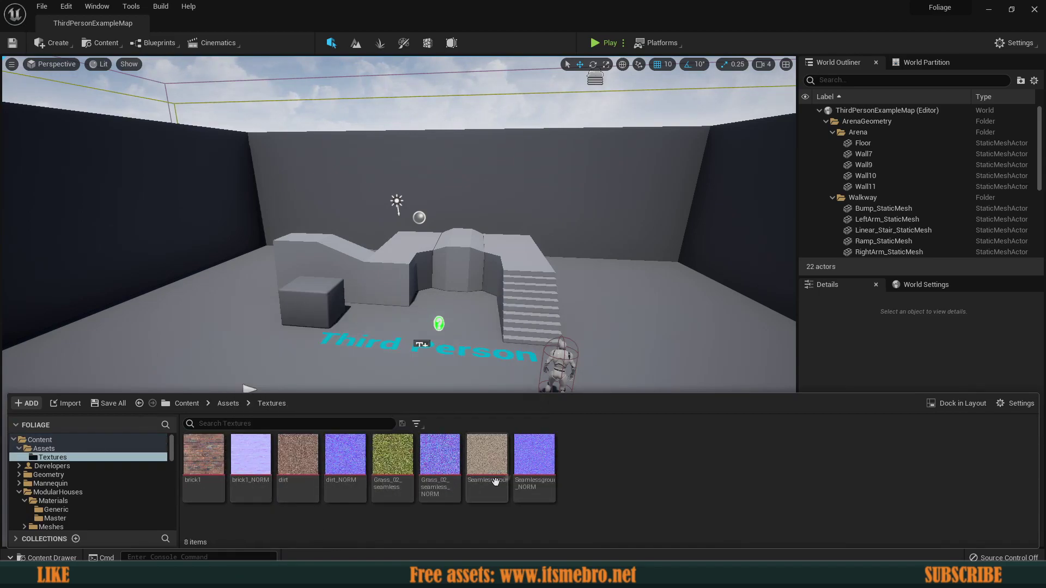
key("alt+Left")
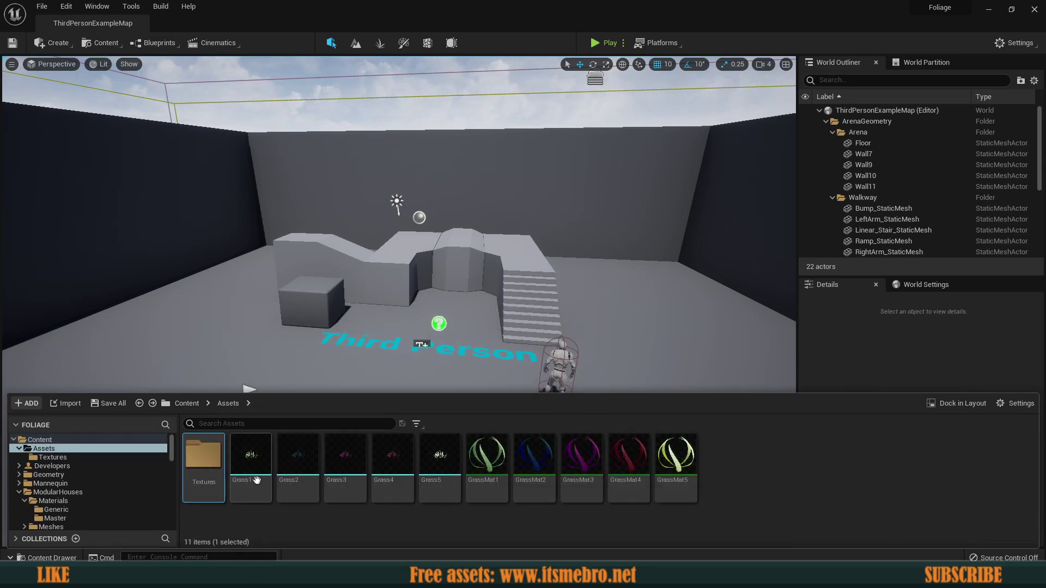
left_click(238, 473)
left_click(309, 462)
left_click(349, 467)
left_click(404, 461)
left_click(433, 460)
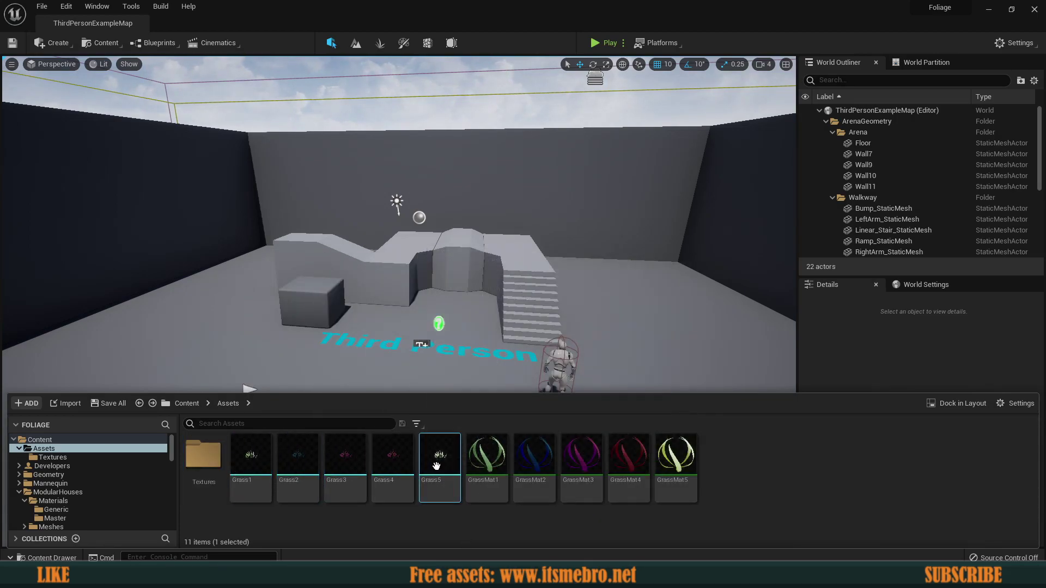
left_click(275, 461)
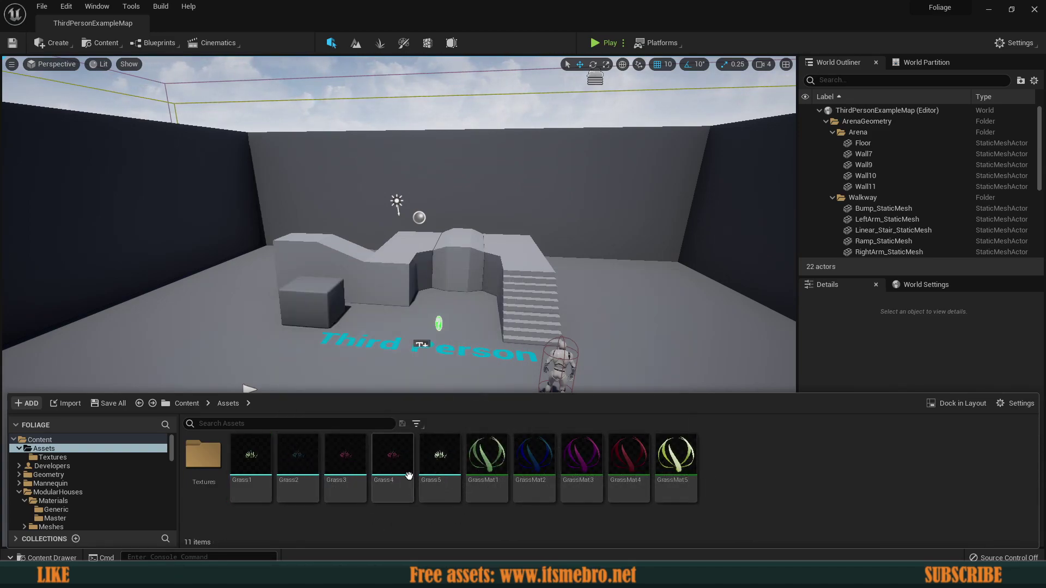
mouse_move(438, 482)
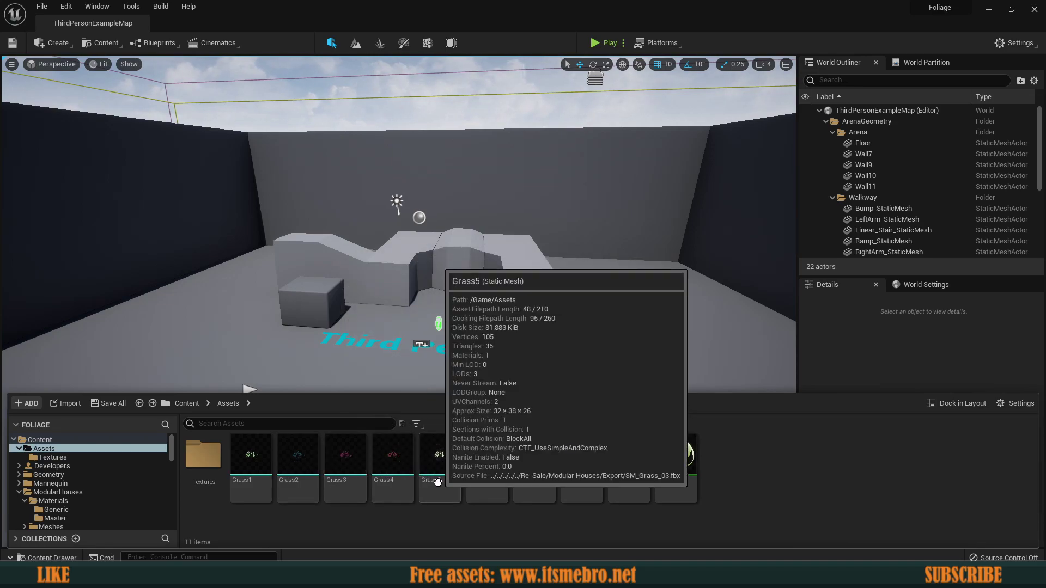
Create a material named LandscapeMaster in the Content folder and open it for editing.
left_click(182, 403)
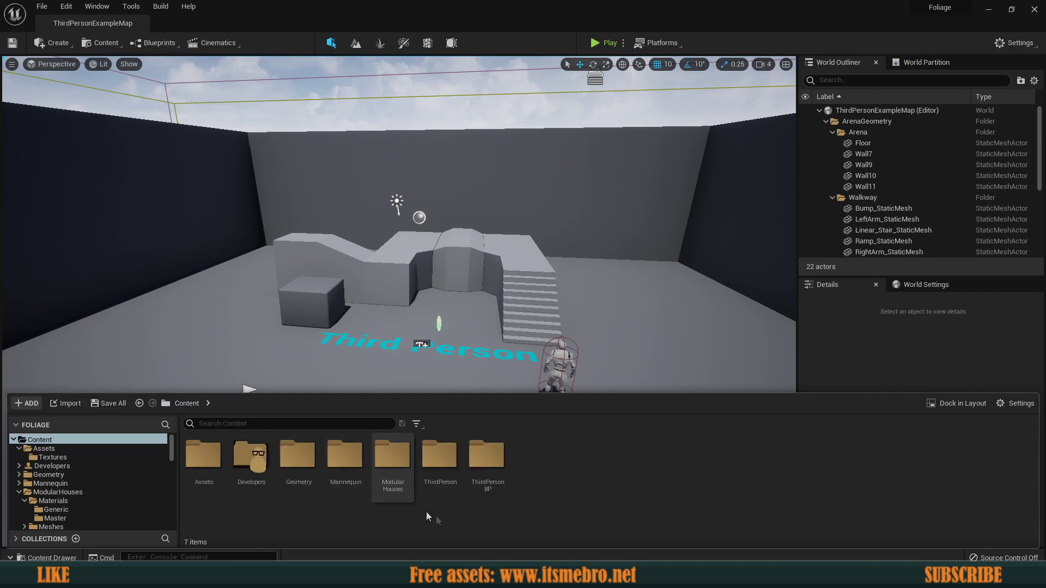
right_click(618, 484)
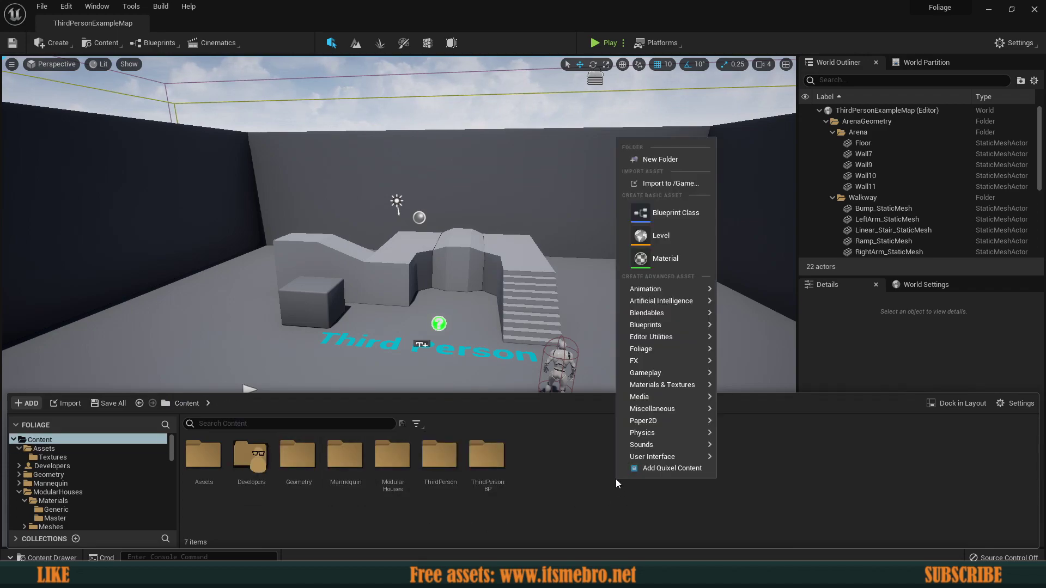
left_click(658, 256)
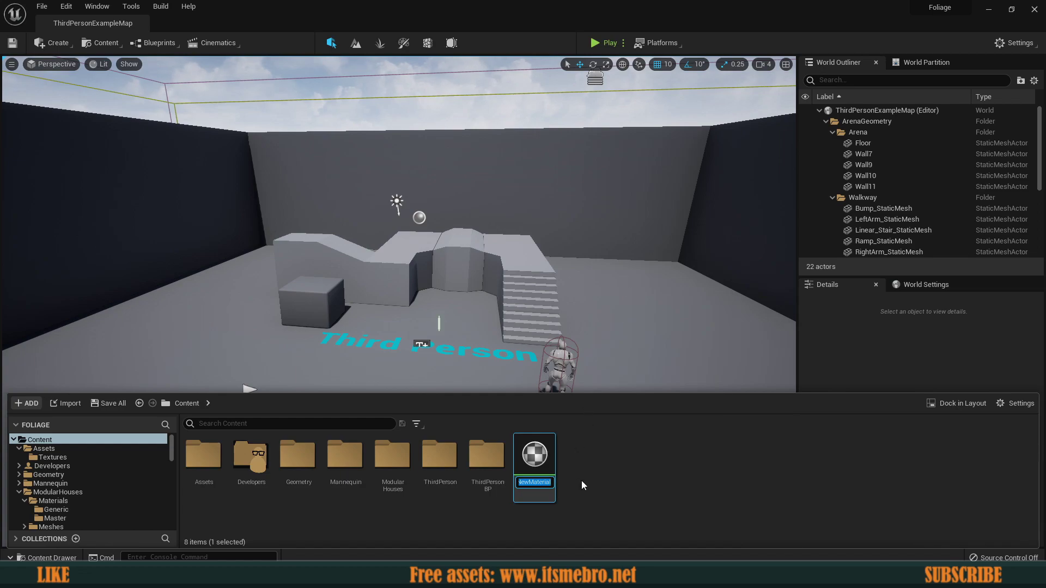
key("BackSpace")
type("LandscapeMaster")
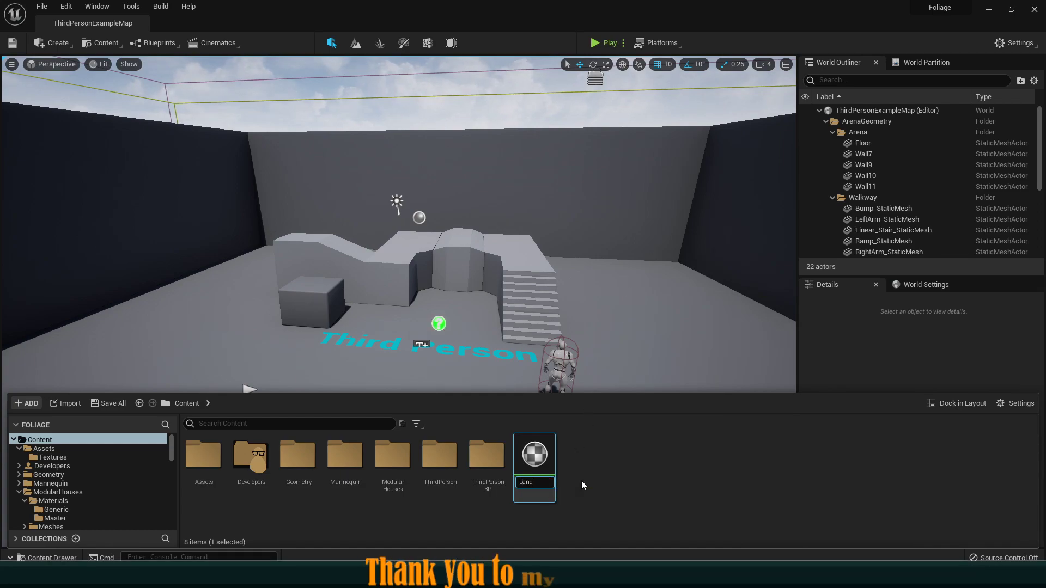
key("Return")
key("Return")
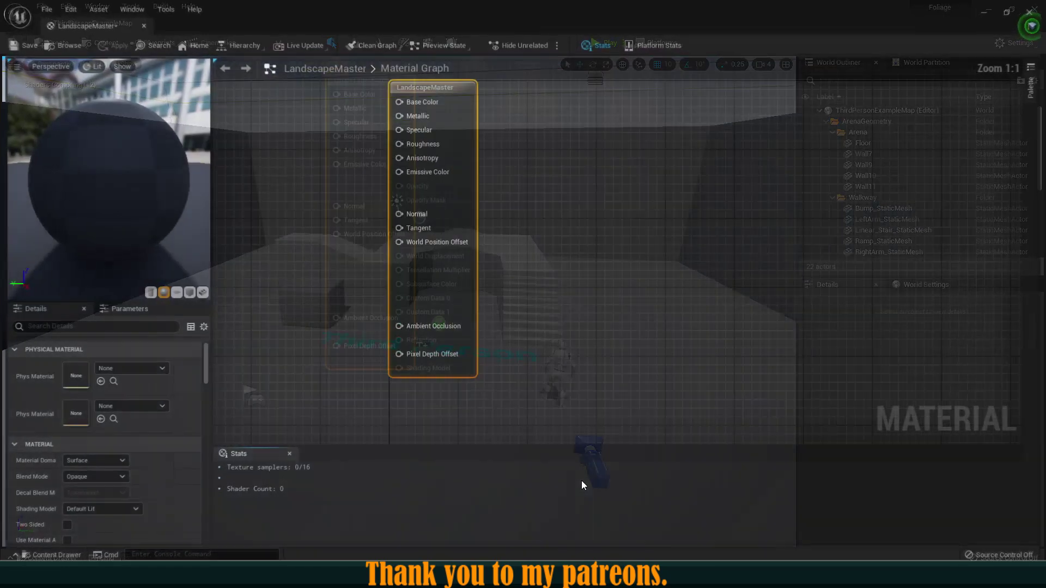
Float the LandscapeMaster editor over the level editor and open the Assets/Textures folder in the content browser.
right_click_drag(470, 217, 481, 237)
left_click_drag(92, 28, 320, 91)
left_click(53, 558)
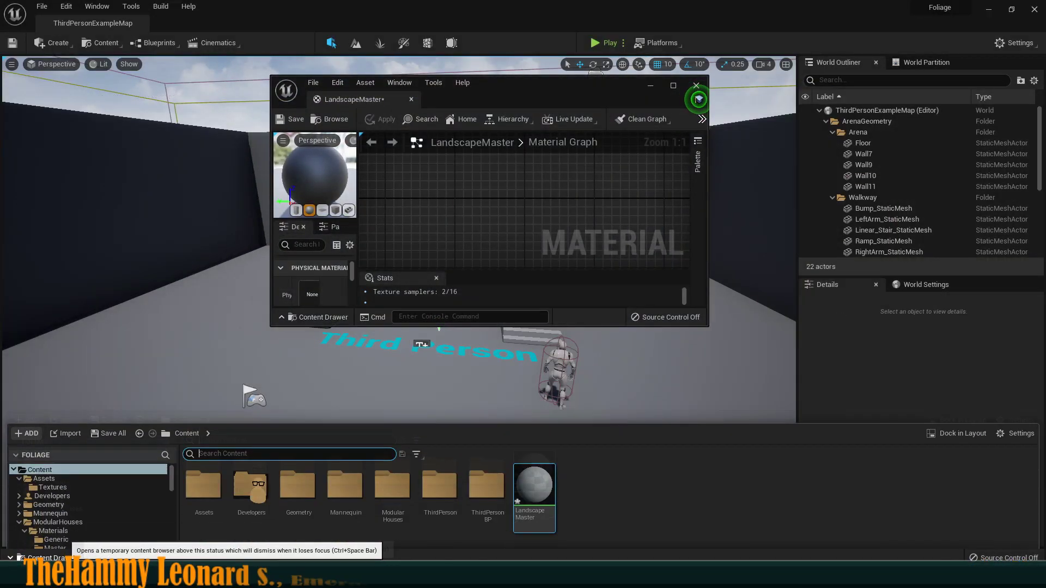
double_click(211, 460)
double_click(208, 475)
left_click(210, 471)
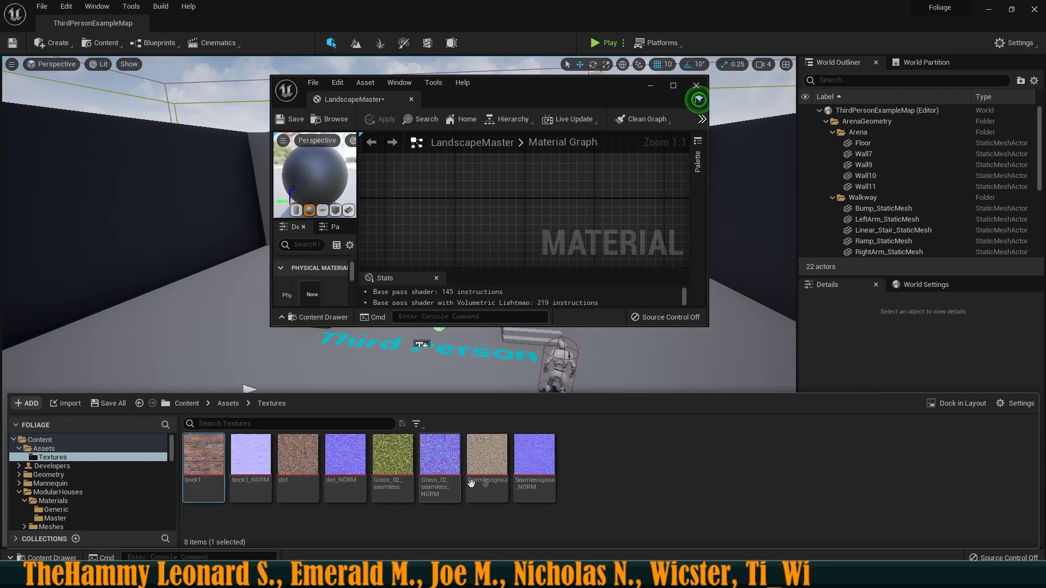
Add all textures except the two brick ones to the LandscapeMaster graph as texture samples and maximize the material editor.
left_click(534, 458, "shift")
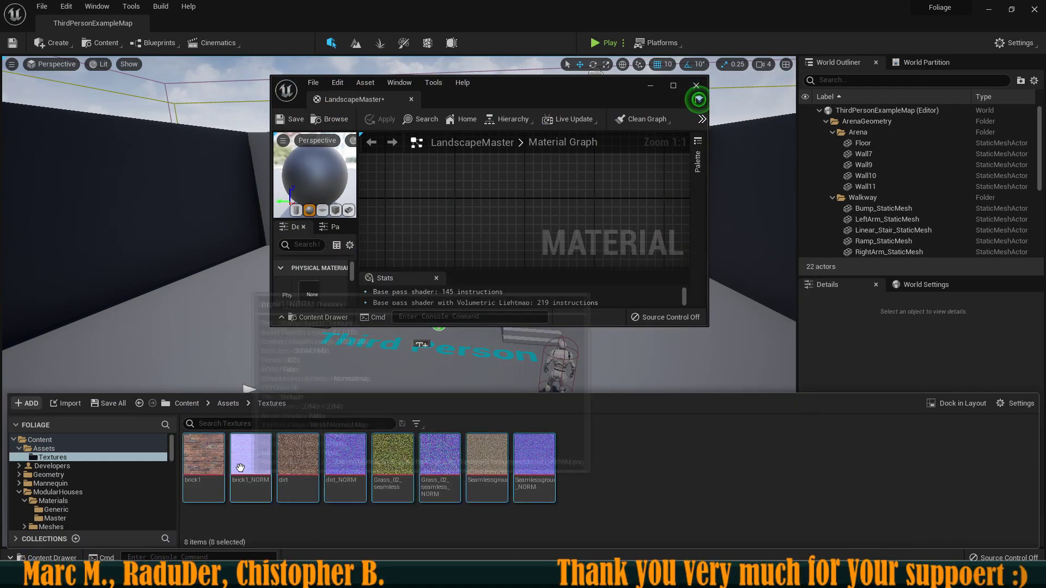
mouse_move(203, 459)
left_mouse_down()
mouse_move(442, 202)
mouse_move(243, 459)
mouse_move(213, 464)
left_mouse_up()
left_click(204, 455, "ctrl")
left_click(283, 454, "ctrl")
left_click(256, 460, "ctrl")
left_click(300, 465, "ctrl")
left_click_drag(301, 467, 409, 185)
left_click(673, 86)
Spread out the overlapping texture samples, separating the normal maps from the colour maps.
left_click_drag(407, 303, 430, 414)
scroll(430, 414, "down", 2)
left_click_drag(406, 306, 493, 206)
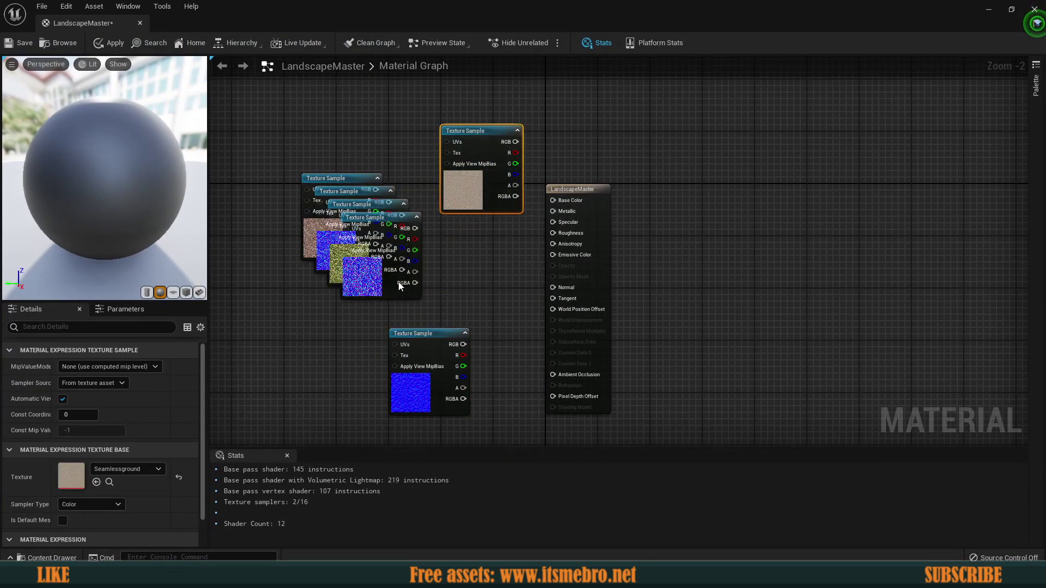
left_click_drag(400, 286, 352, 448)
left_click(432, 343, "ctrl")
right_click_drag(392, 218, 397, 303)
left_click_drag(368, 268, 357, 404)
right_click_drag(355, 396, 358, 292)
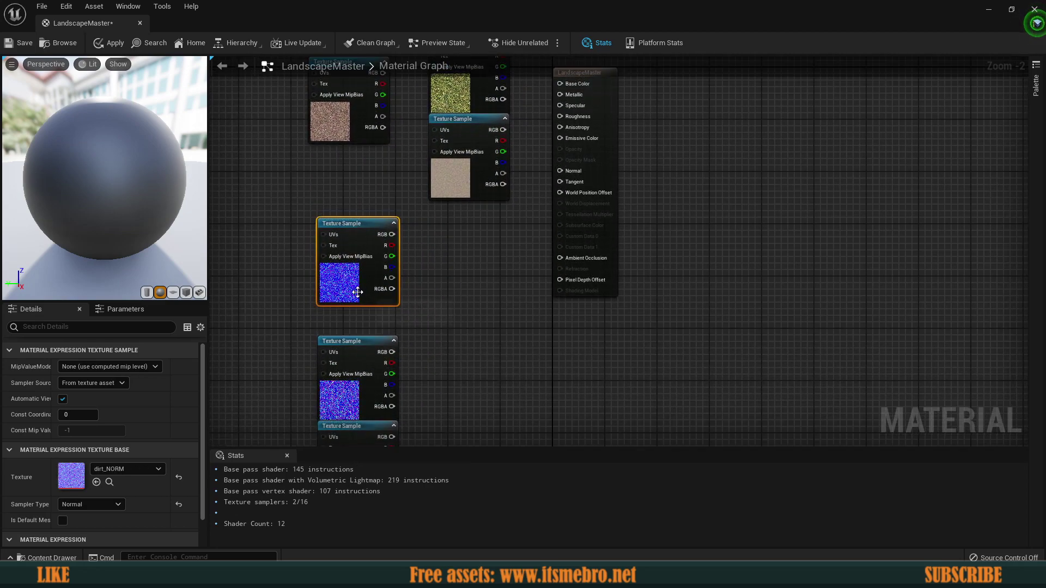
left_click_drag(357, 293, 360, 331)
Stack the dirt, grass and ground colour samples in one column beside the LandscapeMaster node.
right_click_drag(436, 218, 424, 387)
left_click(338, 297)
left_click_drag(288, 340, 423, 196)
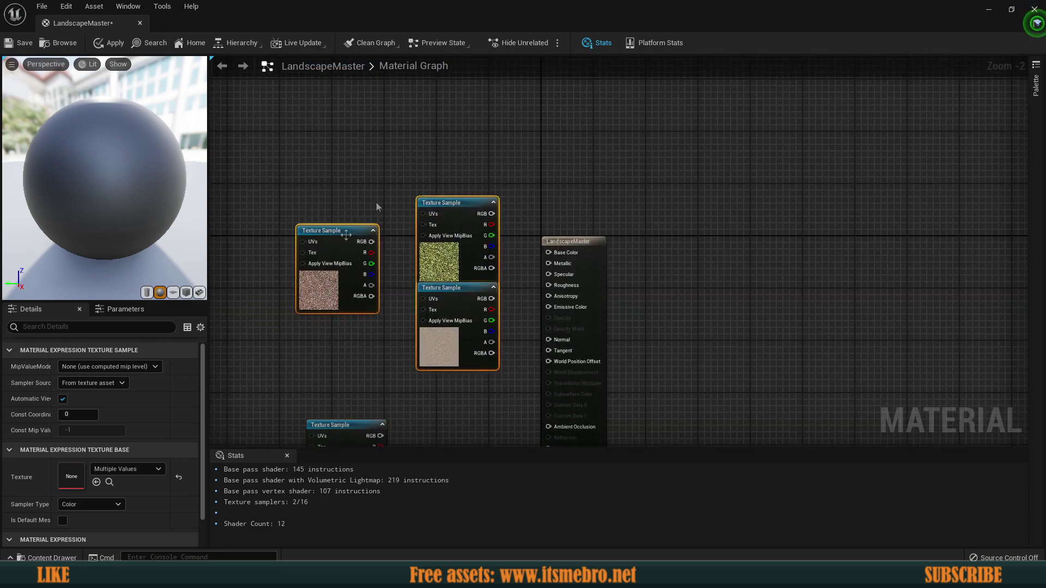
left_click_drag(329, 302, 424, 195)
left_click(305, 305)
left_click(400, 336)
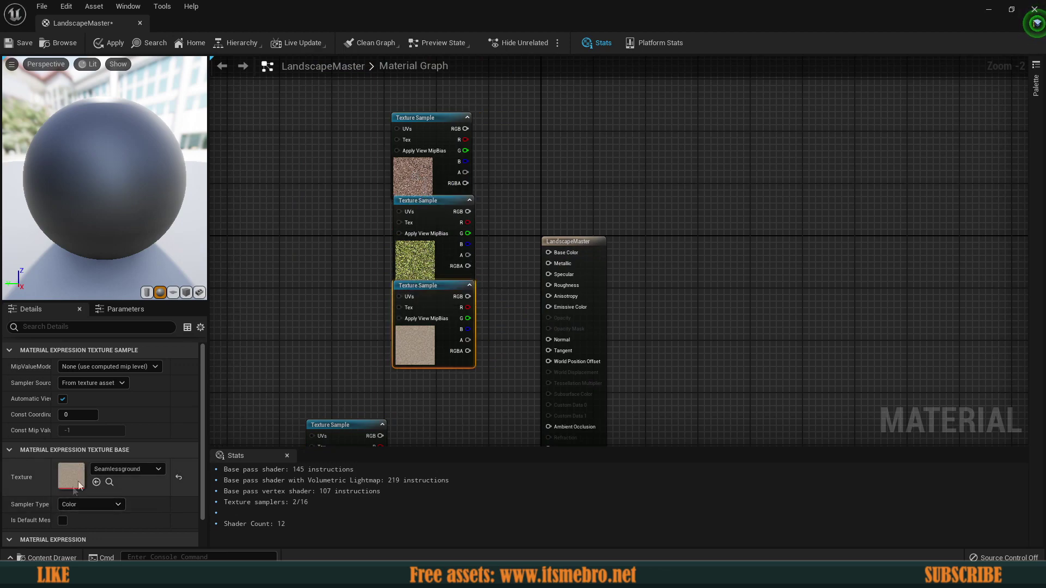
Line up the dirt, grass and ground normal-map samples in their own column.
right_click_drag(335, 360, 353, 189)
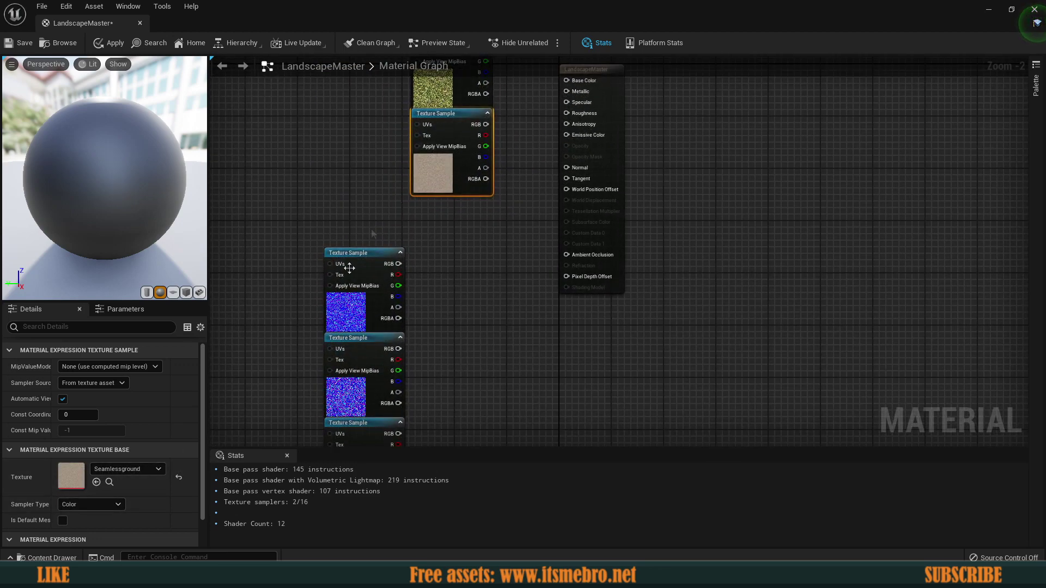
left_click(351, 325)
right_click_drag(352, 325, 367, 227)
left_click(376, 299)
left_click(369, 390)
Move the column of three colour samples farther away from the LandscapeMaster node.
right_click_drag(456, 254, 422, 374)
left_click(412, 314)
right_click_drag(413, 314, 455, 426)
left_click_drag(408, 122, 484, 256)
left_click_drag(465, 243, 299, 240)
left_click(481, 213)
right_click_drag(481, 213, 607, 346)
scroll(394, 248, "up", 2)
left_click_drag(414, 260, 411, 262)
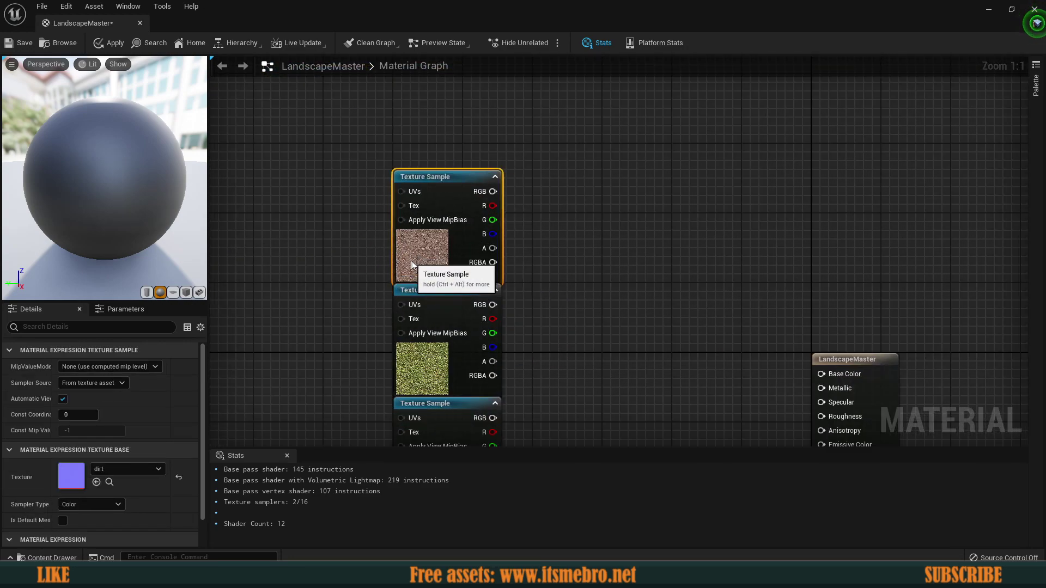
Move the three normal-map samples directly beneath the column of colour samples.
left_click(565, 267)
right_click_drag(565, 267, 503, 140)
scroll(496, 164, "down", 4)
right_click_drag(492, 178, 482, 144)
left_click_drag(452, 303, 489, 403)
left_click_drag(489, 357, 437, 327)
scroll(437, 322, "down", 1)
scroll(373, 230, "down", 5)
Select all six texture samples and move them farther from the LandscapeMaster node.
left_click_drag(341, 164, 395, 294)
scroll(383, 201, "up", 10)
right_click_drag(411, 267, 536, 252)
scroll(536, 252, "down", 3)
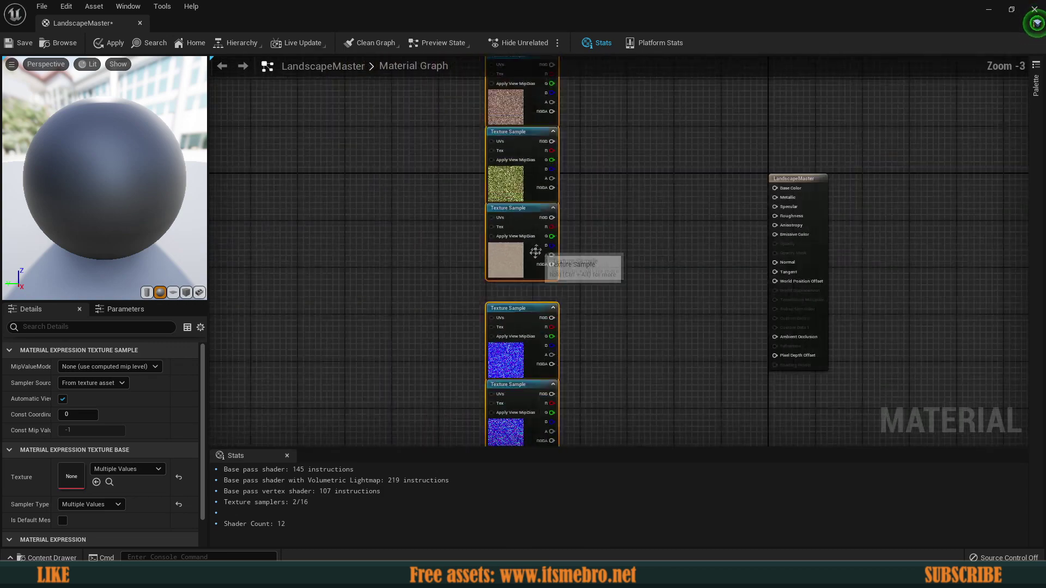
left_click_drag(535, 251, 382, 253)
left_click(473, 255)
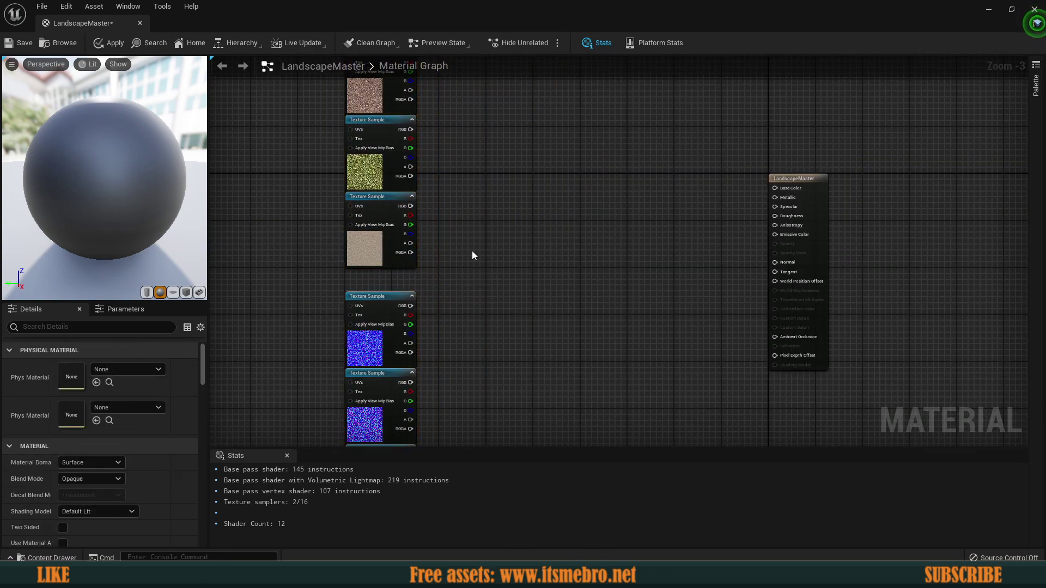
Move the dirt colour sample upward to leave a gap above the grass colour sample.
scroll(449, 309, "down", 2)
scroll(436, 245, "up", 4)
left_click(423, 199)
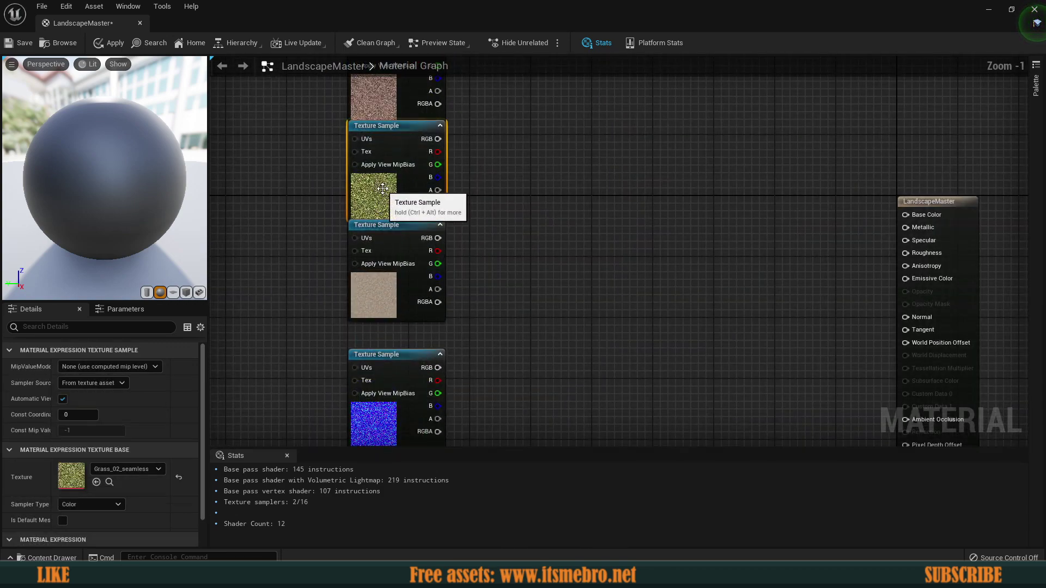
scroll(380, 225, "down", 2)
right_click_drag(380, 225, 363, 380)
scroll(383, 314, "up", 3)
left_click_drag(359, 271, 356, 157)
left_click(369, 218)
Duplicate the Grass_02_seamless texture sample and place the copy between the dirt and grass samples.
scroll(372, 223, "down", 3)
right_click_drag(409, 283, 414, 222)
scroll(357, 247, "up", 3)
left_click(360, 251)
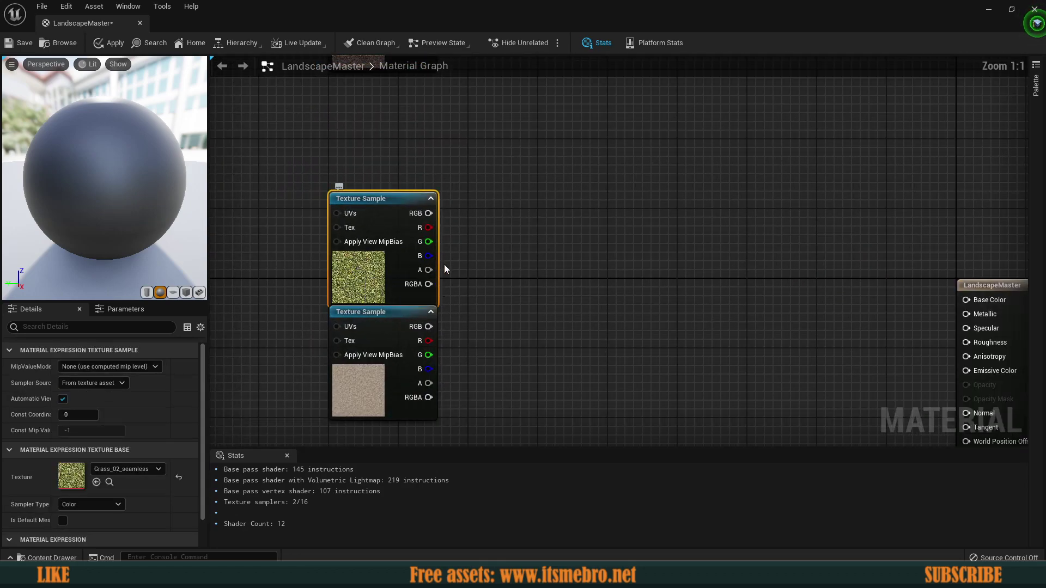
right_click_drag(440, 264, 472, 298)
key("ctrl+d")
left_click_drag(570, 406, 389, 168)
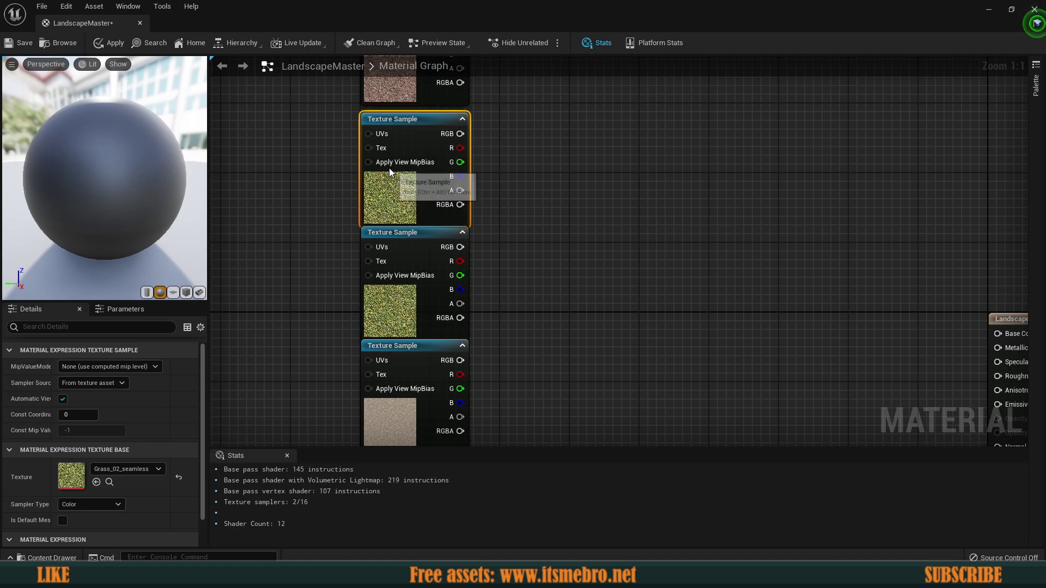
right_click_drag(494, 179, 490, 257)
left_click_drag(403, 160, 400, 172)
left_click(379, 280)
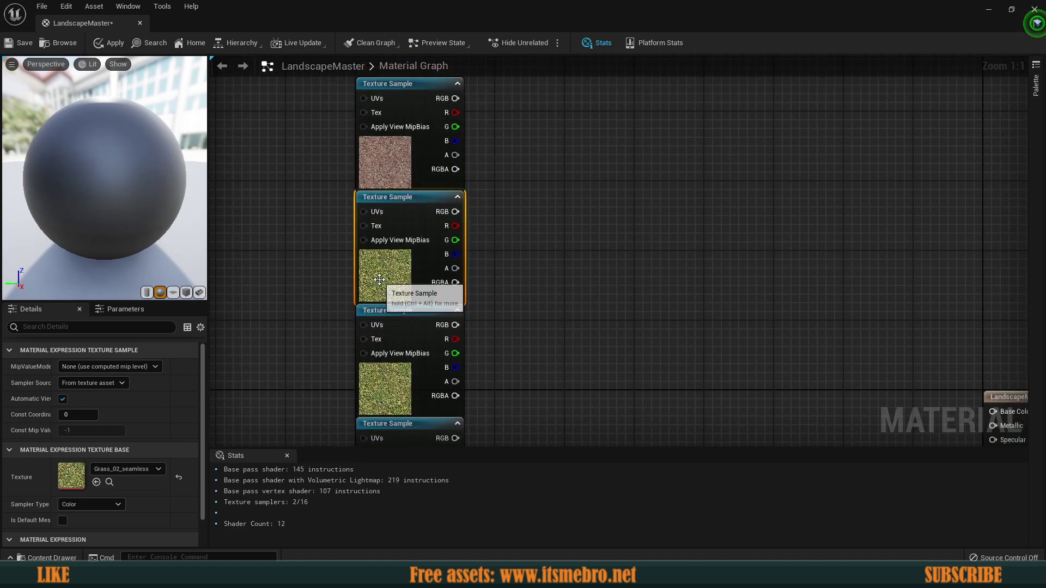
scroll(490, 154, "down", 5)
scroll(430, 131, "up", 4)
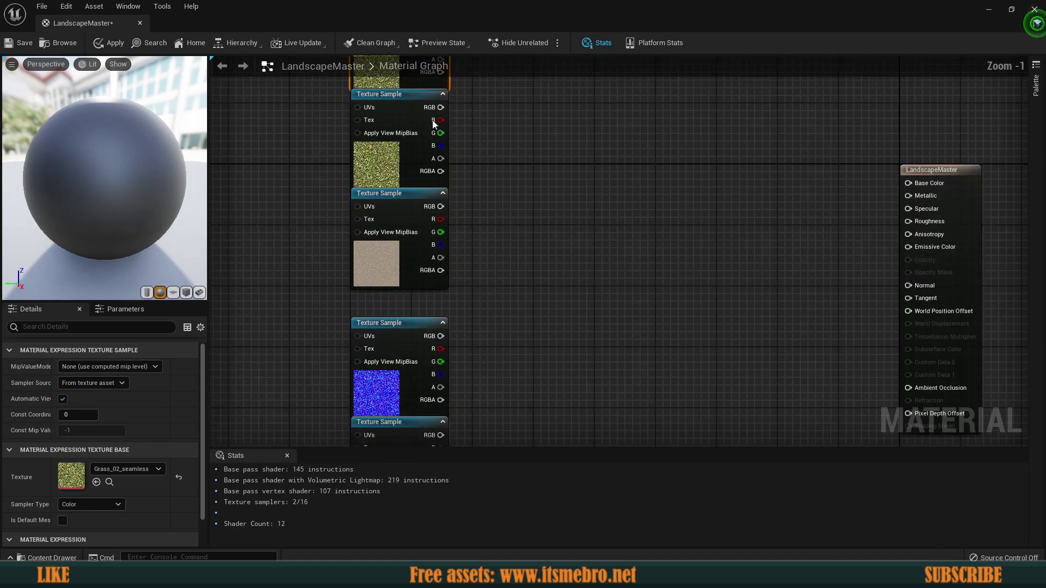
Move the grass and ground normal-map samples down together to leave a gap below the dirt normal sample.
right_click_drag(444, 351, 463, 148)
scroll(462, 149, "down", 2)
left_click_drag(367, 229, 421, 370)
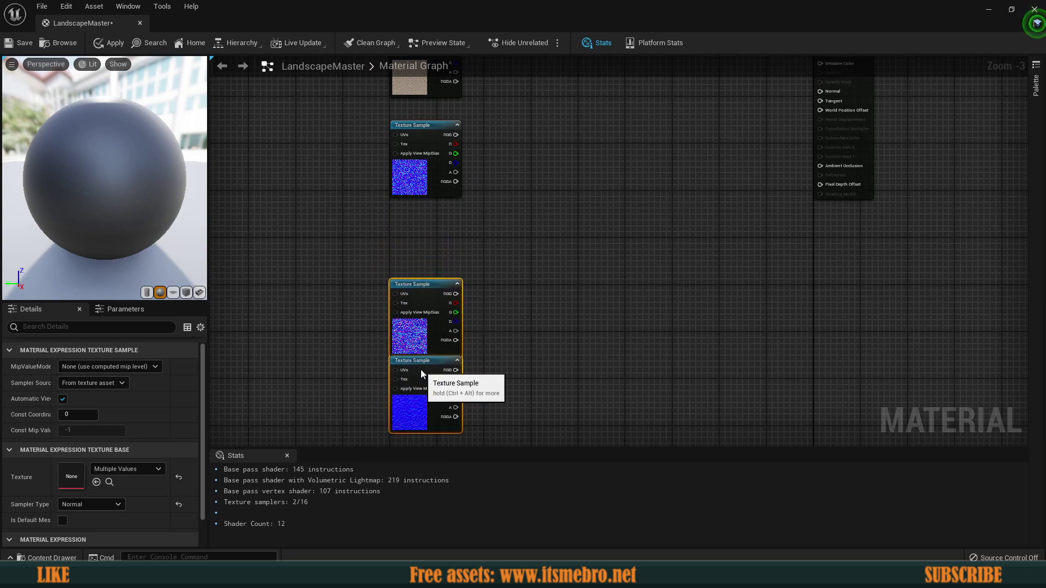
Duplicate the grass normal-map sample and stack the copy between the dirt and grass normal samples.
left_click(415, 333)
key("ctrl+d")
left_click_drag(540, 386, 414, 258)
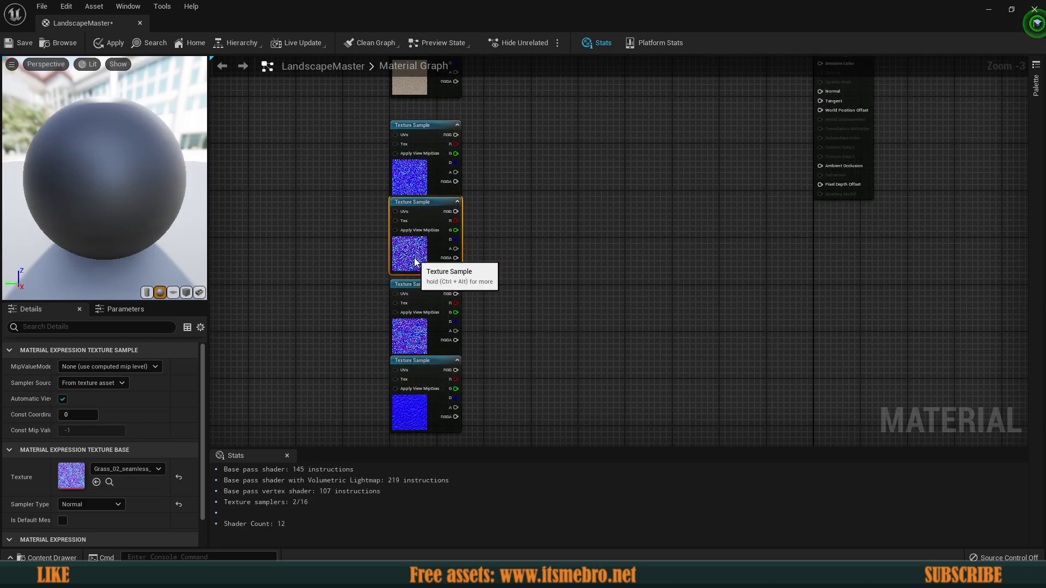
scroll(323, 311, "up", 3)
left_click_drag(394, 303, 475, 338)
left_click(547, 322)
scroll(486, 313, "down", 4)
scroll(504, 292, "up", 2)
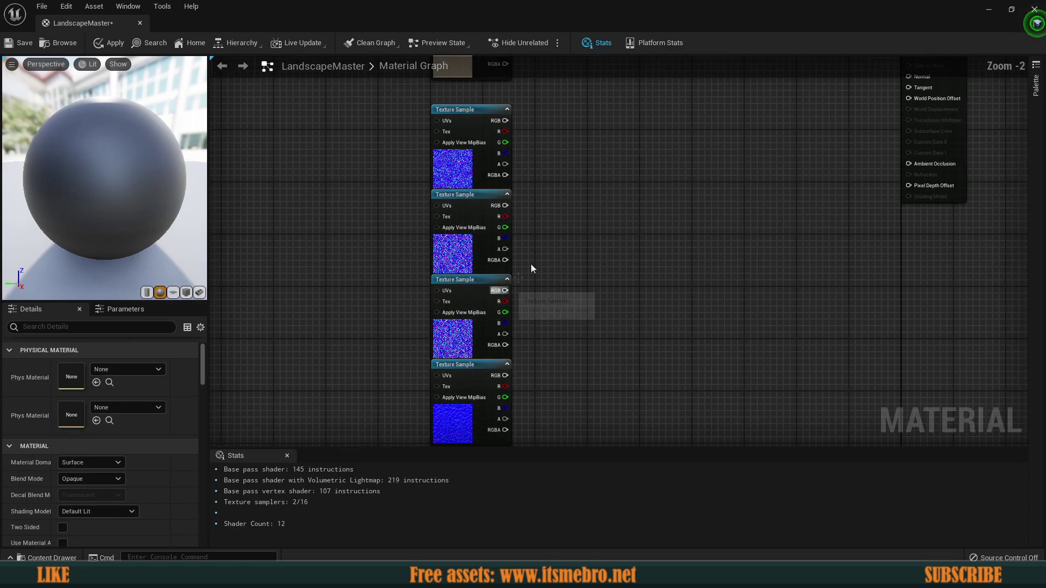
Add a LandscapeLayerBlend node between the colour texture samples and the LandscapeMaster node.
right_click_drag(518, 278, 464, 336)
scroll(465, 336, "down", 3)
scroll(436, 322, "up", 3)
right_click_drag(530, 258, 465, 376)
right_click_drag(448, 255, 455, 192)
scroll(425, 310, "down", 2)
scroll(508, 214, "up", 3)
right_click_drag(508, 215, 483, 302)
scroll(491, 300, "down", 3)
scroll(498, 298, "up", 3)
right_click_drag(472, 246, 436, 253)
right_click(436, 253)
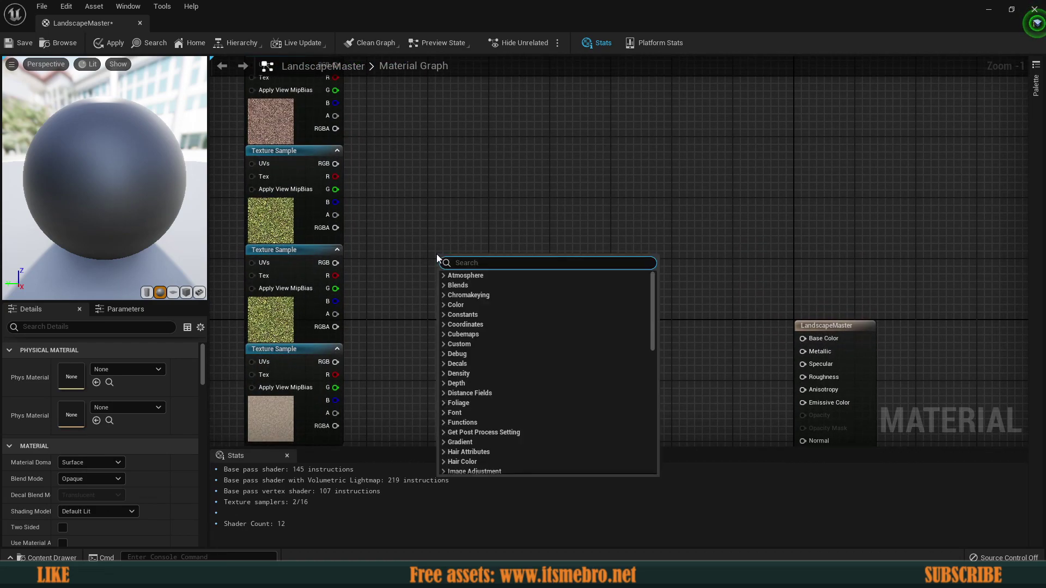
type("landscape blen")
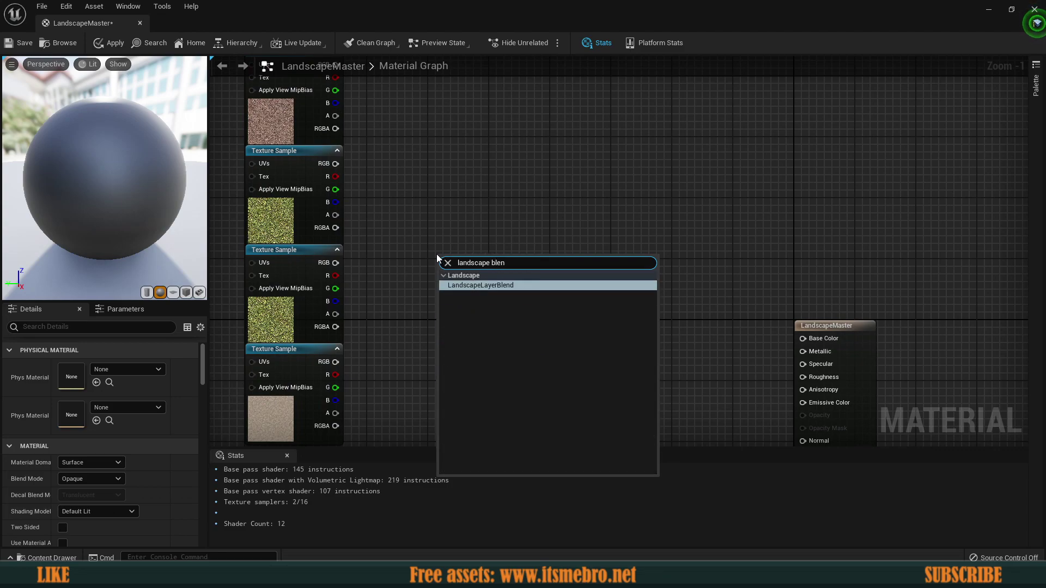
left_click(501, 285)
left_click_drag(473, 279, 551, 222)
right_click_drag(533, 249, 544, 292)
left_click(550, 279)
left_click_drag(551, 277, 543, 255)
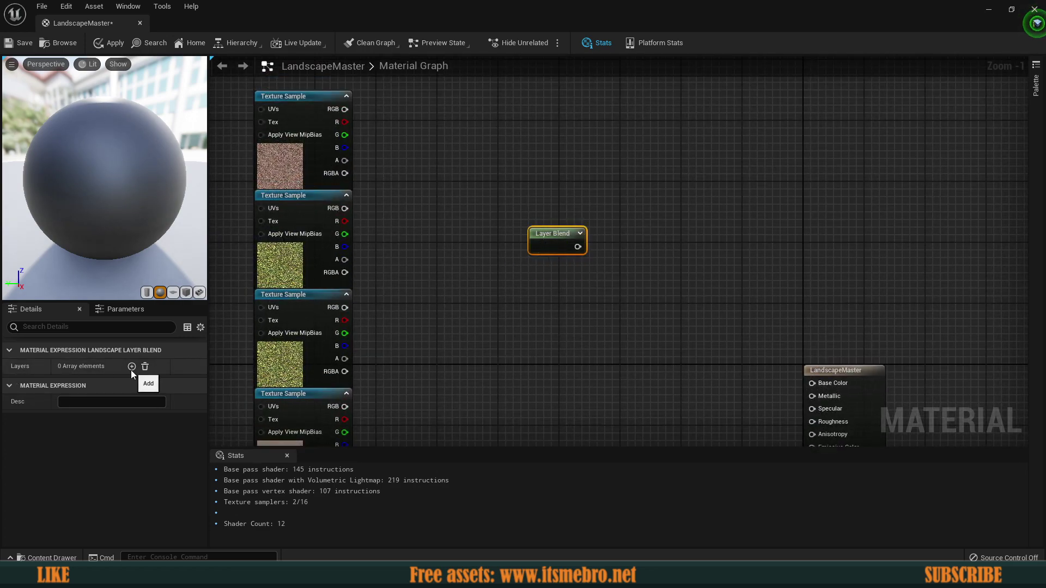
Add four layers to the Layer Blend node, one for each colour texture sample.
scroll(398, 272, "down", 3)
left_click_drag(285, 206, 343, 341)
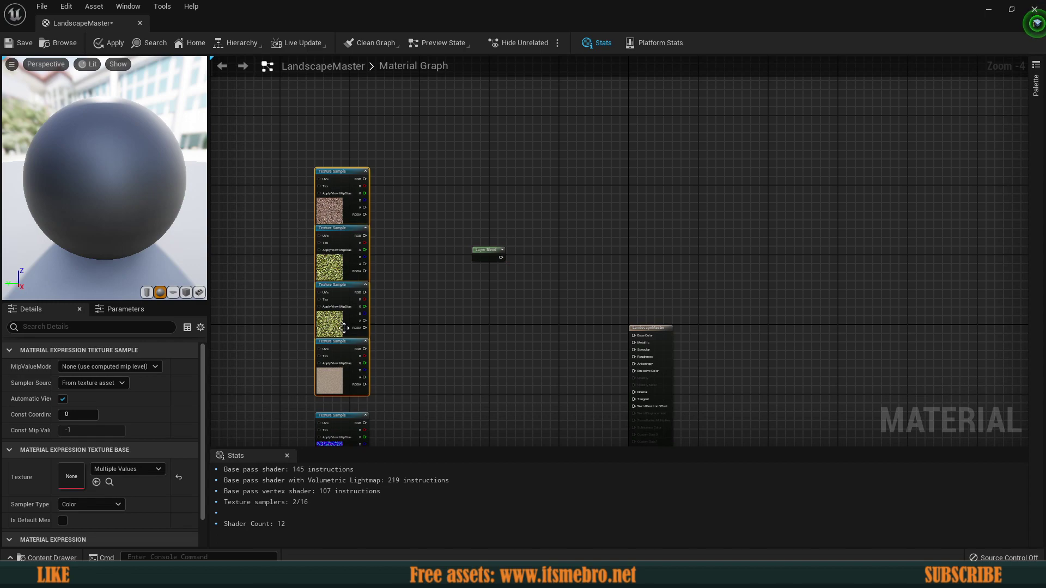
left_click(486, 251)
scroll(414, 289, "up", 2)
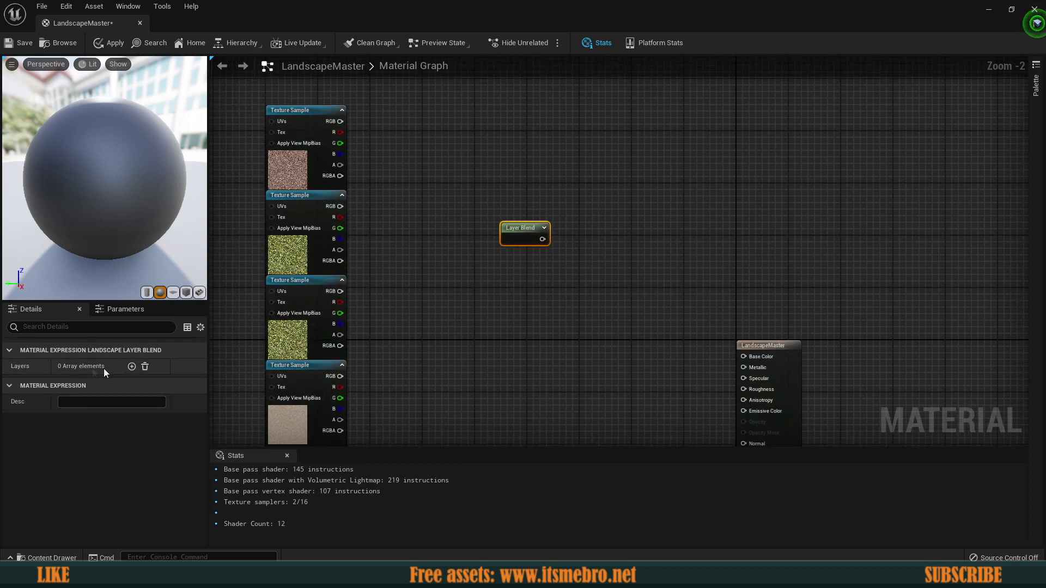
left_click(131, 366)
left_click(131, 367)
left_click(132, 366)
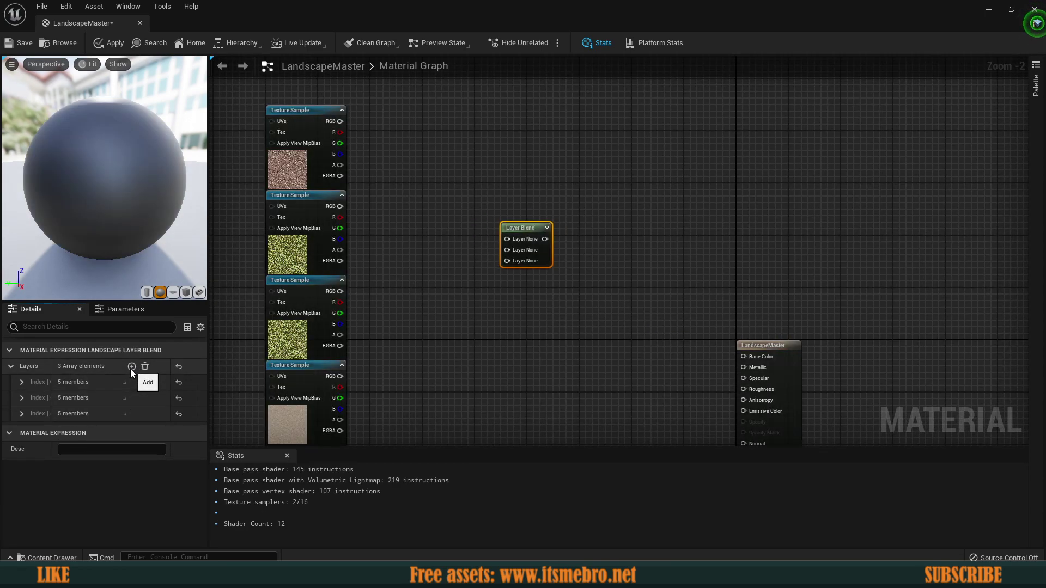
left_click(132, 367)
scroll(526, 267, "up", 2)
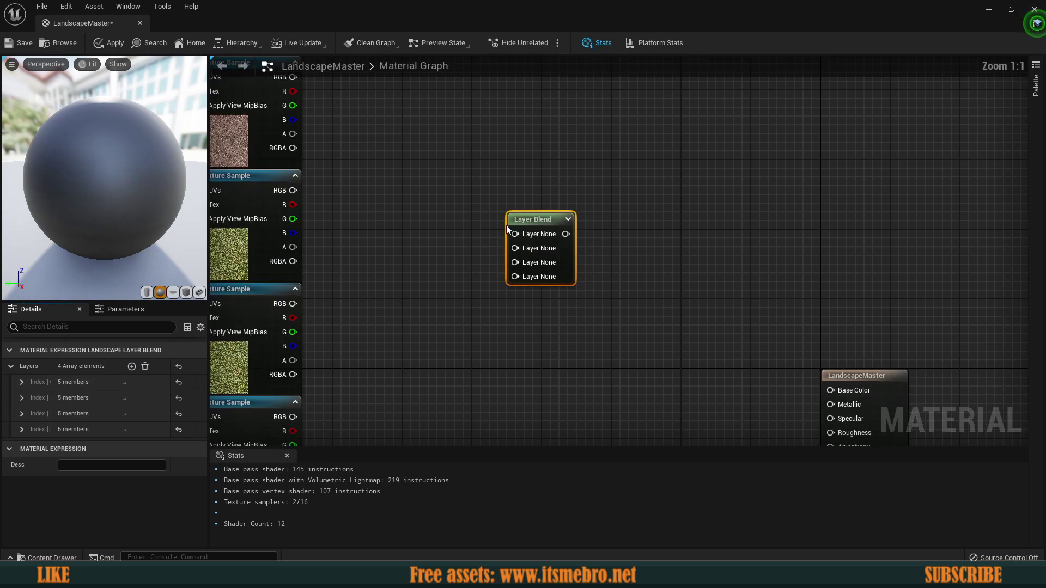
Name the first layer of the Layer Blend node DirtBlend.
left_click(22, 382)
left_click(87, 397)
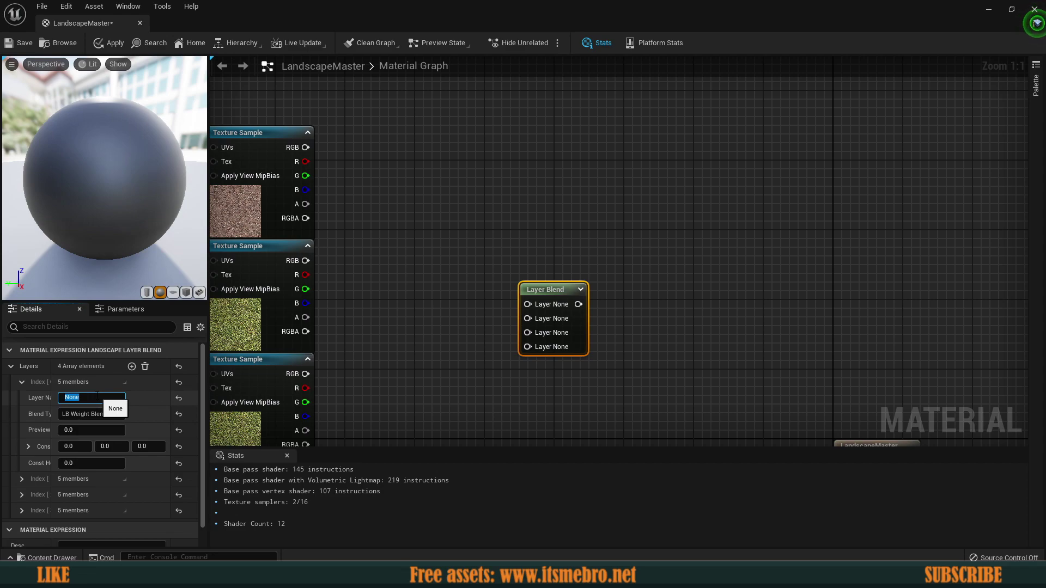
key("BackSpace")
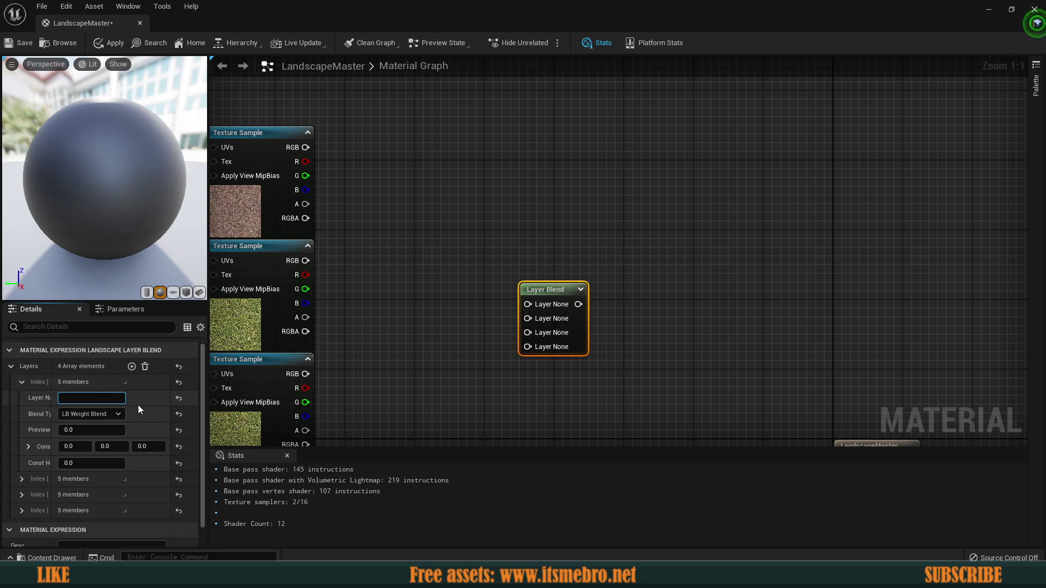
type("DirtBlend")
key("Return")
Name the second layer of the Layer Blend node GrassEmptyBlend.
left_click(22, 479)
scroll(91, 439, "down", 2)
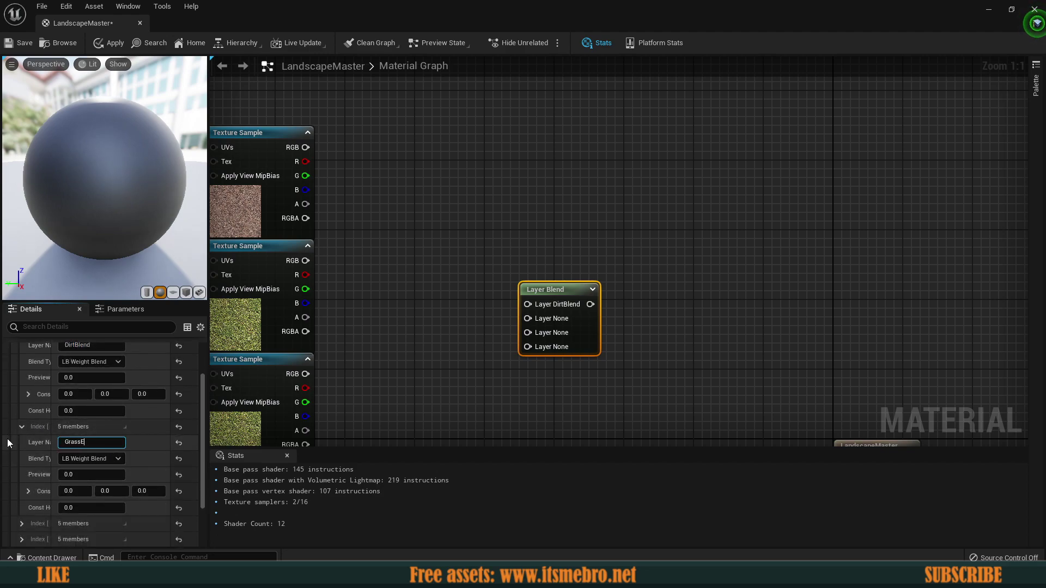
type("GrassEmptyBlend")
key("Return")
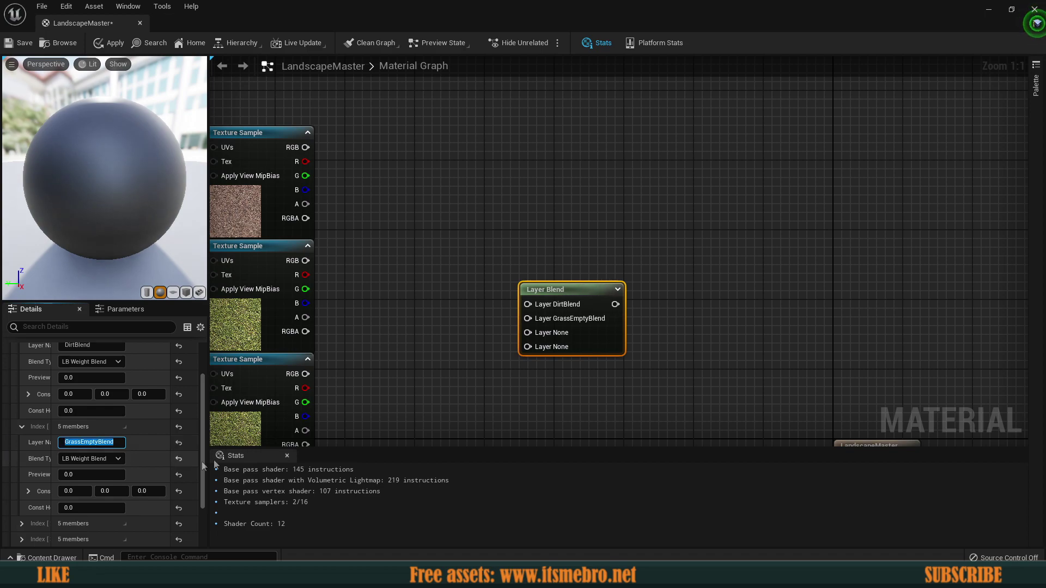
Name the third layer of the Layer Blend node GrassBlend.
scroll(65, 459, "down", 2)
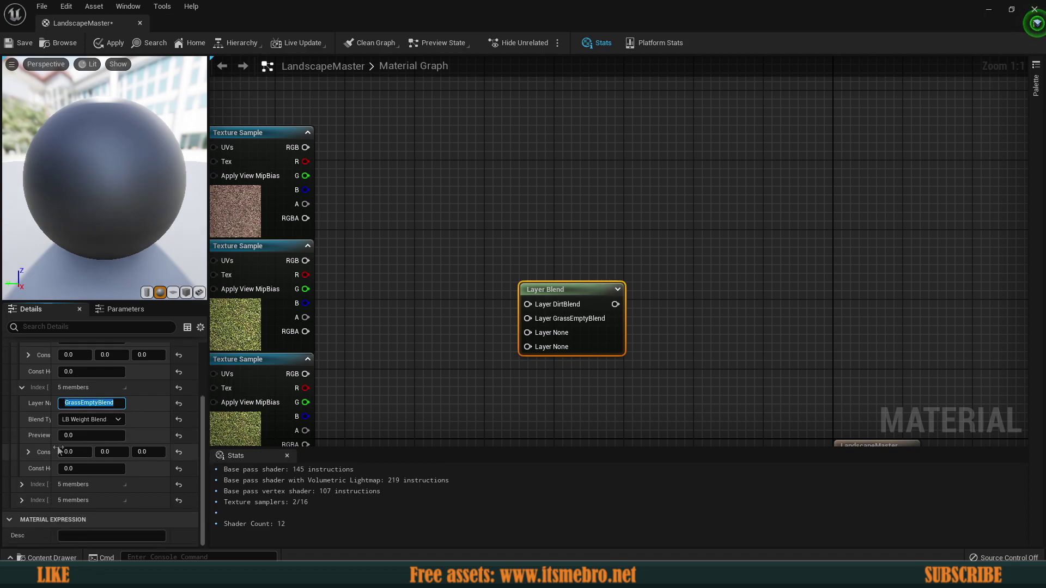
left_click(22, 485)
left_click(11, 418)
type("Grassb")
key("BackSpace")
type("Blend")
key("Return")
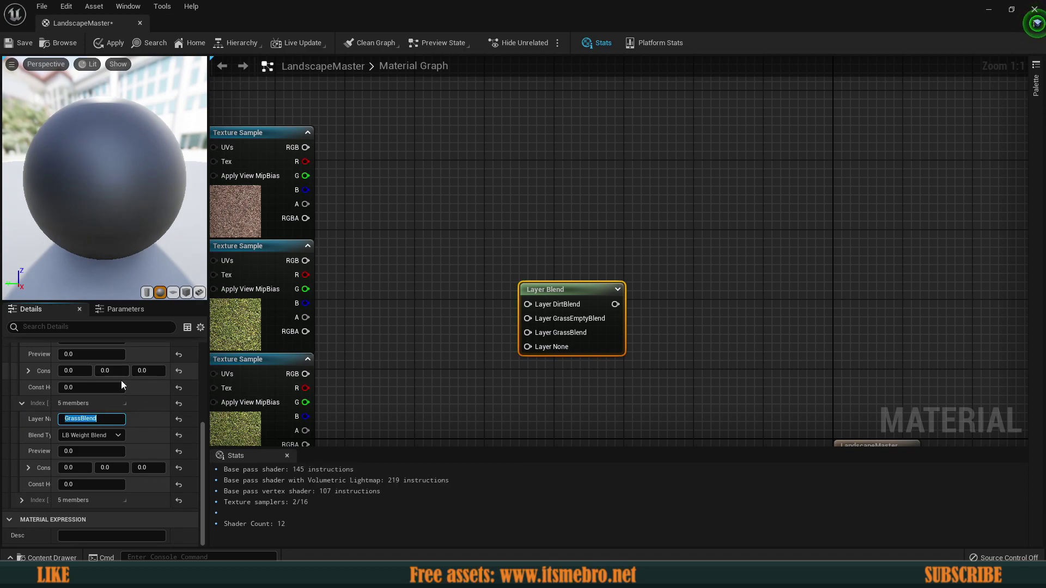
Name the fourth layer of the Layer Blend node GroundBlend.
left_click(22, 501)
scroll(87, 452, "down", 2)
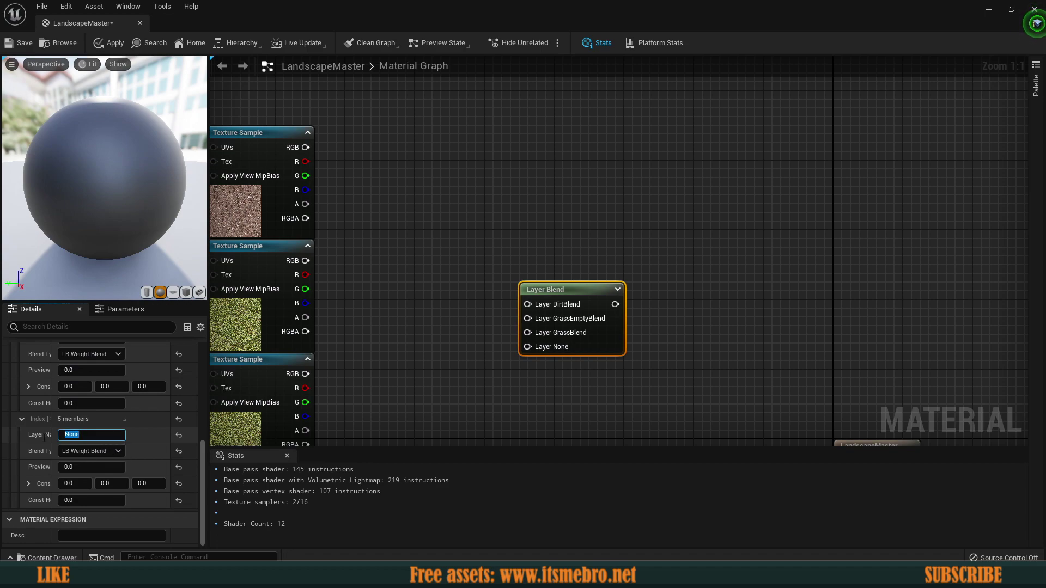
type("GroundBlend")
key("Return")
Move the Layer Blend node closer to the column of colour texture samples.
left_click(364, 294)
scroll(364, 295, "down", 4)
right_click_drag(364, 294, 375, 214)
scroll(377, 250, "up", 1)
scroll(377, 251, "up", 1)
left_click_drag(511, 207, 428, 198)
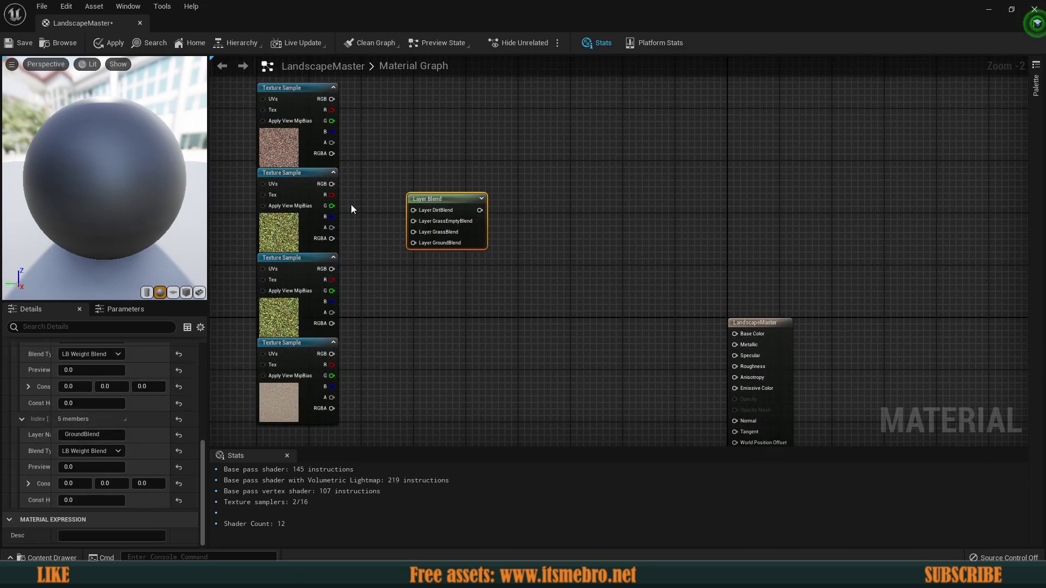
Connect the RGB outputs of the four colour samples in order to the DirtBlend, GrassEmptyBlend, GrassBlend and GroundBlend inputs.
scroll(348, 162, "up", 1)
right_click_drag(349, 163, 367, 183)
left_click_drag(352, 113, 343, 224)
left_click_drag(352, 311, 353, 410)
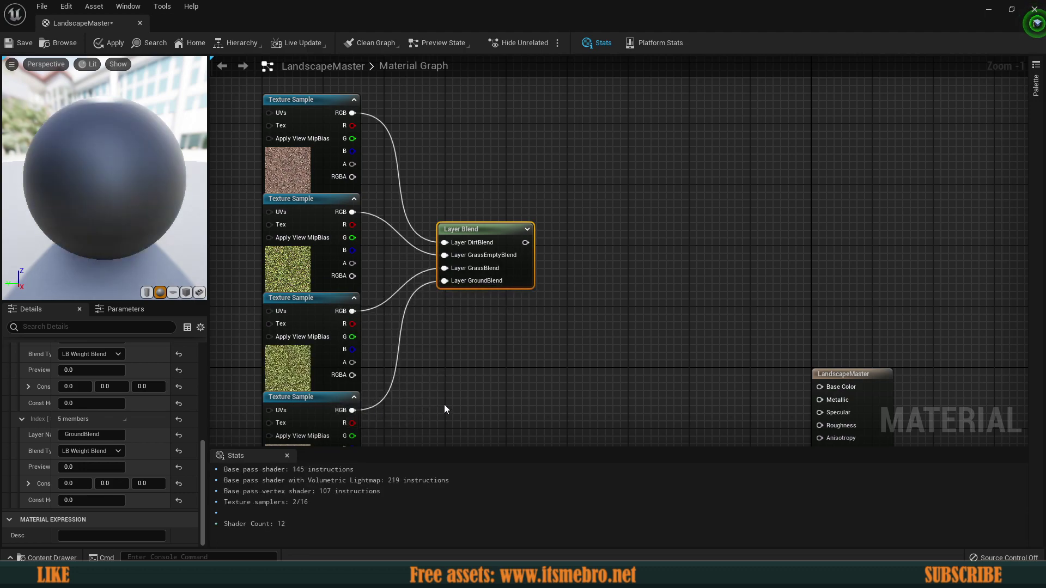
left_click(443, 404)
Connect the output of the colour Layer Blend node to the Base Color input of LandscapeMaster.
right_click_drag(443, 404, 320, 343)
left_click_drag(357, 221, 372, 236)
left_click_drag(417, 196, 697, 325)
left_click(623, 348)
scroll(473, 360, "down", 2)
right_click_drag(473, 360, 575, 267)
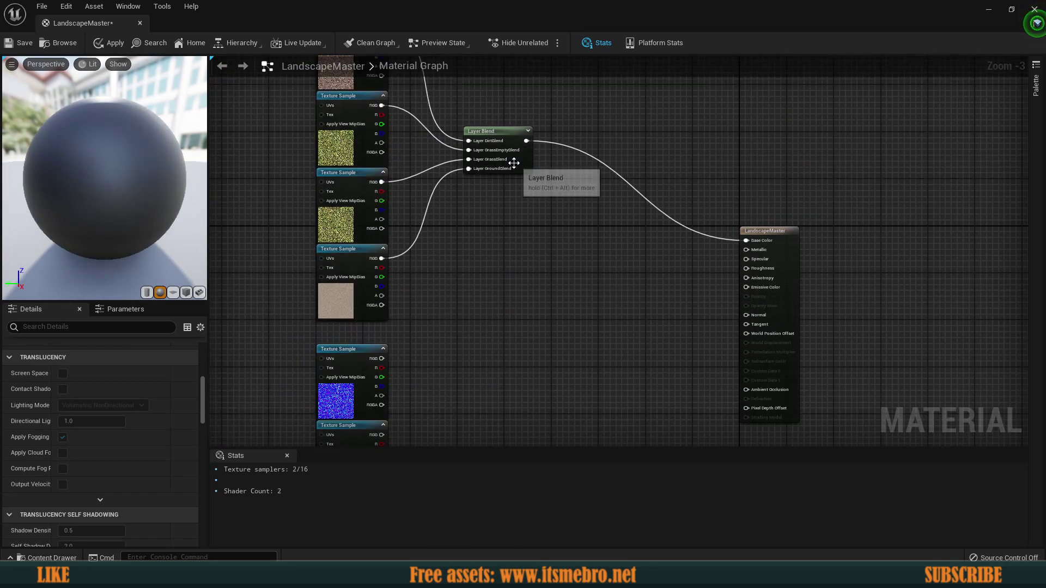
Duplicate the Layer Blend node and place the copy beside the normal-map samples.
left_click(512, 162)
scroll(512, 192, "up", 1)
right_click_drag(471, 282, 480, 250)
key("ctrl+d")
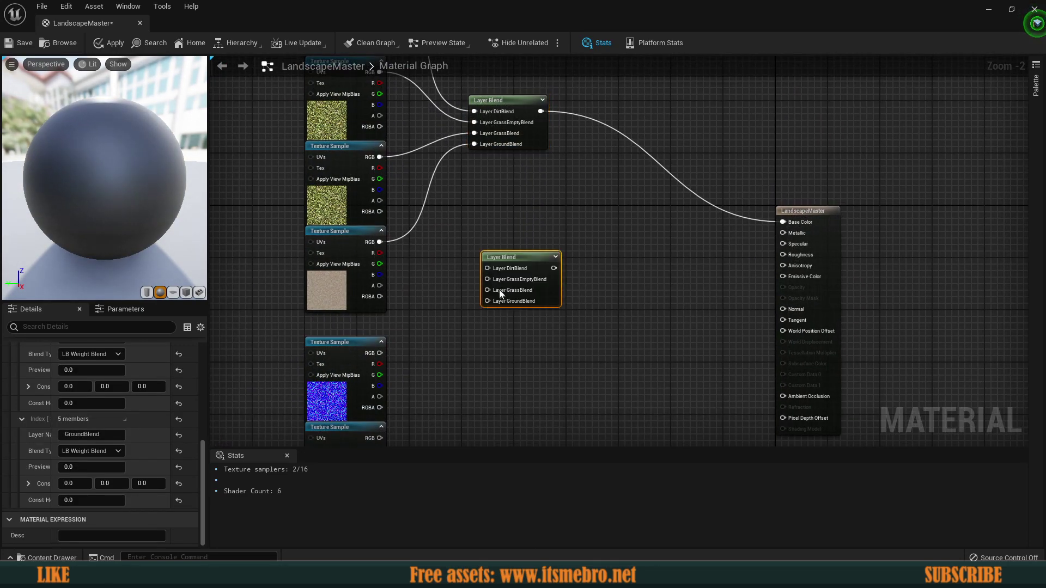
scroll(523, 286, "up", 2)
right_click_drag(525, 290, 526, 137)
left_click_drag(557, 135, 557, 277)
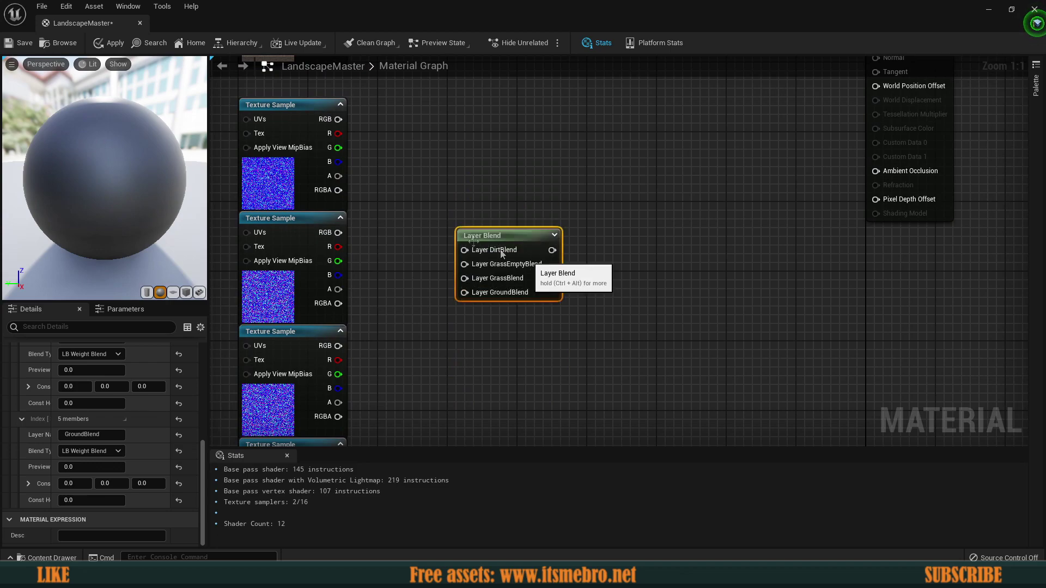
Connect the RGB outputs of the four normal-map samples in order to the four layers of the duplicated Layer Blend.
scroll(361, 123, "down", 2)
left_click_drag(344, 119, 352, 211)
left_click_drag(334, 295, 343, 375)
Connect the output of the normal-map Layer Blend node to the Normal input of LandscapeMaster.
right_click_drag(516, 207, 398, 318)
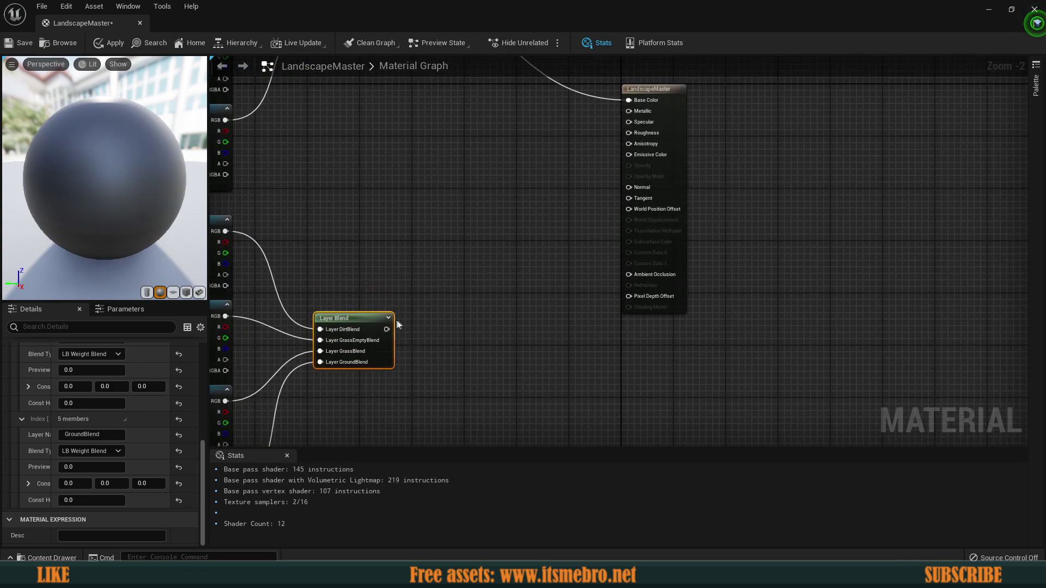
left_click_drag(387, 329, 629, 187)
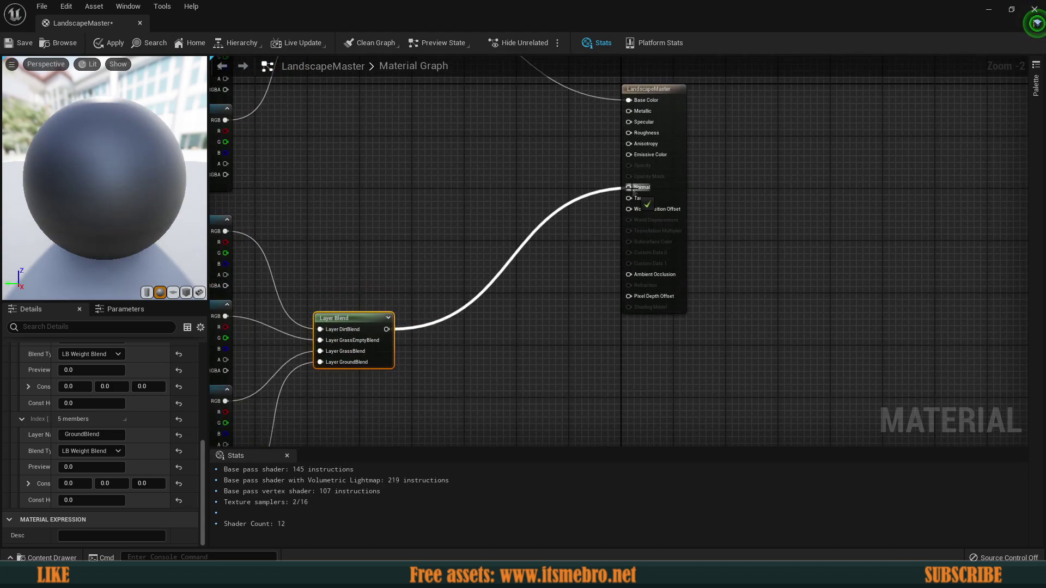
scroll(375, 297, "up", 1)
scroll(435, 349, "down", 2)
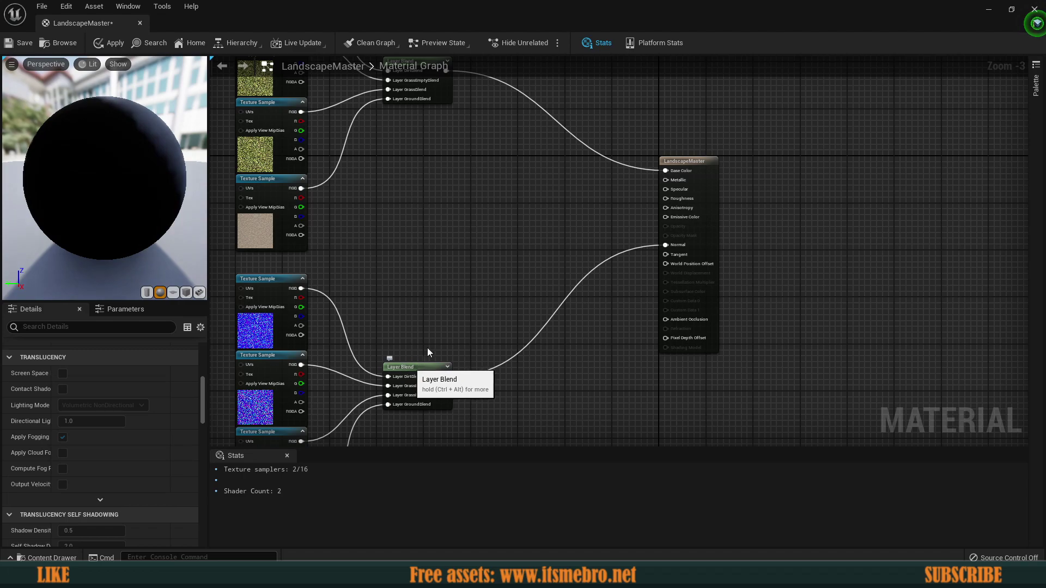
Add two Constant nodes, one above the other, beside the LandscapeMaster node and set the lower one's value to 1.
scroll(436, 306, "up", 1)
right_click_drag(421, 302, 457, 365)
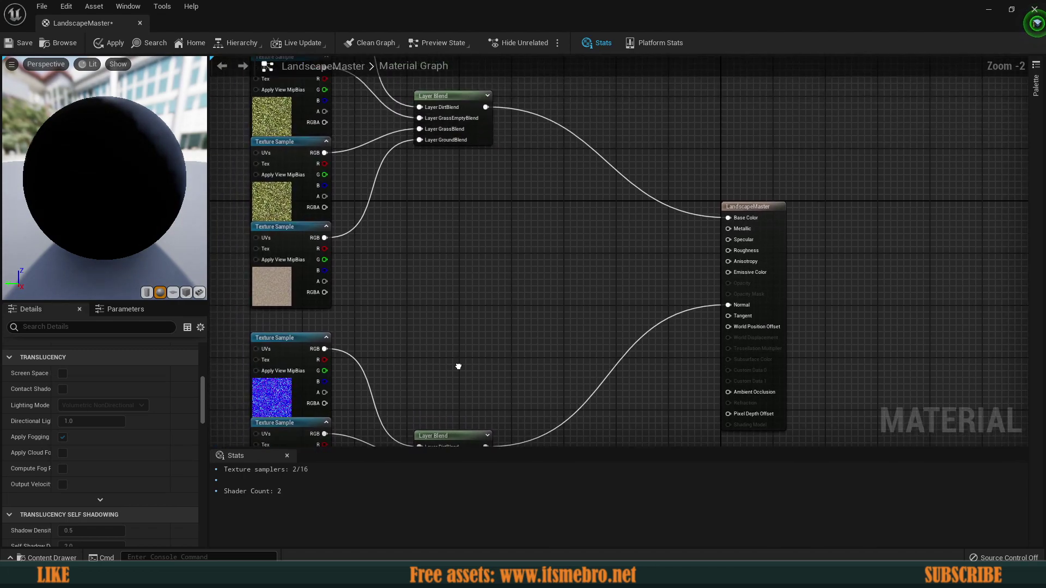
scroll(453, 242, "down", 3)
right_click_drag(453, 242, 440, 261)
scroll(440, 260, "up", 3)
scroll(562, 258, "up", 2)
right_click_drag(562, 258, 423, 272)
left_click(454, 253)
left_click(449, 289)
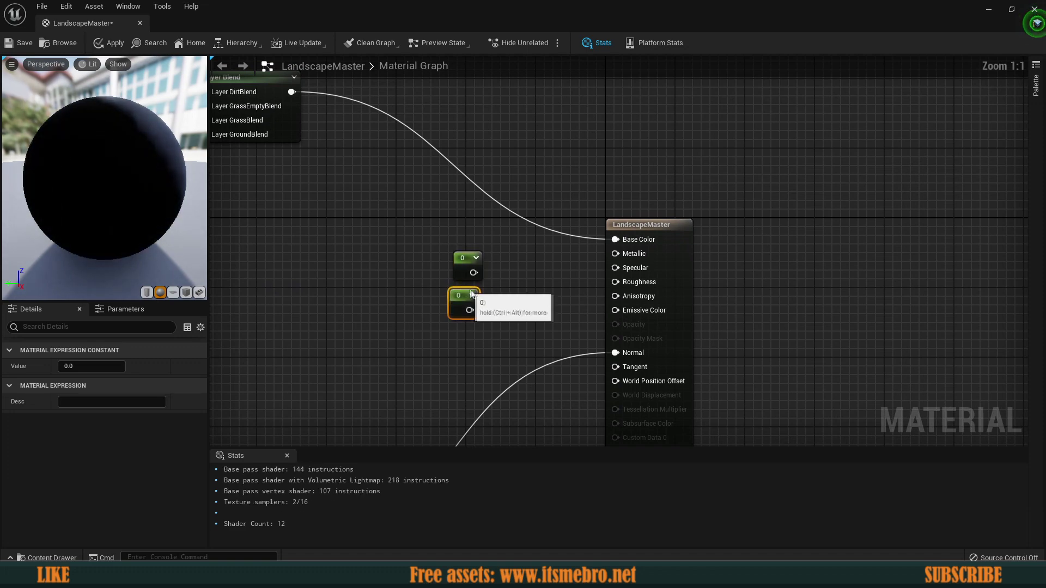
left_click(84, 366)
type("1")
left_click(330, 364)
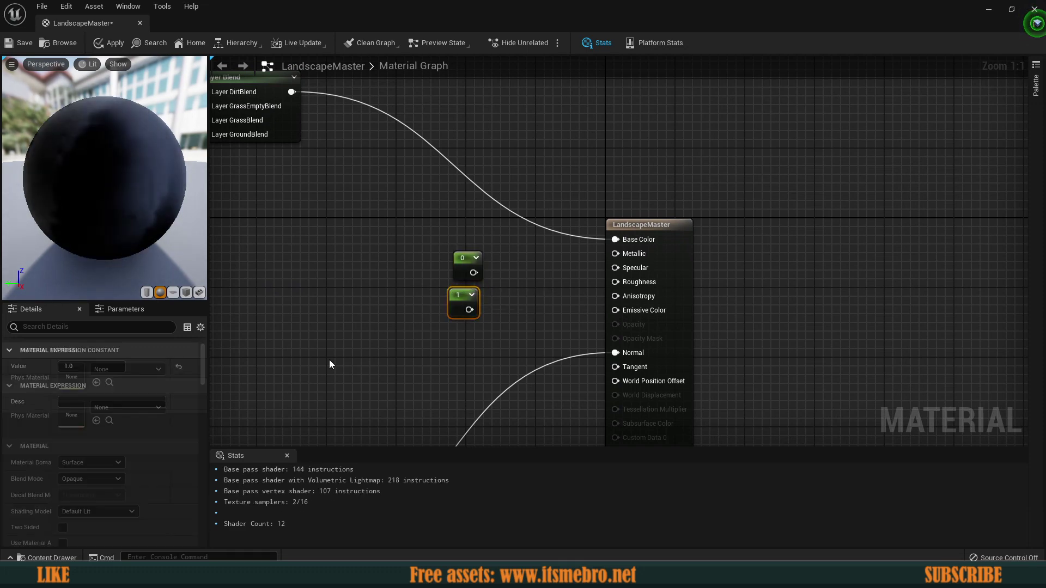
Connect the 0 constant to the Specular input and the 1 constant to the Roughness input of LandscapeMaster.
left_click(467, 262)
left_click_drag(472, 272, 615, 268)
left_click_drag(469, 309, 615, 282)
left_click(583, 306)
left_click(464, 305)
left_click(472, 342)
scroll(473, 342, "down", 3)
scroll(460, 354, "down", 3)
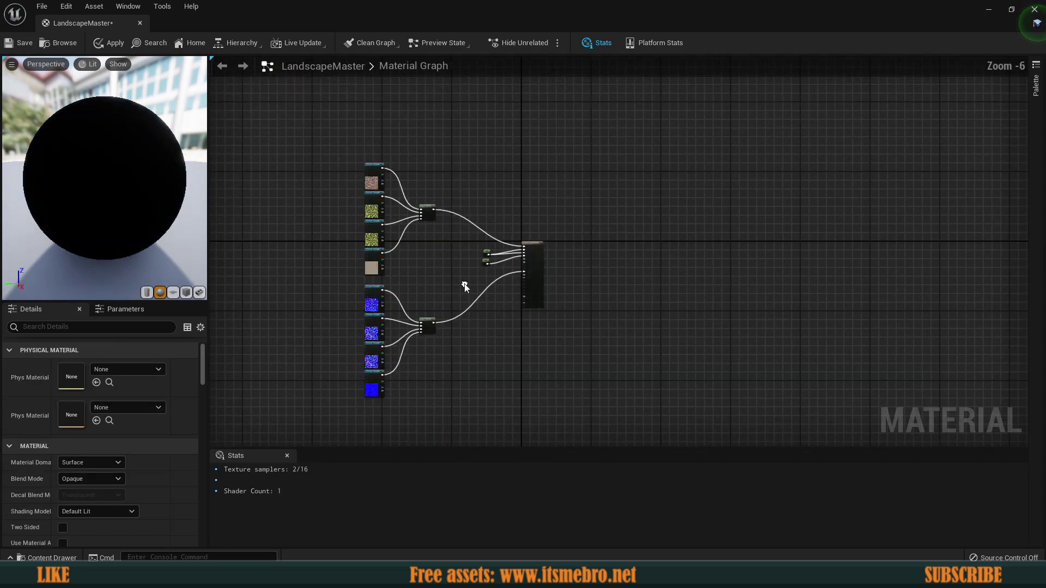
Save the LandscapeMaster material and close its editor.
left_click(23, 46)
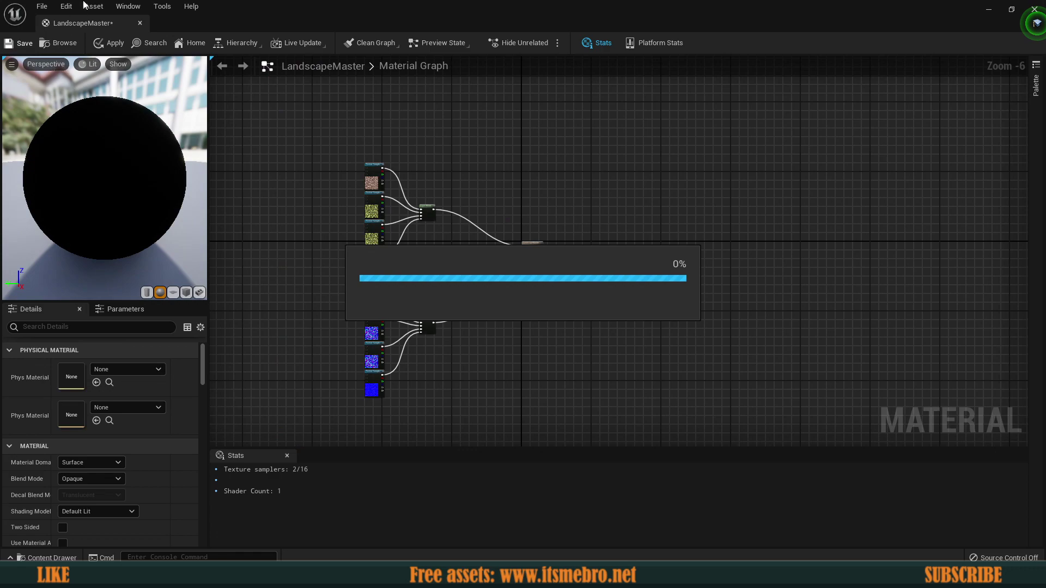
left_click(140, 24)
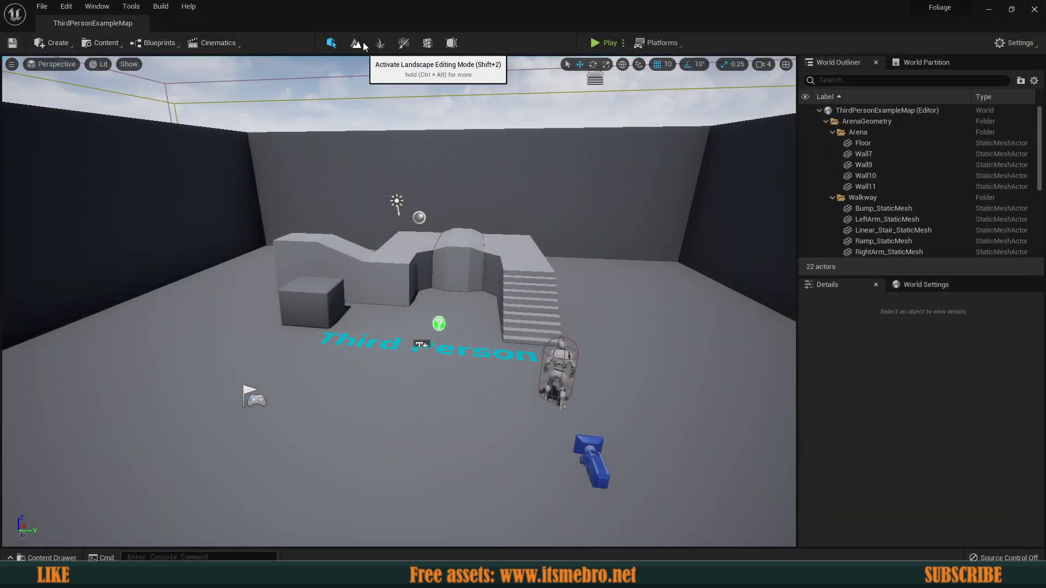
Switch to Landscape editing mode and assign LandscapeMaster as the material of the new landscape.
left_click(330, 42)
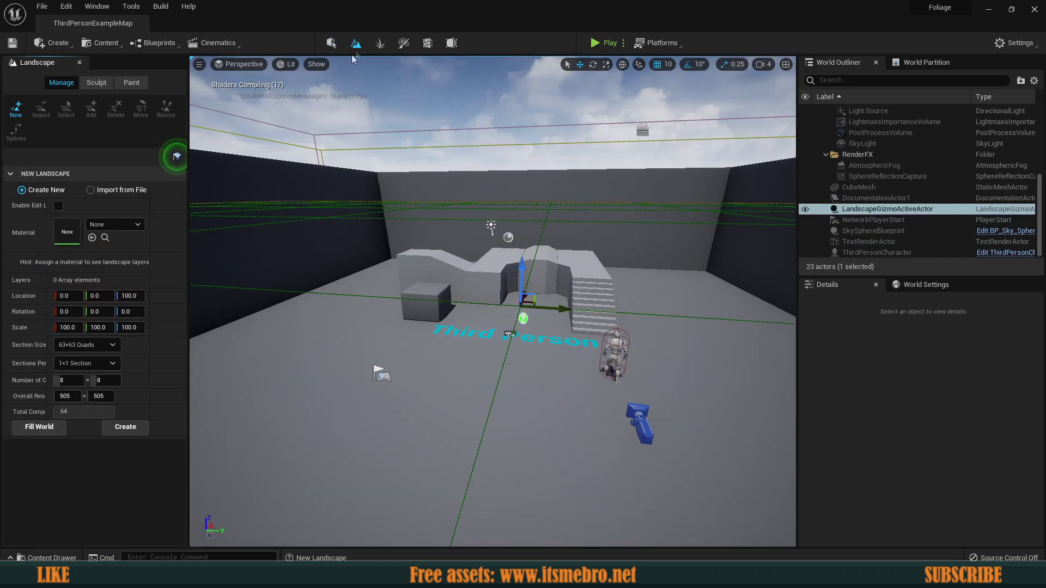
left_click(109, 227)
type("land")
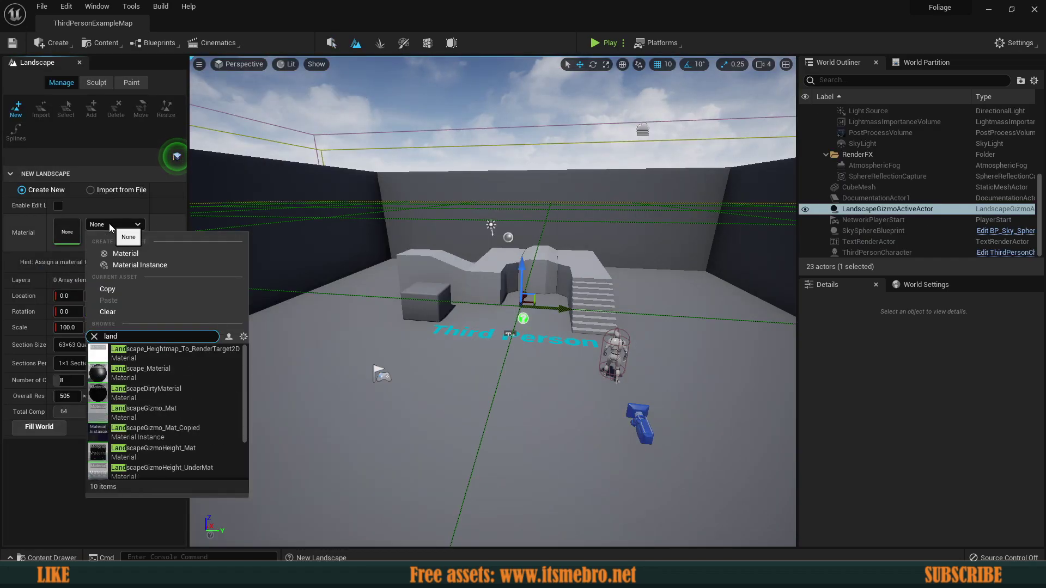
type("scape master")
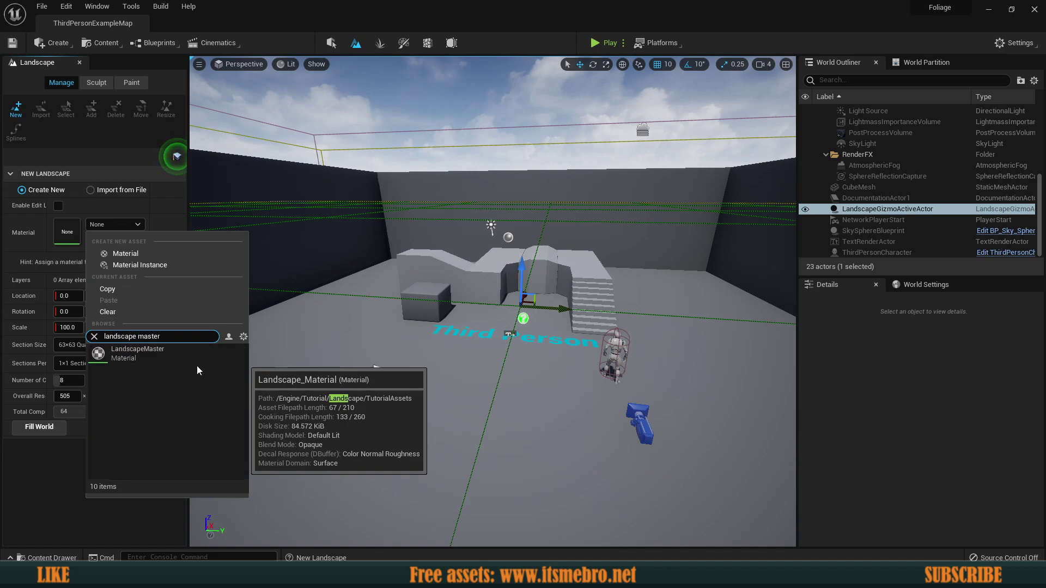
left_click(173, 352)
mouse_move(327, 273)
right_mouse_down()
mouse_move(294, 332)
mouse_move(338, 294)
mouse_move(327, 272)
right_mouse_up()
key("s")
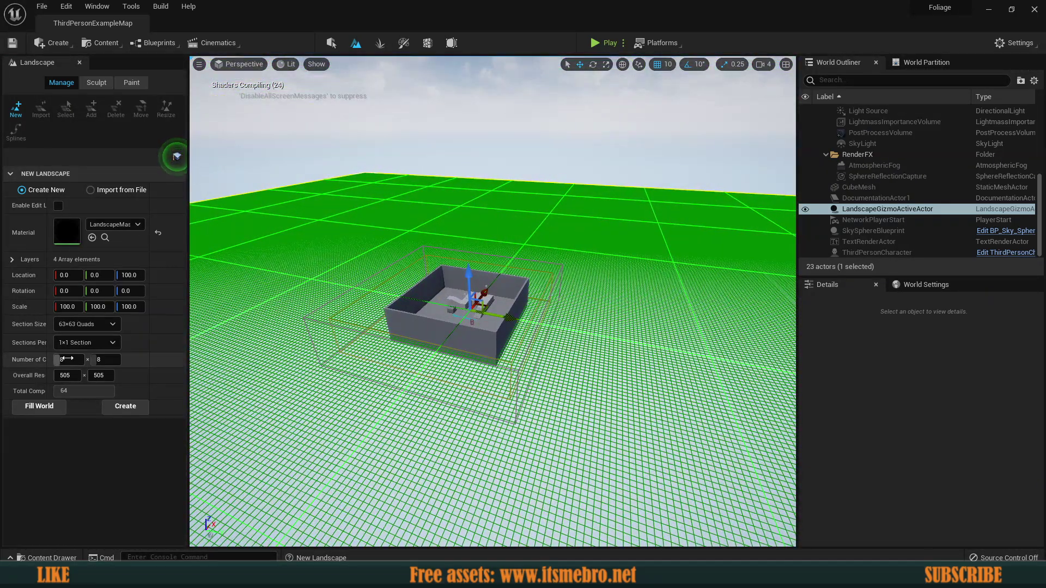
Set the new landscape's number of components to 4 × 4 and create the landscape.
left_click(65, 358)
type("4")
left_click_drag(107, 361, 98, 361)
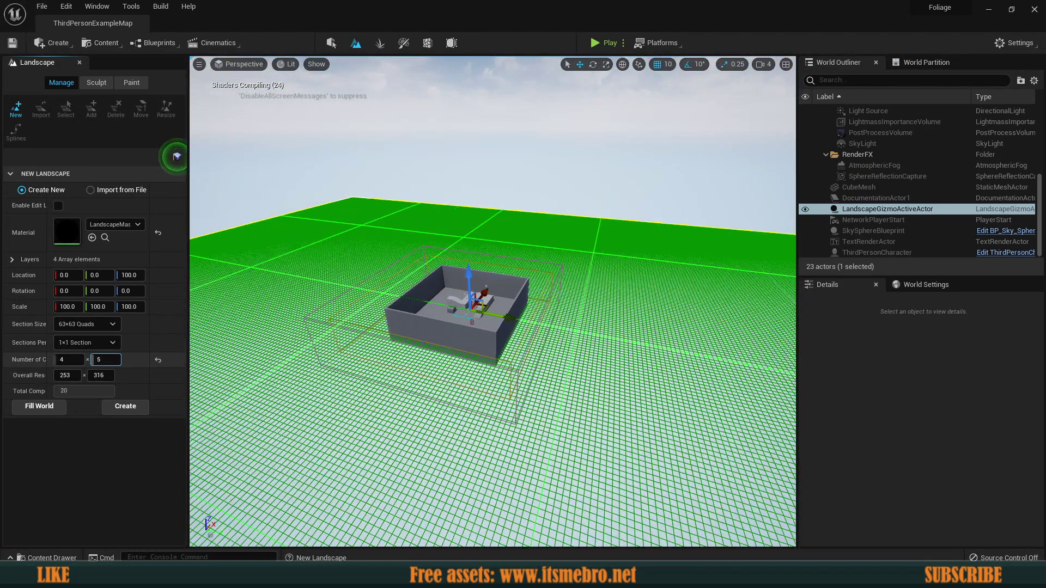
right_click_drag(229, 376, 218, 371)
key("s")
left_click(112, 361)
type("4")
left_click(124, 462)
right_click_drag(196, 420, 234, 405)
left_click(126, 406)
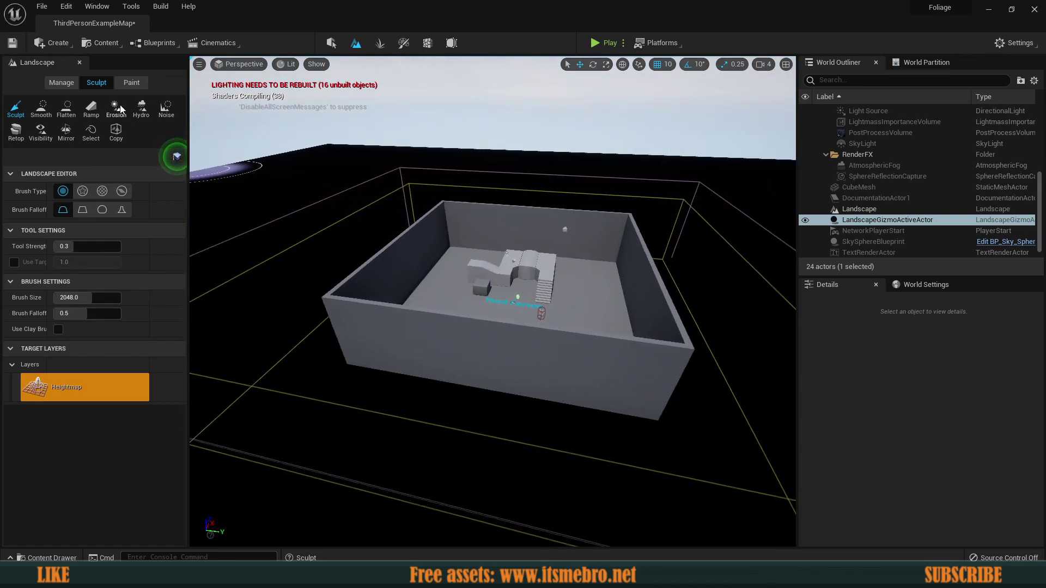
Return to Selection mode and delete the arena's four walls and floor, leaving the walkway structure on the landscape.
left_click(331, 43)
left_click(458, 359)
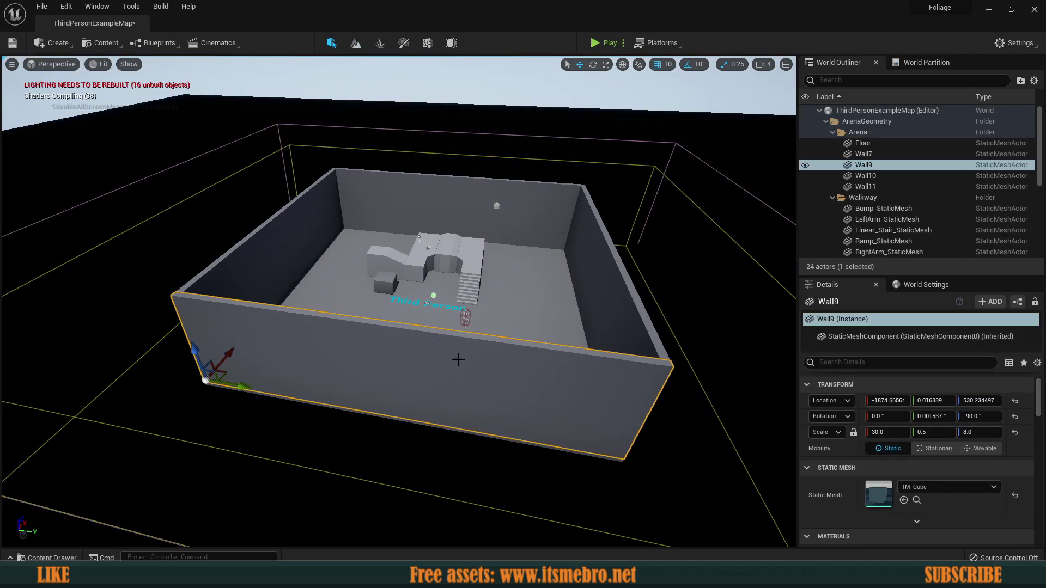
key("Delete")
left_click(574, 310)
key("Delete")
left_click(523, 226)
key("Delete")
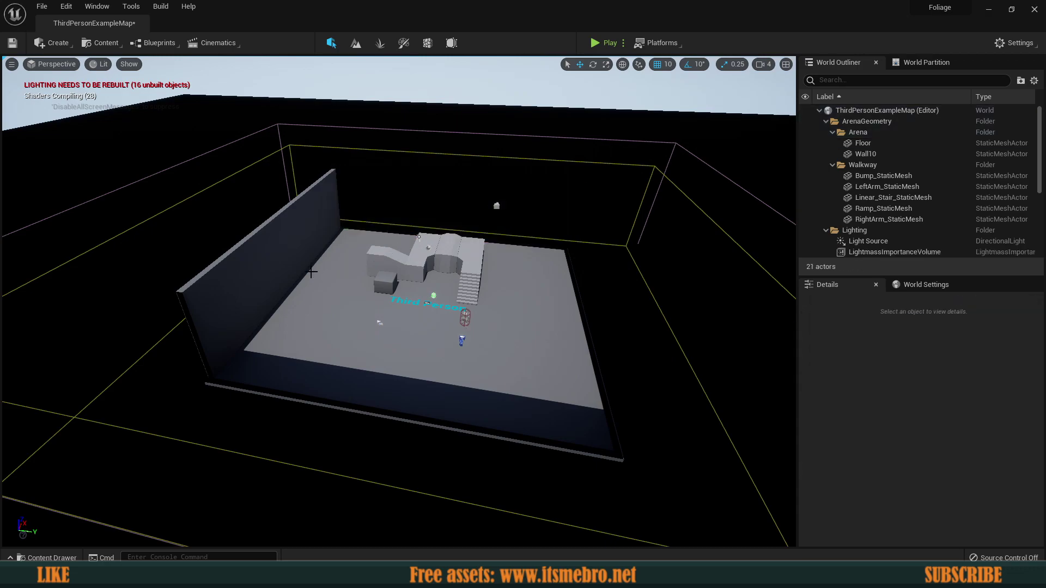
left_click(263, 284)
key("Delete")
left_click(343, 360)
key("Delete")
key("w")
mouse_move(344, 359)
right_mouse_down()
mouse_move(376, 359)
mouse_move(360, 376)
mouse_move(251, 354)
mouse_move(338, 376)
right_mouse_up()
left_click(359, 365)
key("s")
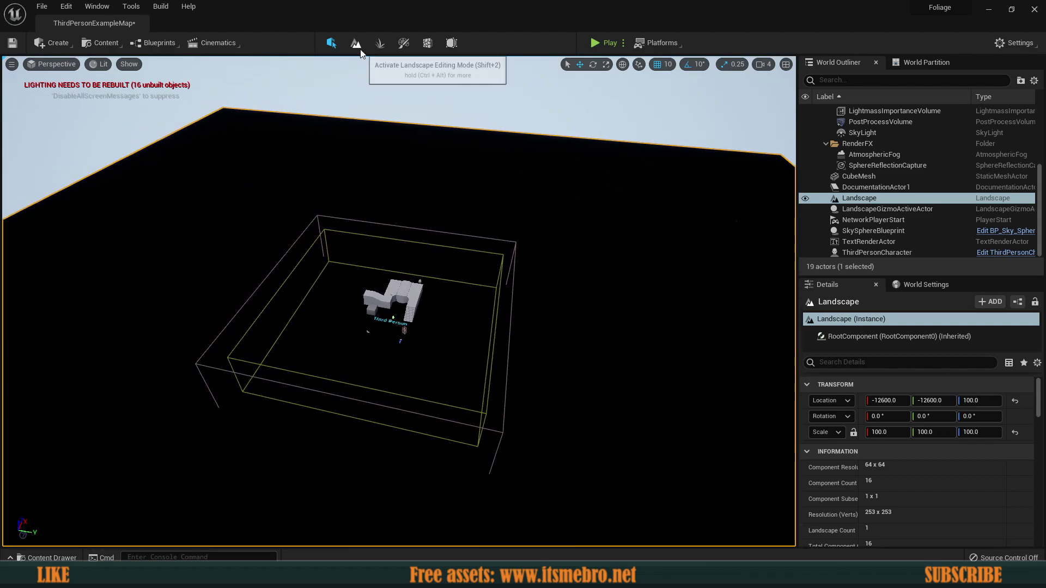
In Landscape Paint mode, create a weight-blended layer info for DirtBlend, saved as DirtBlend_LayerInfo in ThirdPersonExampleMap_sharedassets.
left_click(357, 44)
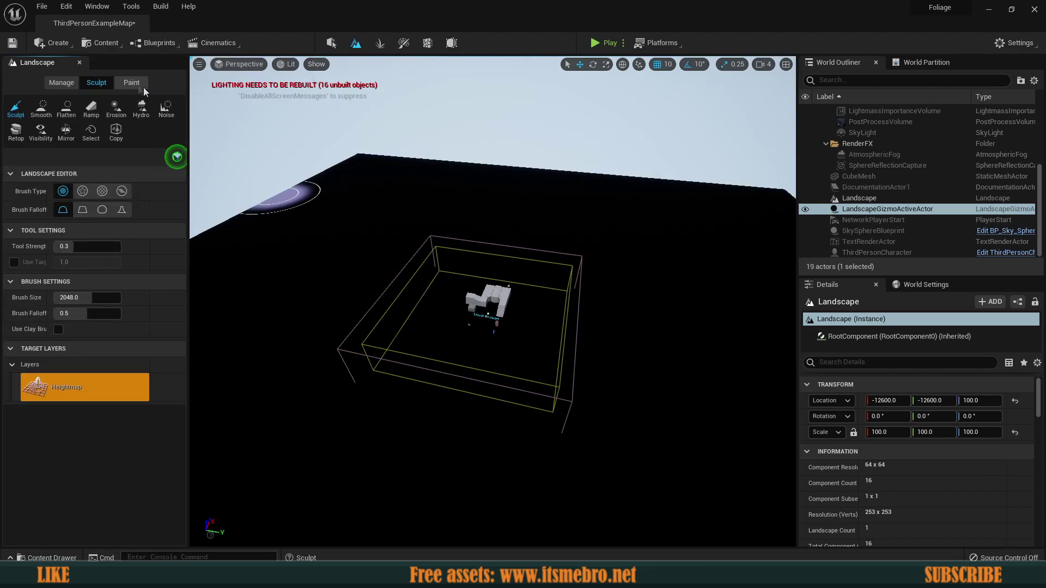
left_click(133, 83)
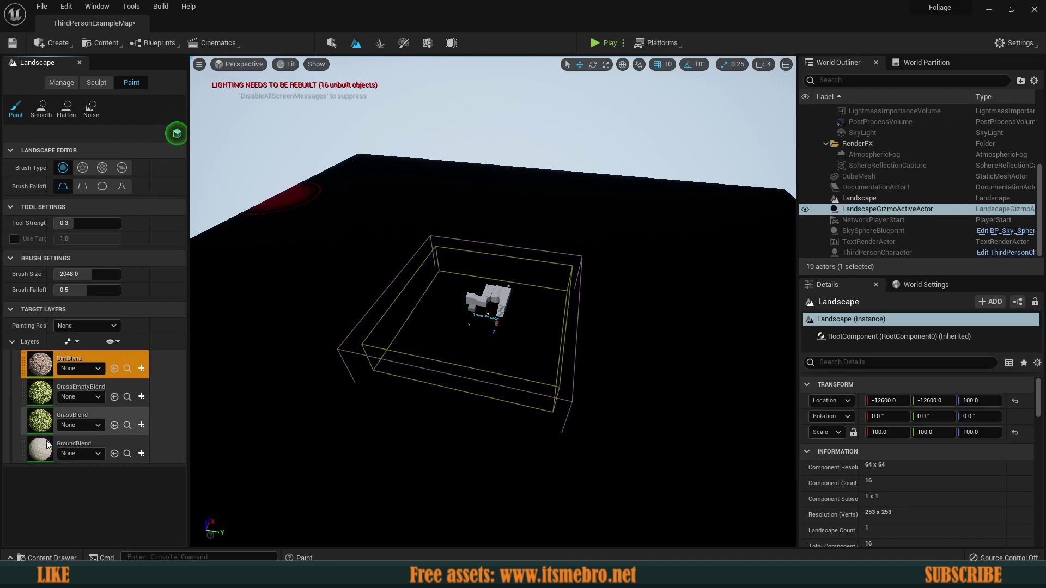
left_click(13, 343)
left_click(12, 343)
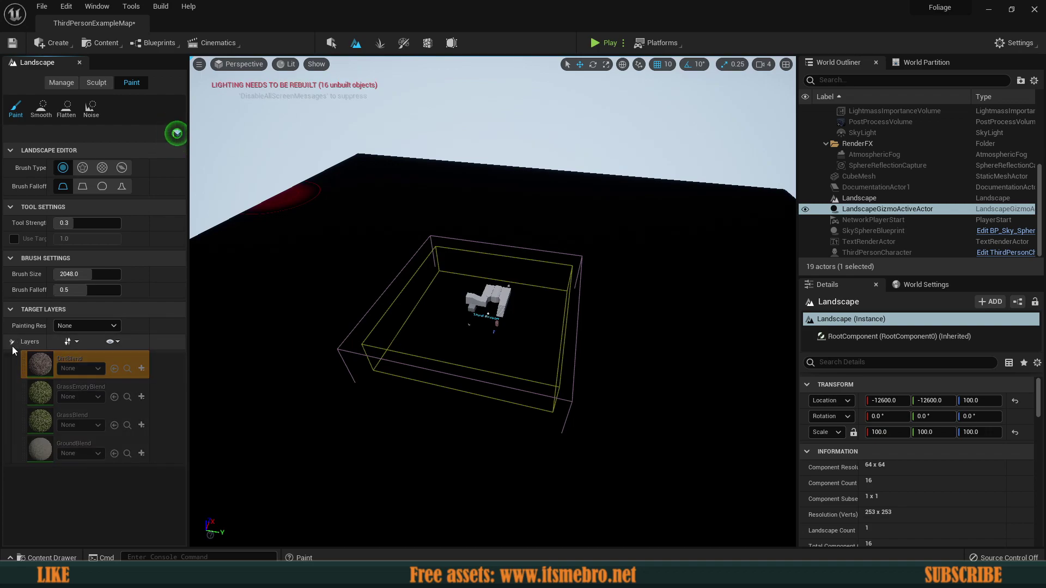
left_click(66, 367)
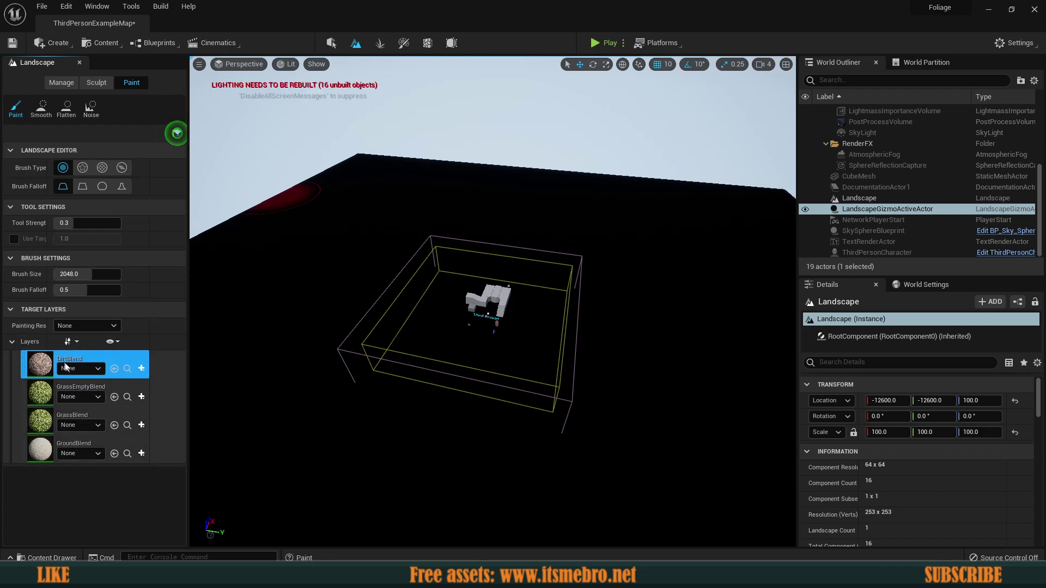
left_click(142, 369)
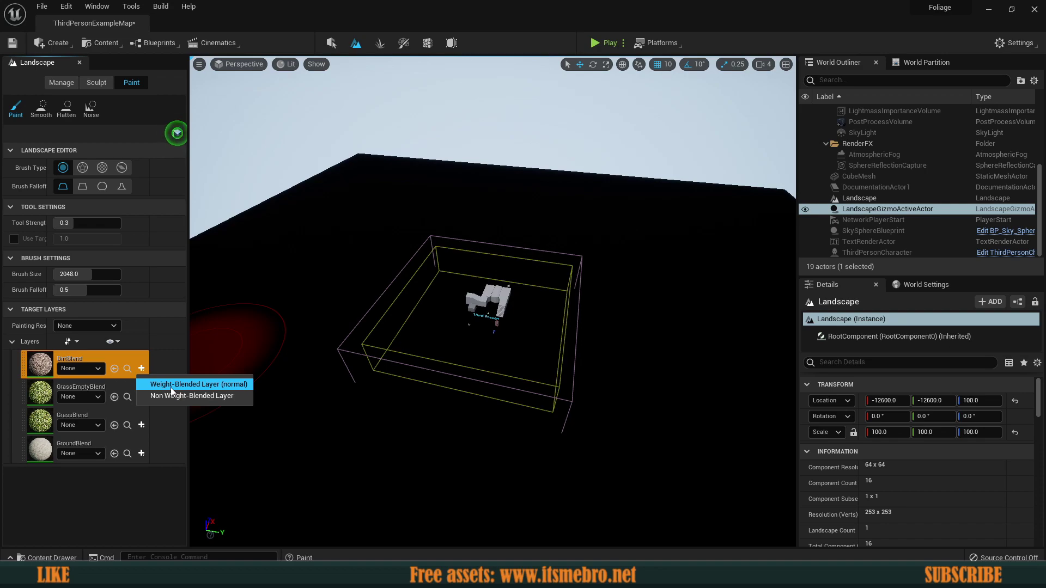
left_click(171, 388)
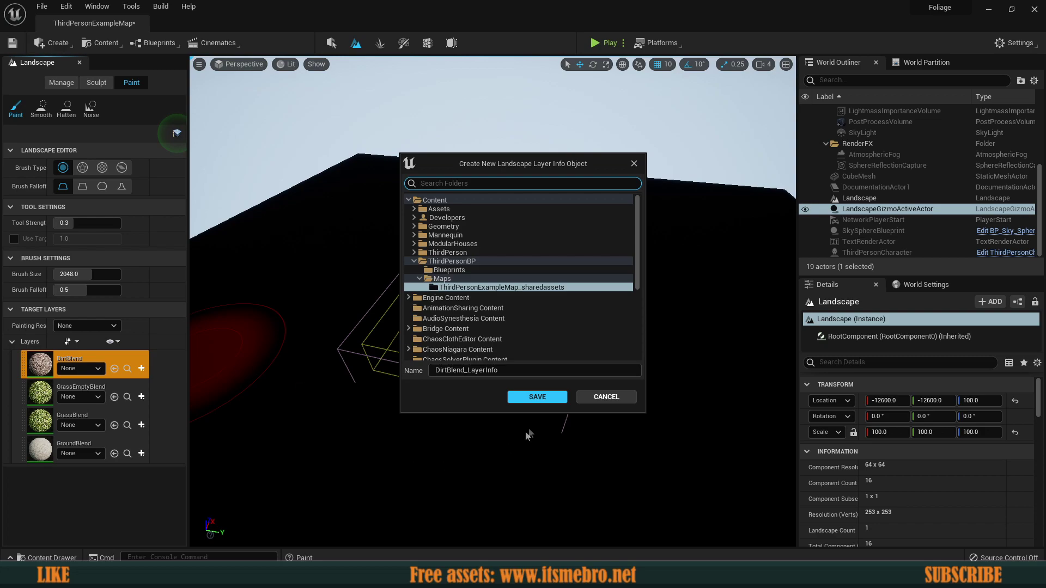
left_click(526, 399)
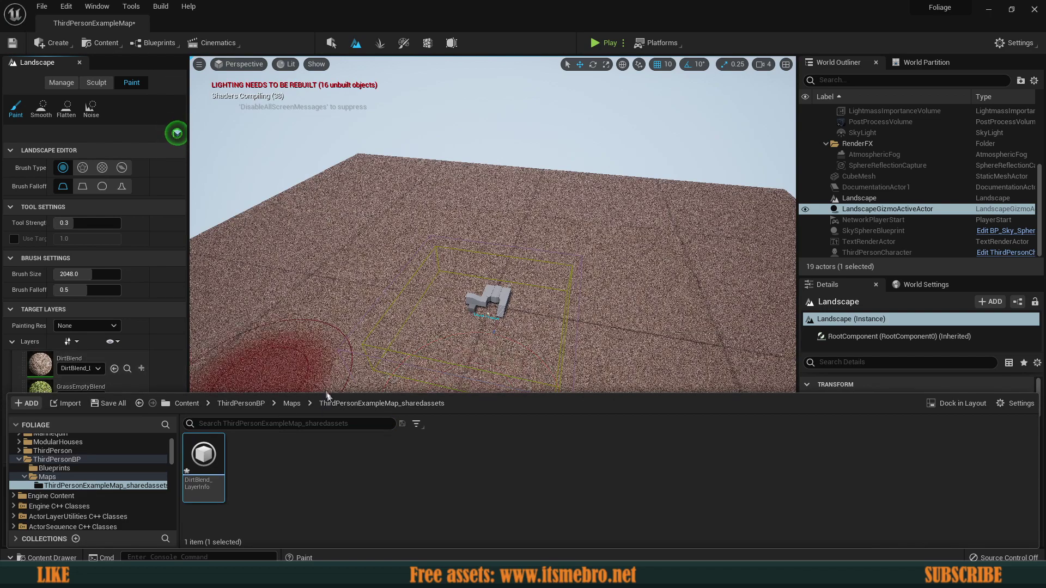
Create and save layer info objects for the GrassEmptyBlend, GrassBlend and GroundBlend layers in the same folder.
left_click_drag(327, 396, 319, 453)
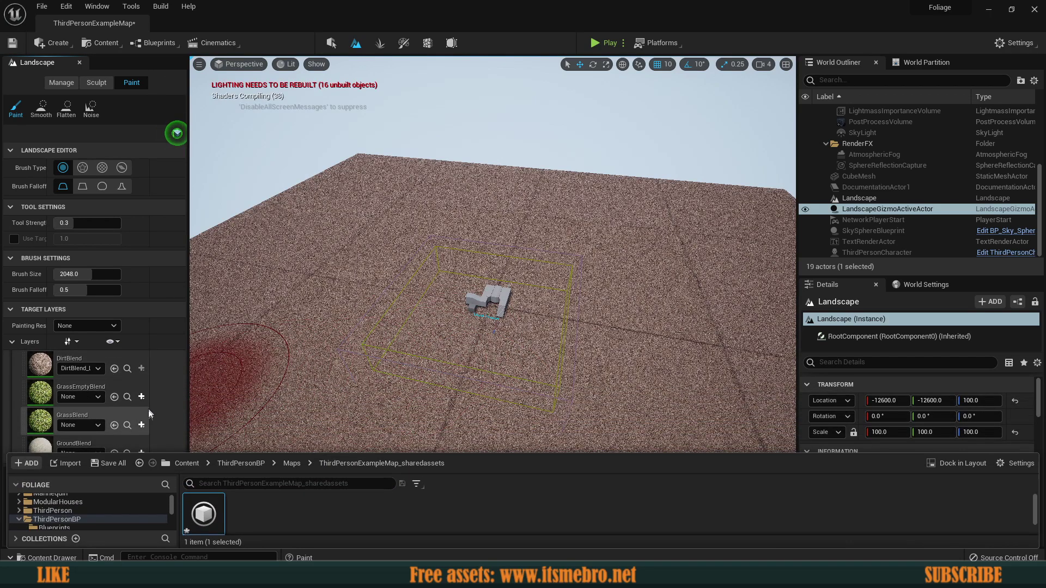
left_click(142, 396)
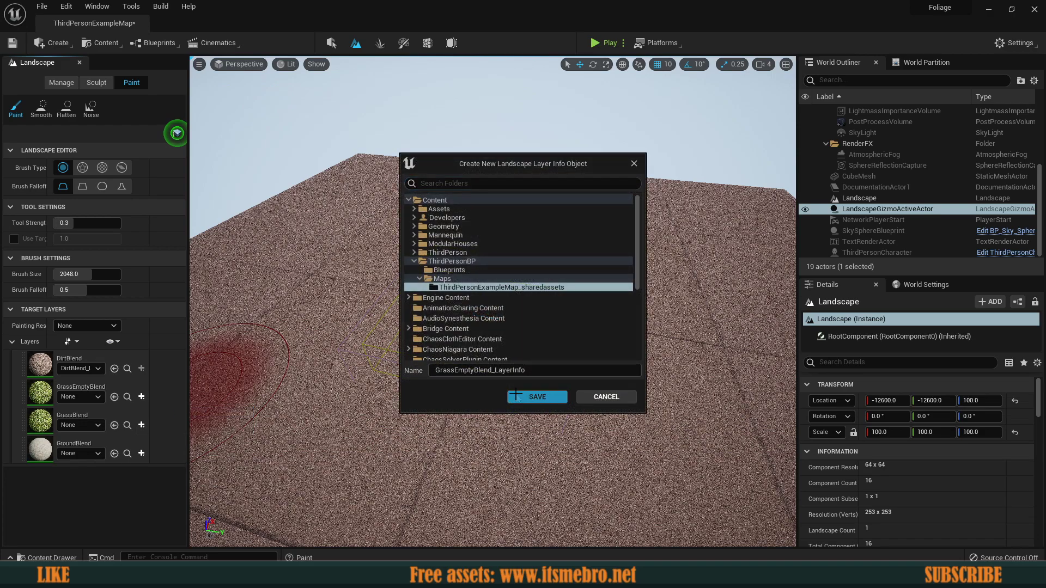
left_click(537, 397)
left_click(141, 425)
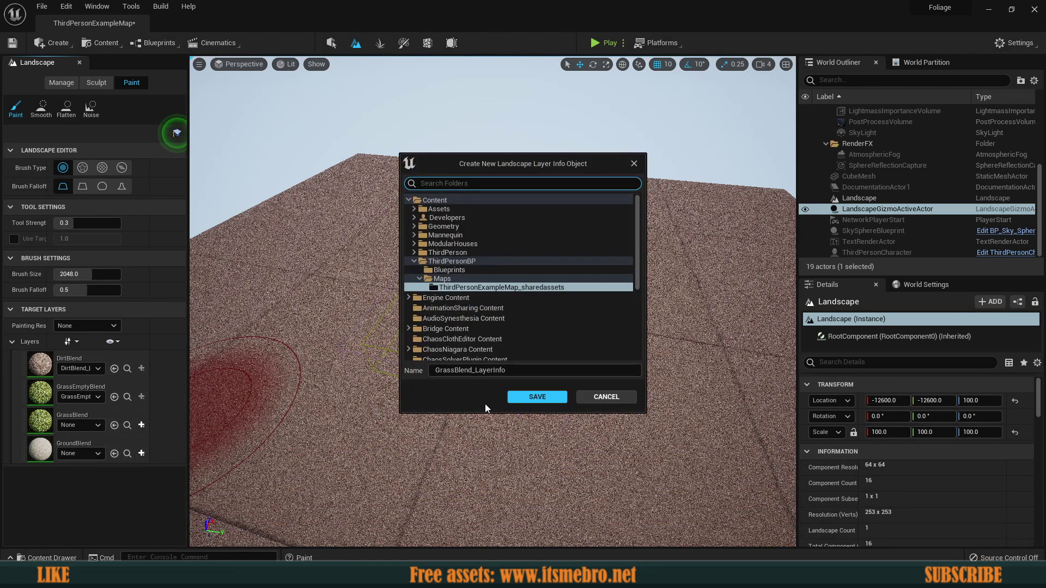
left_click(537, 397)
left_click(142, 453)
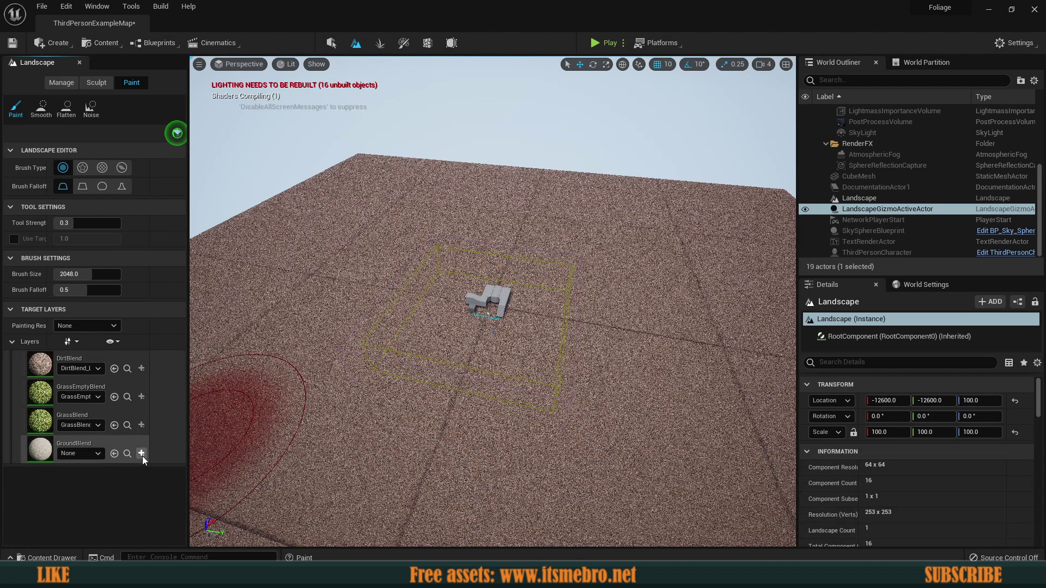
left_click(142, 454)
left_click(531, 394)
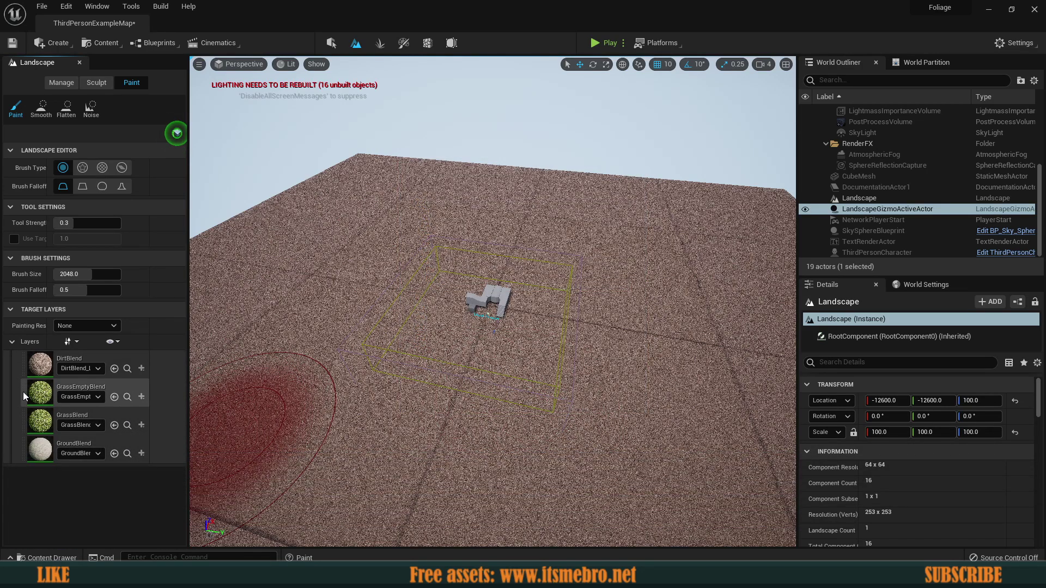
Paint a broad area of the GrassEmptyBlend layer on the landscape around the walkway structure.
left_click(23, 392)
mouse_move(350, 346)
left_mouse_down()
mouse_move(320, 355)
mouse_move(482, 318)
mouse_move(366, 387)
mouse_move(483, 297)
mouse_move(392, 365)
mouse_move(566, 393)
mouse_move(528, 278)
mouse_move(551, 425)
mouse_move(398, 452)
left_mouse_up()
mouse_move(398, 452)
right_mouse_down()
mouse_move(523, 491)
mouse_move(414, 531)
right_mouse_up()
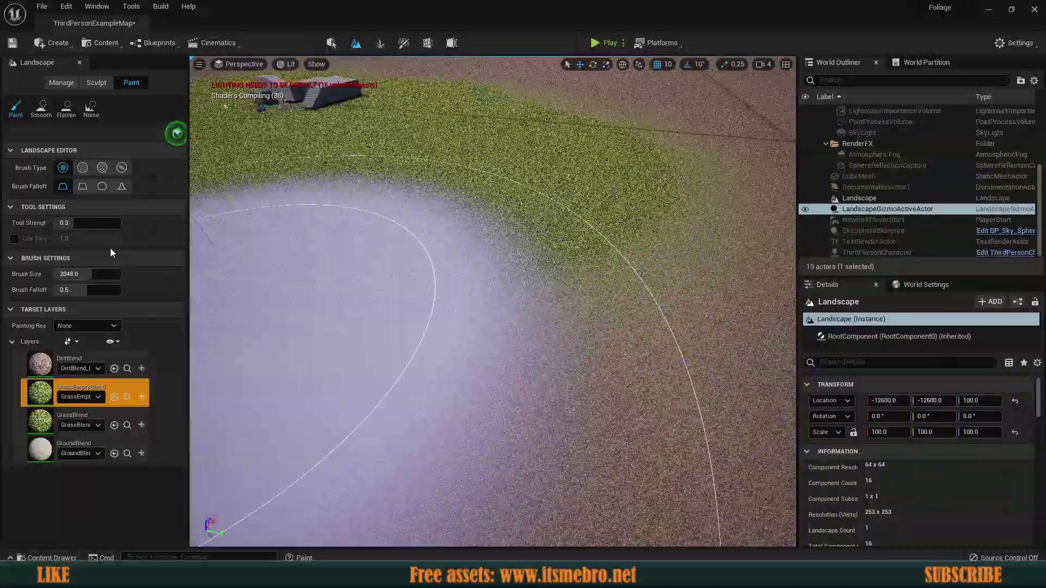
Set the paint tool strength to 0.076 and paint a large round GroundBlend patch within the grass near the walkway structure.
mouse_move(82, 290)
left_mouse_down()
mouse_move(71, 290)
mouse_move(87, 290)
left_mouse_up()
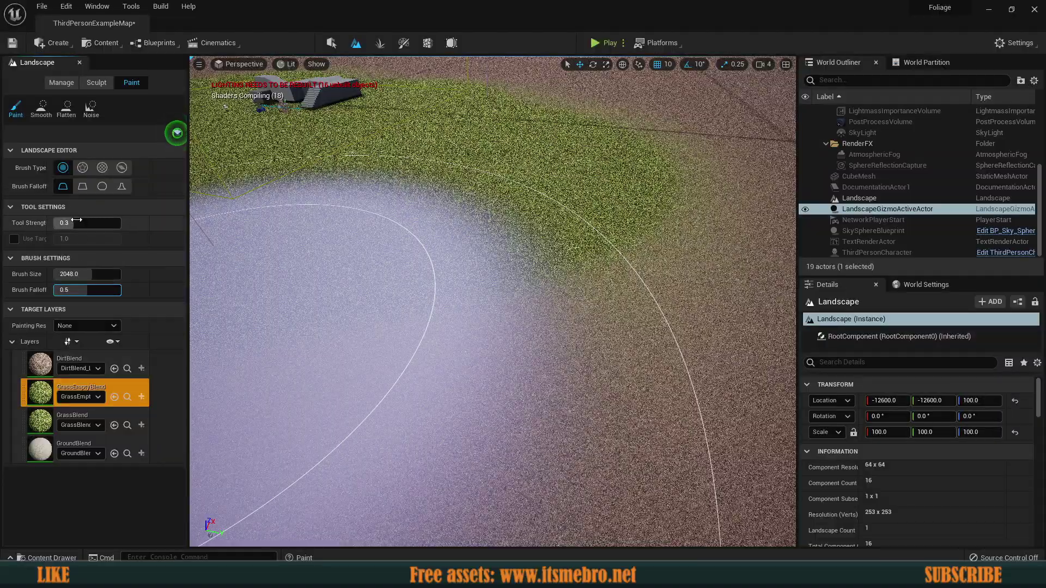
left_click(38, 424)
left_click(41, 449)
right_click_drag(395, 308, 354, 244)
left_click(394, 308)
mouse_move(484, 323)
right_mouse_down()
mouse_move(414, 311)
mouse_move(366, 387)
right_mouse_up()
key("w")
mouse_move(486, 291)
right_mouse_down()
mouse_move(464, 290)
mouse_move(511, 256)
right_mouse_up()
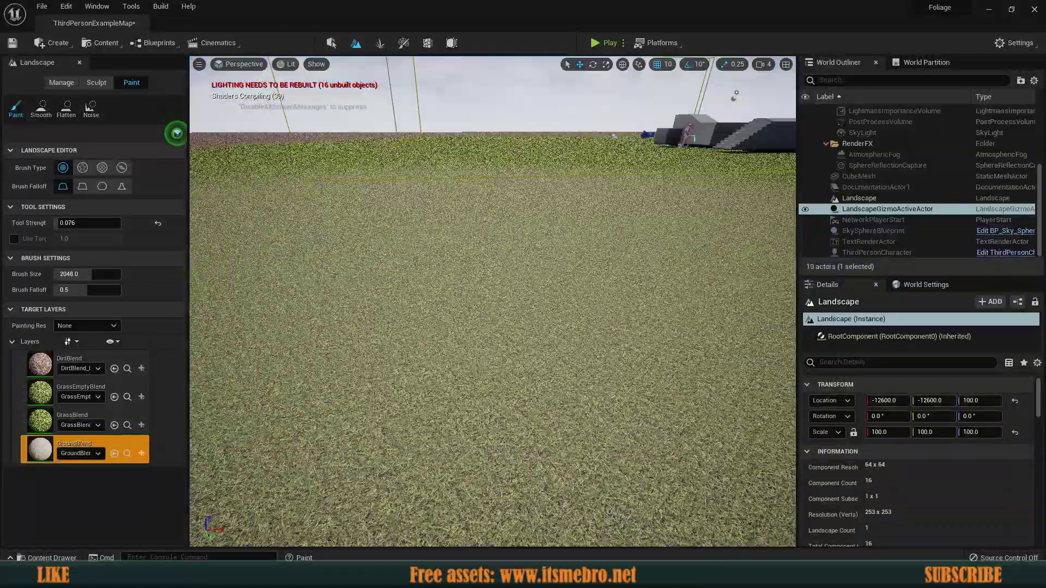
mouse_move(550, 381)
right_mouse_down()
mouse_move(579, 284)
mouse_move(551, 381)
mouse_move(562, 235)
mouse_move(538, 368)
right_mouse_up()
key("s")
mouse_move(483, 341)
right_mouse_down()
mouse_move(537, 376)
mouse_move(517, 365)
right_mouse_up()
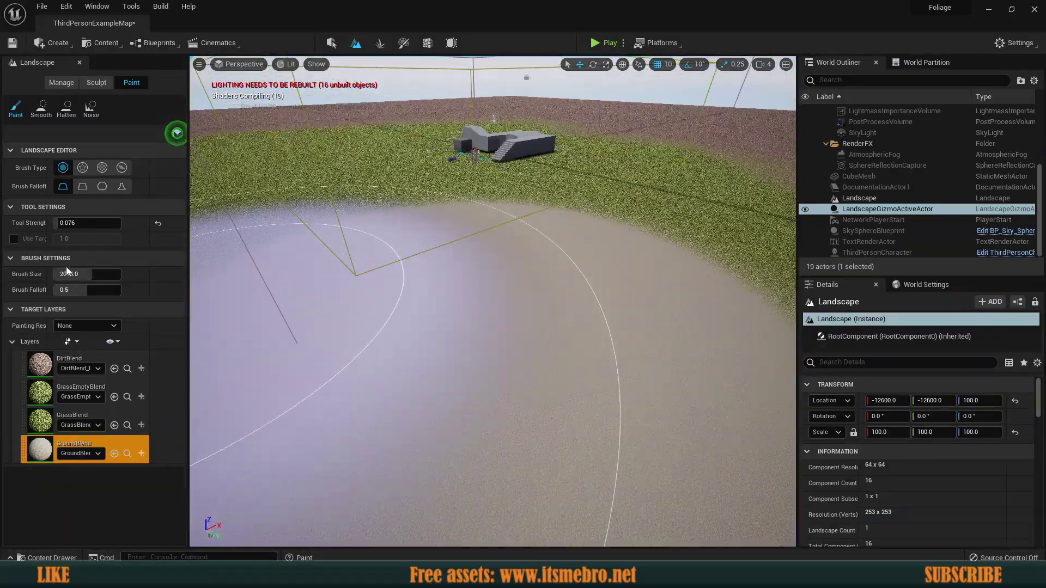
Reduce the brush size to about 325 and paint several small GrassEmptyBlend patches inside the ground area.
left_click(46, 391)
right_click_drag(403, 298, 403, 381)
key("w")
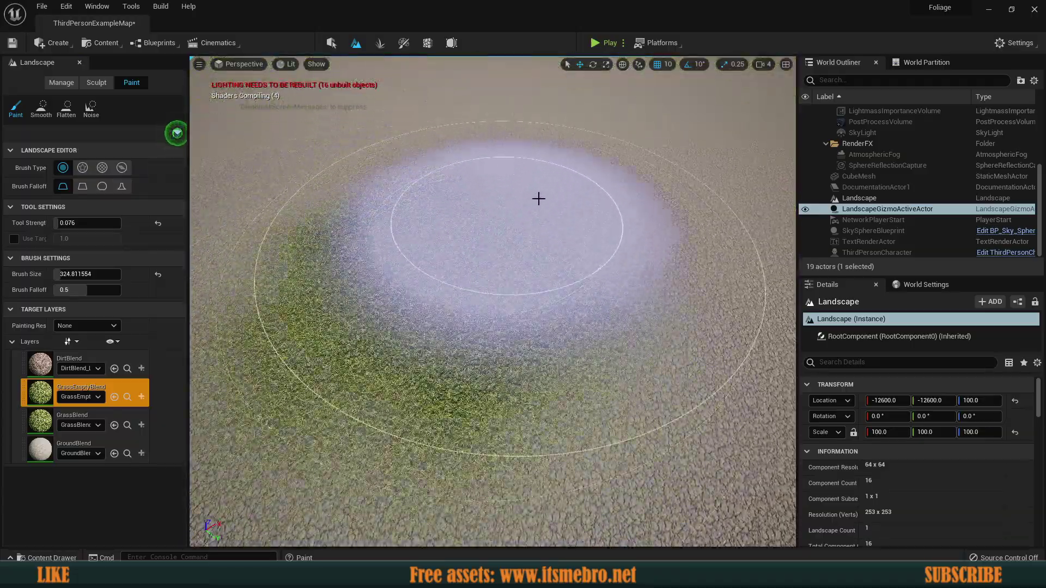
scroll(502, 394, "down", 5)
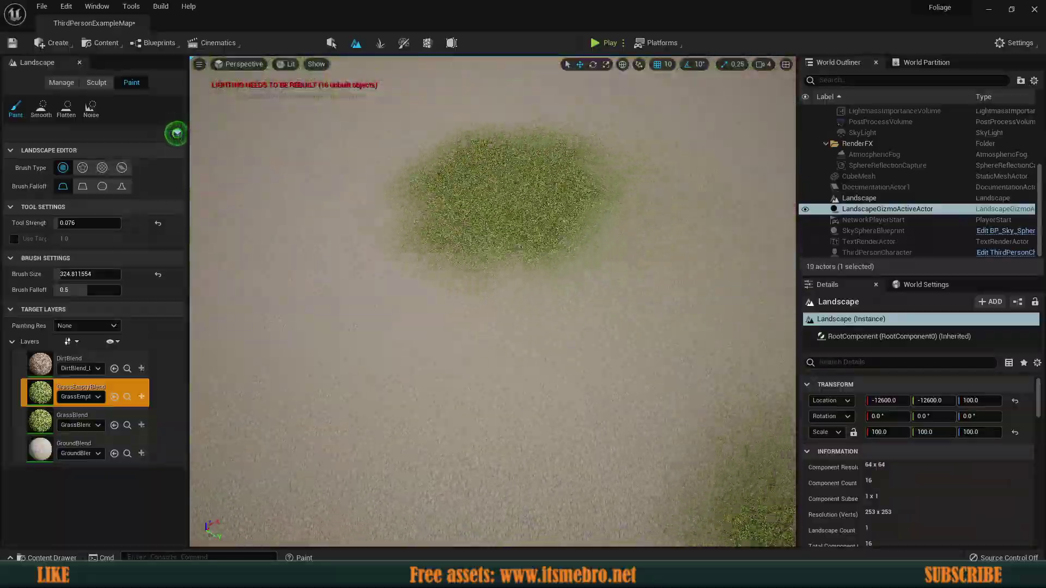
key("s")
right_click_drag(500, 350, 435, 387)
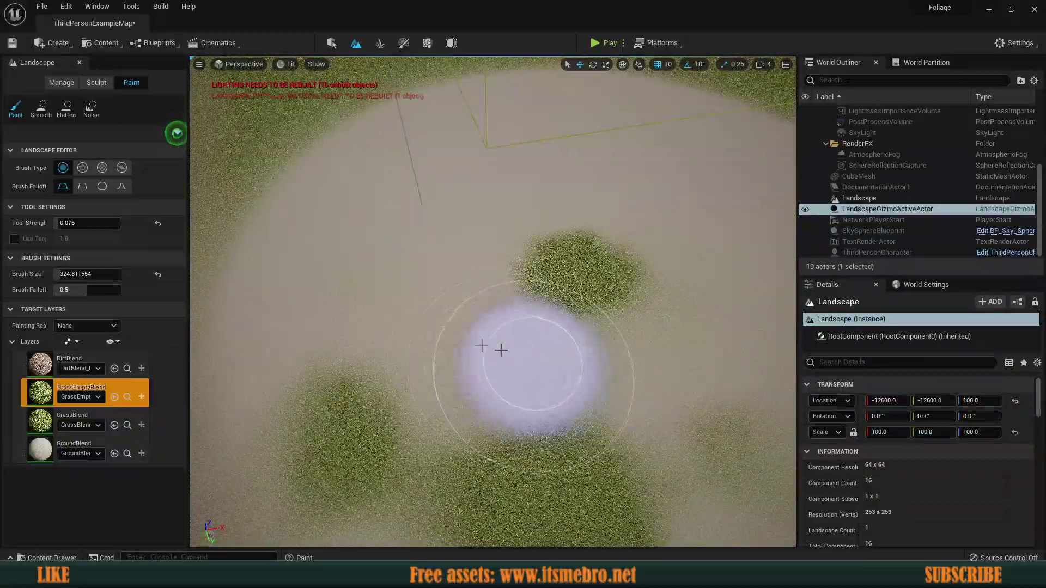
Examine the blending between the painted grass and ground textures up close and across the whole landscape.
right_click_drag(521, 380, 509, 463)
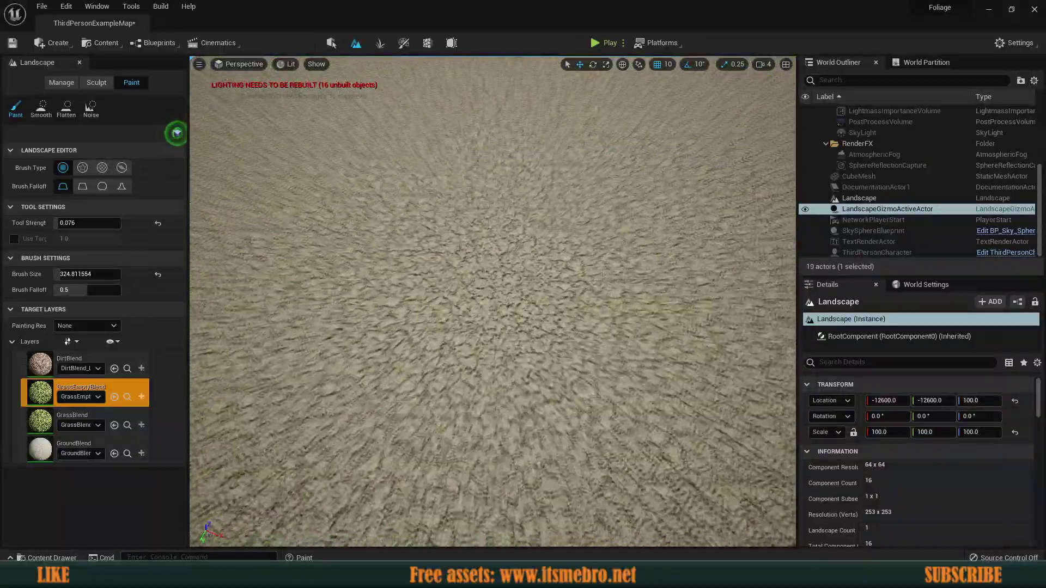
key("w")
key("s")
key("w")
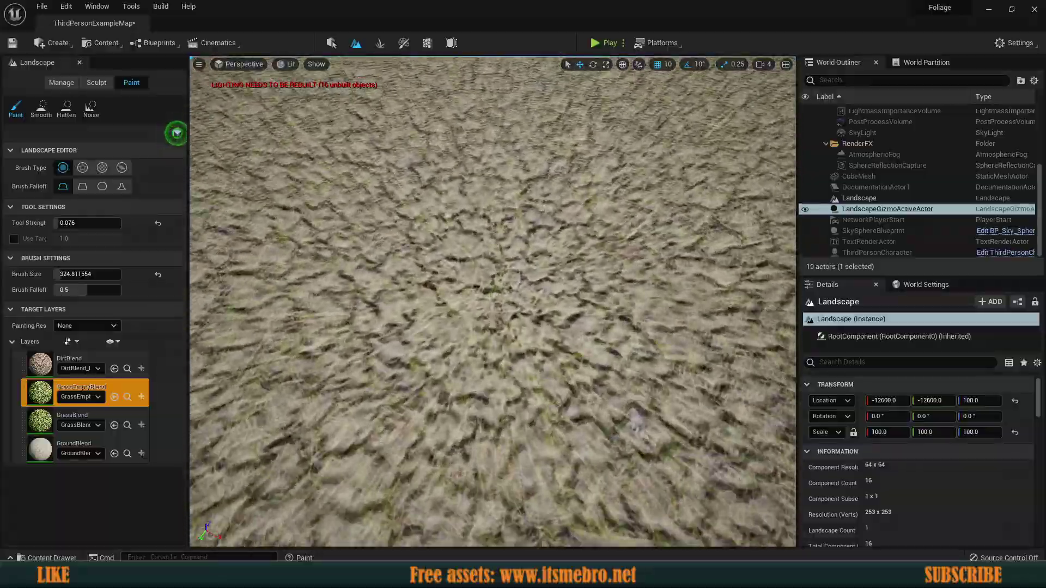
right_click_drag(493, 301, 469, 272)
key("s")
key("w")
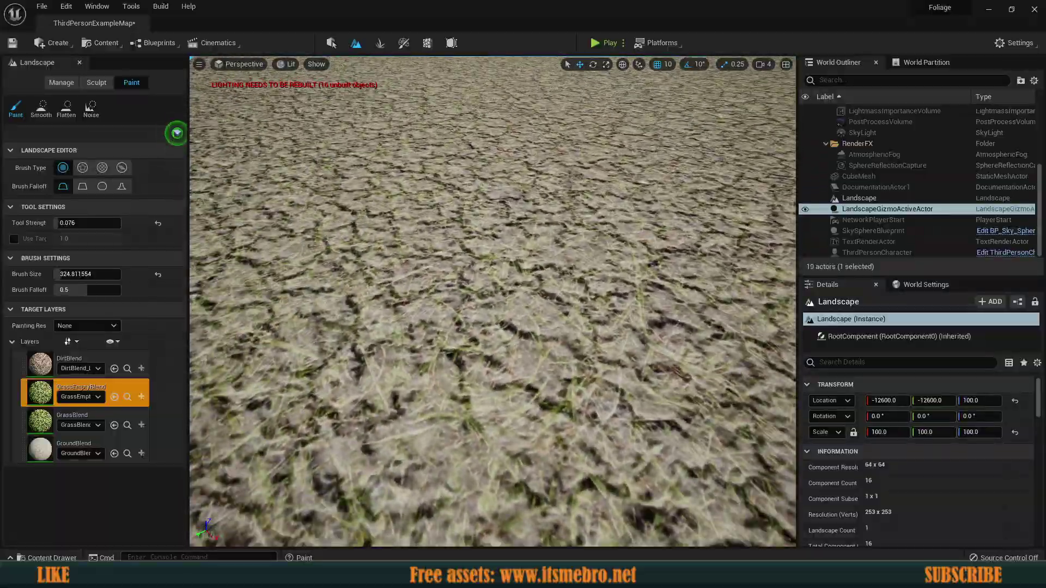
scroll(493, 301, "down", 6)
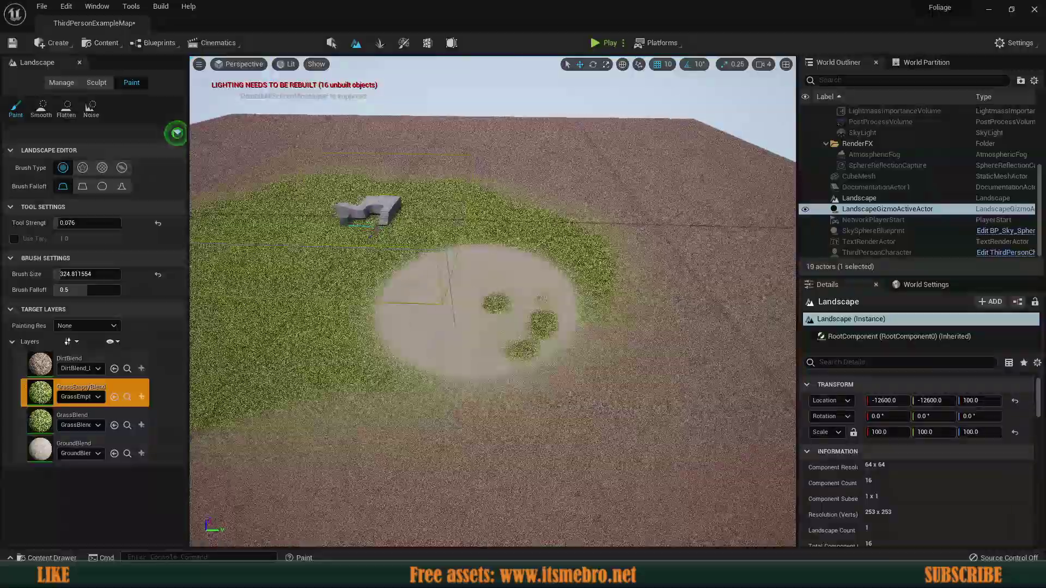
scroll(492, 301, "down", 3)
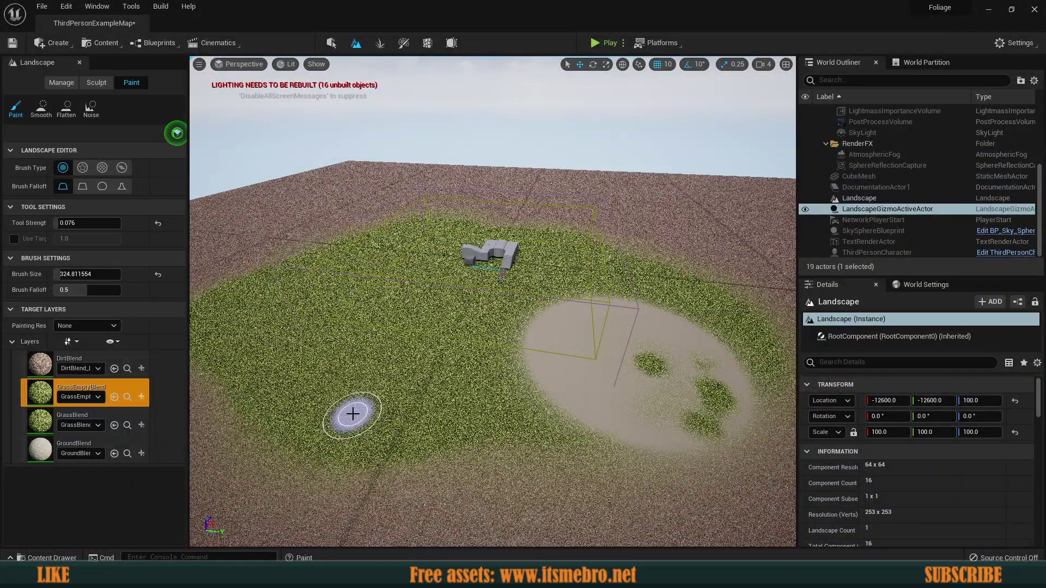
Paint the GrassBlend layer over the grass side of the landscape with a brush size of about 1896, and return to Selection mode.
left_click(49, 400)
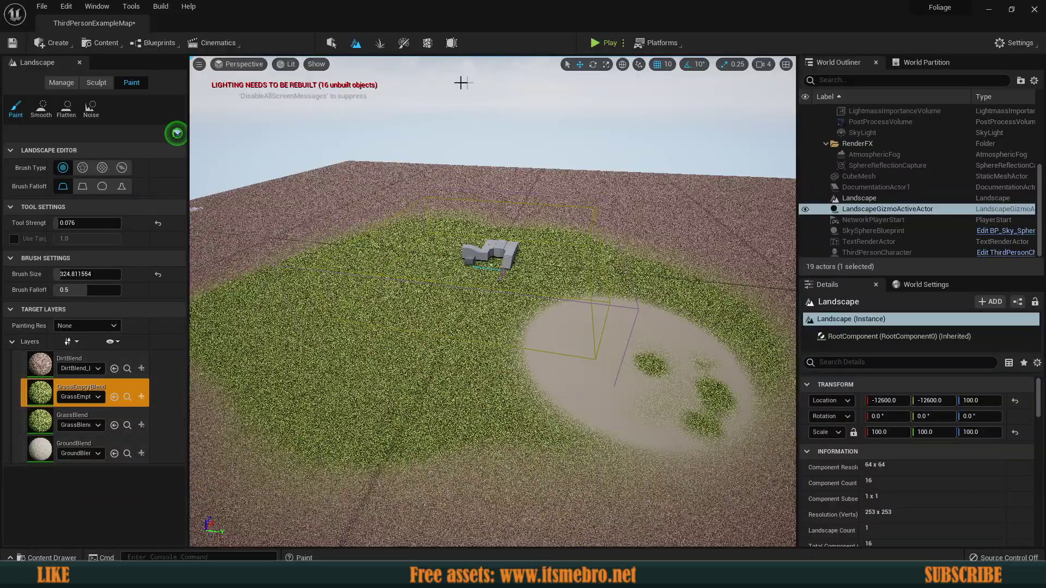
left_click(41, 422)
scroll(493, 301, "up", 3)
right_click_drag(409, 347, 408, 321)
left_click_drag(66, 274, 76, 274)
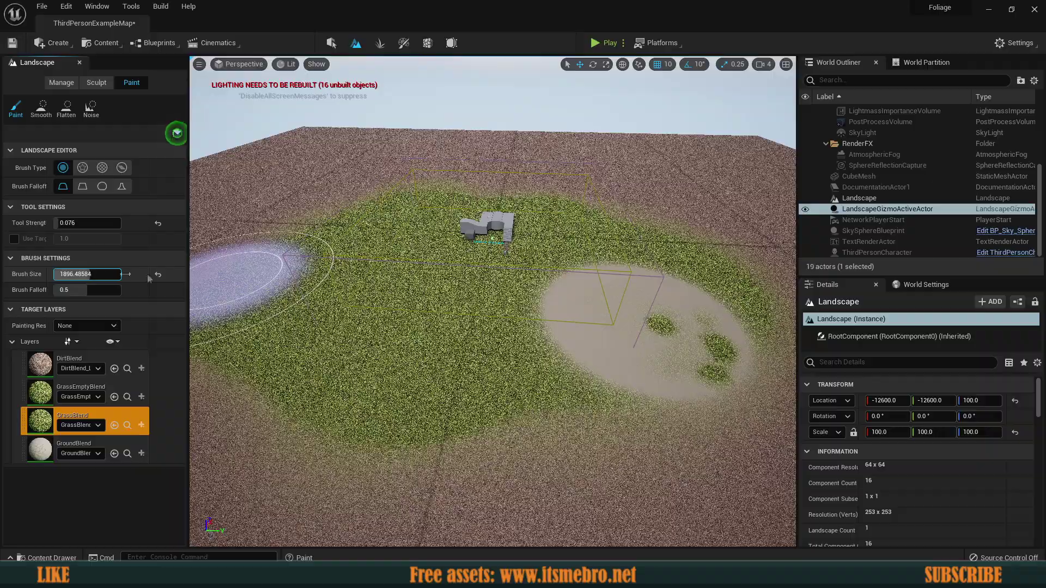
right_click_drag(329, 303, 355, 316)
mouse_move(329, 303)
left_mouse_down()
mouse_move(452, 339)
mouse_move(306, 320)
mouse_move(320, 242)
left_mouse_up()
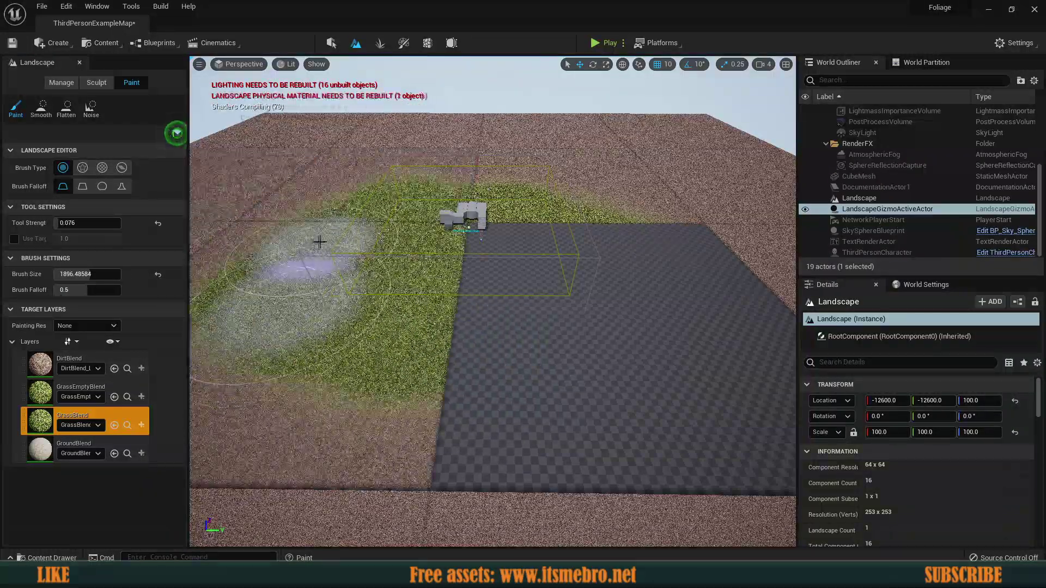
mouse_move(222, 267)
left_mouse_down()
mouse_move(240, 444)
mouse_move(312, 392)
mouse_move(326, 297)
left_mouse_up()
left_click_drag(212, 273, 293, 227)
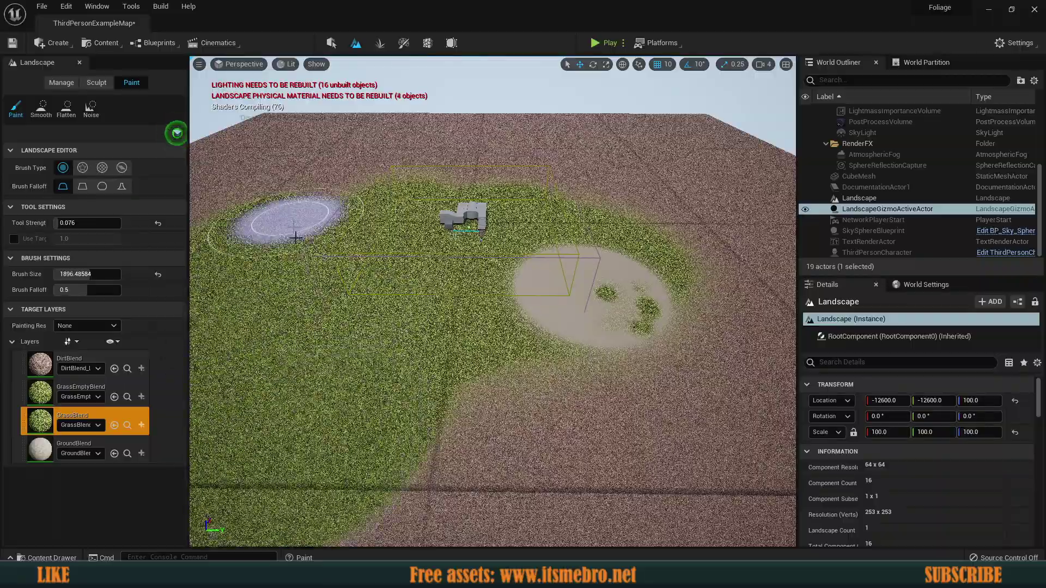
mouse_move(299, 356)
right_mouse_down()
mouse_move(180, 354)
mouse_move(310, 321)
right_mouse_up()
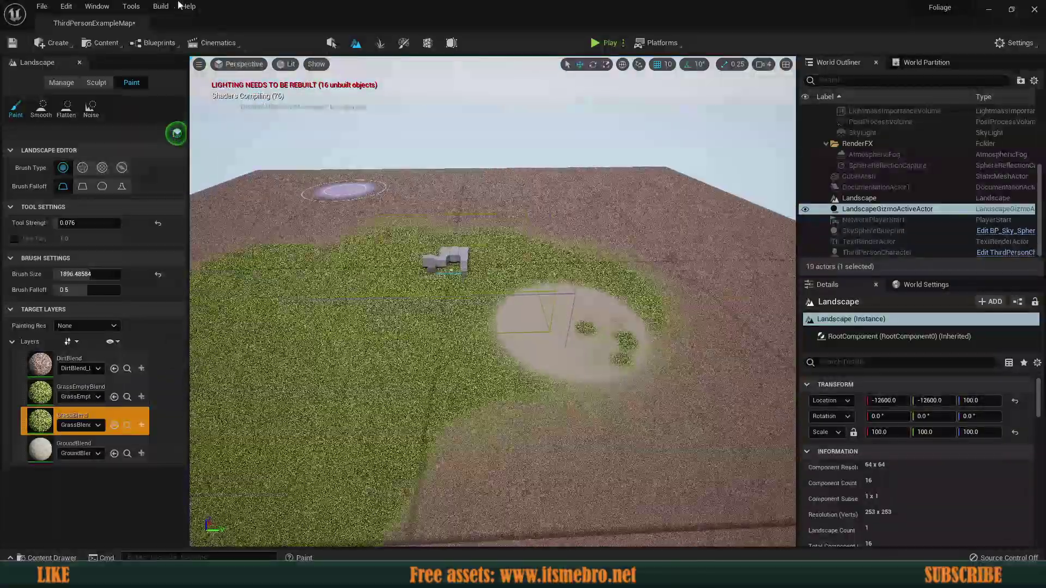
left_click(331, 42)
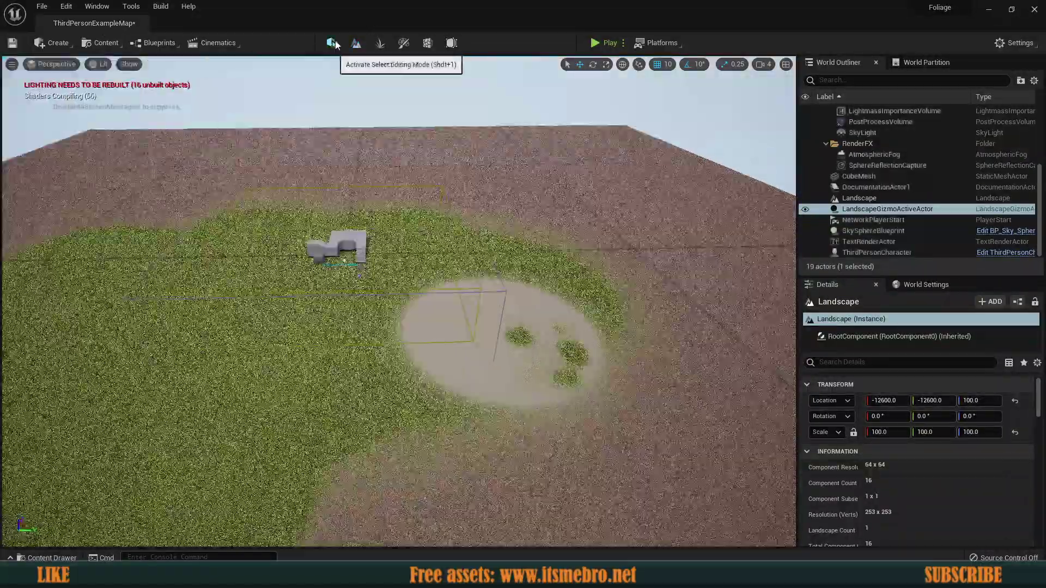
Open the LandscapeMaster material from the project's root Content folder.
left_click(49, 558)
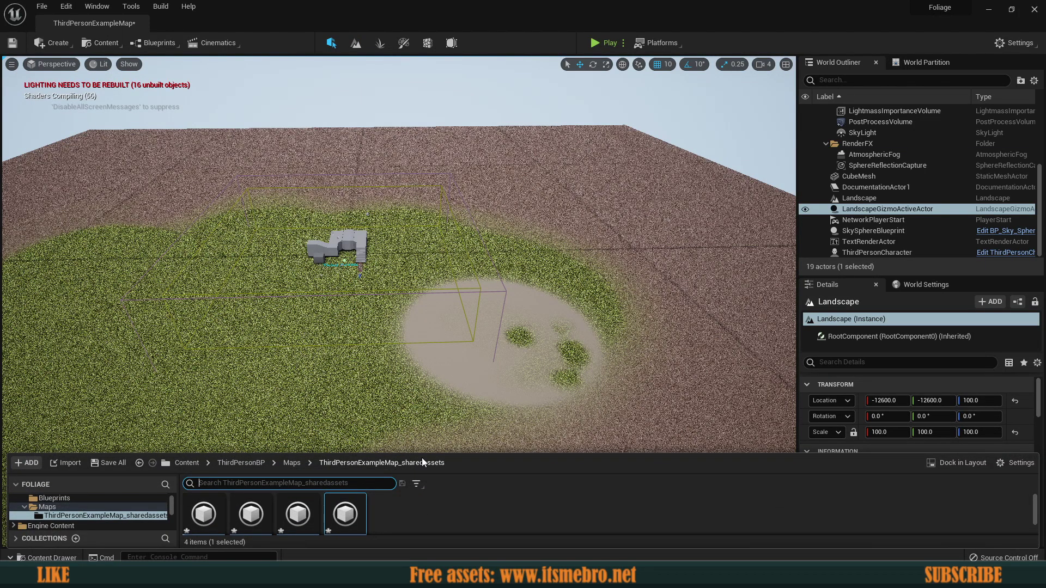
left_click_drag(430, 453, 283, 385)
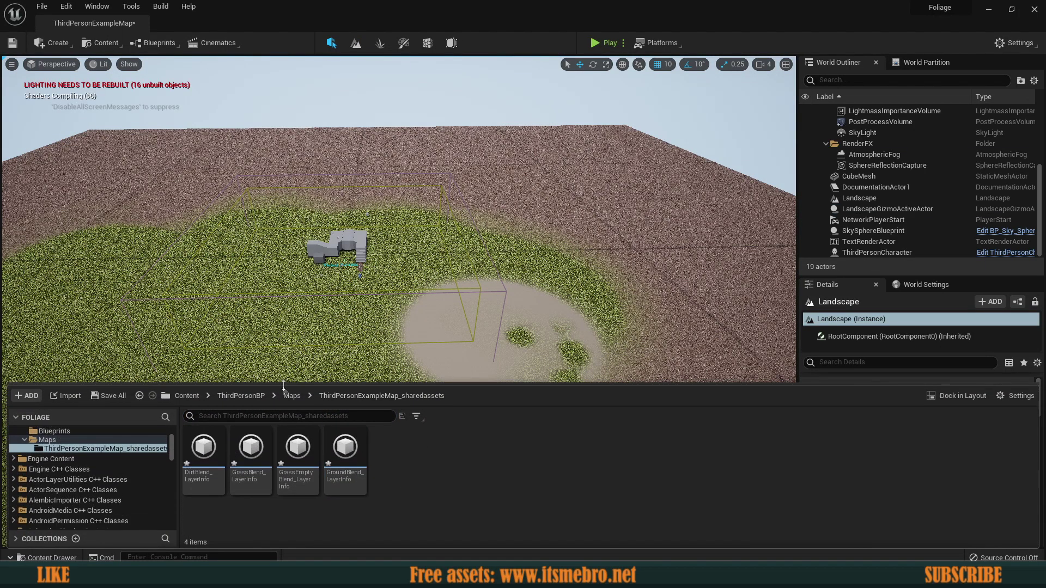
left_click(185, 402)
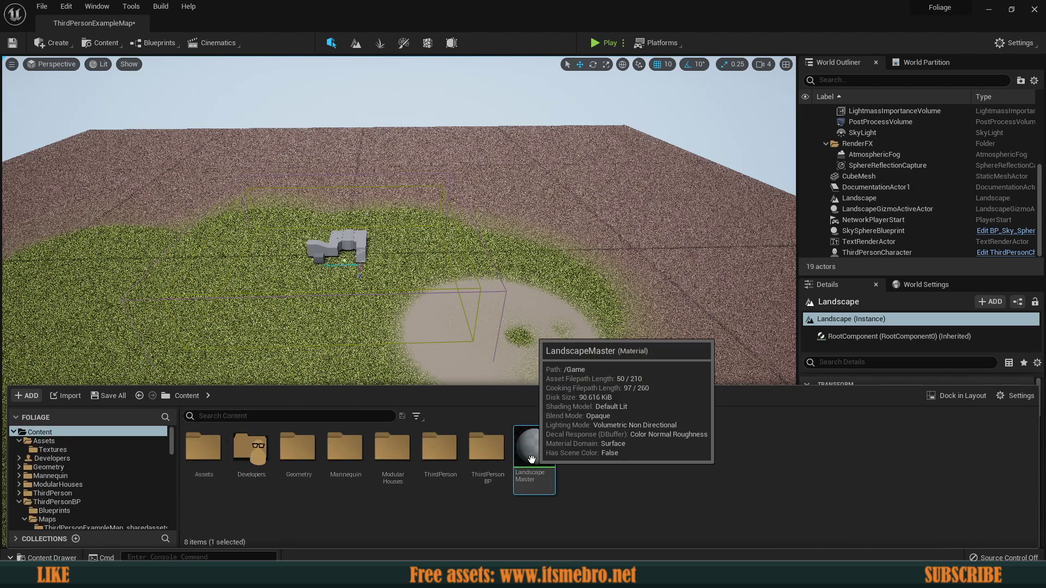
double_click(531, 460)
Examine the base color Layer Blend node and its dirt, grass and ground layer inputs in the material graph.
right_click_drag(477, 293, 536, 329)
scroll(536, 329, "down", 5)
scroll(462, 279, "up", 4)
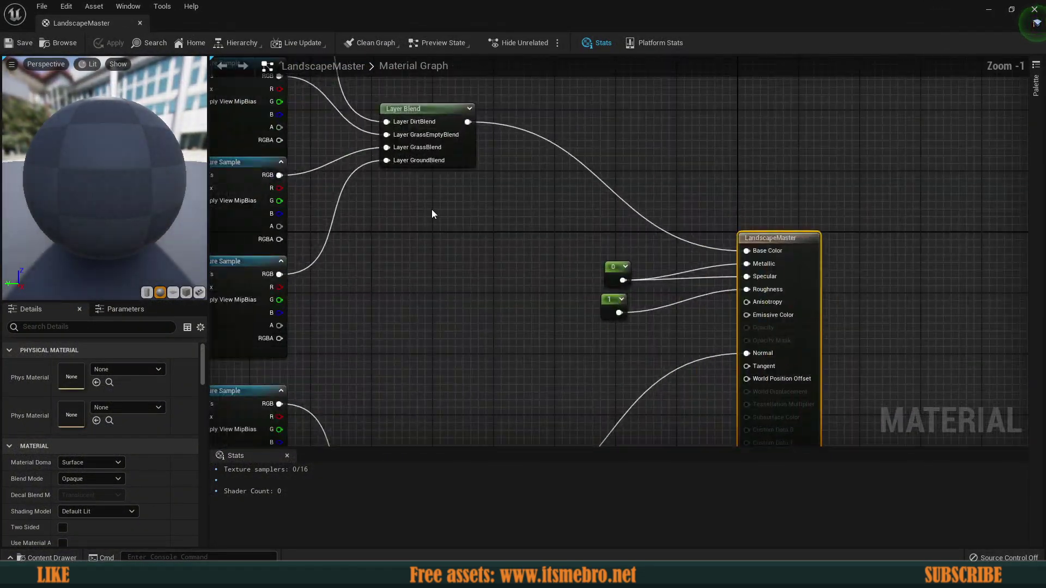
right_click_drag(432, 213, 445, 309)
left_click(443, 230)
scroll(433, 256, "up", 2)
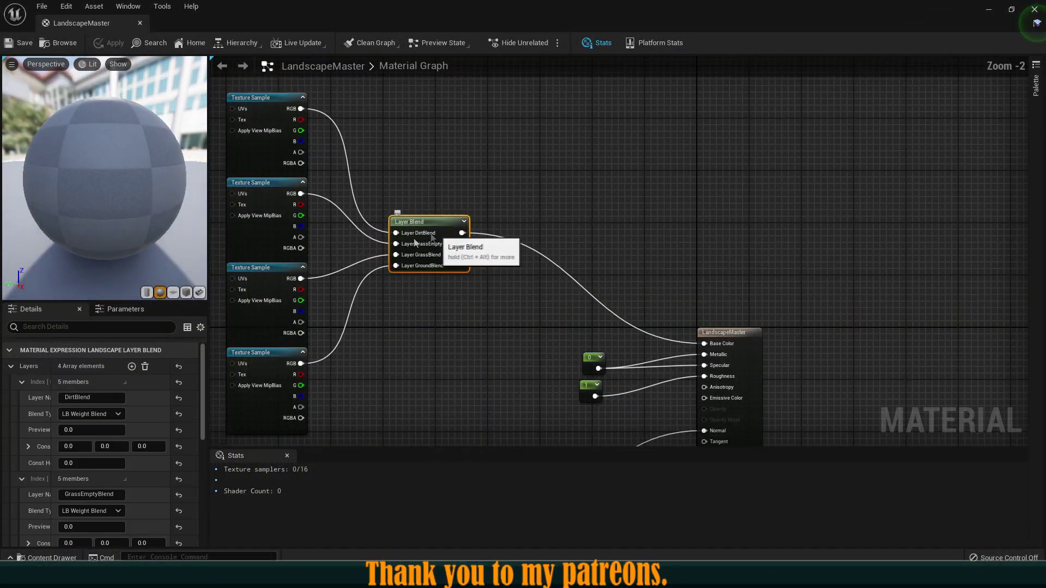
scroll(389, 238, "up", 2)
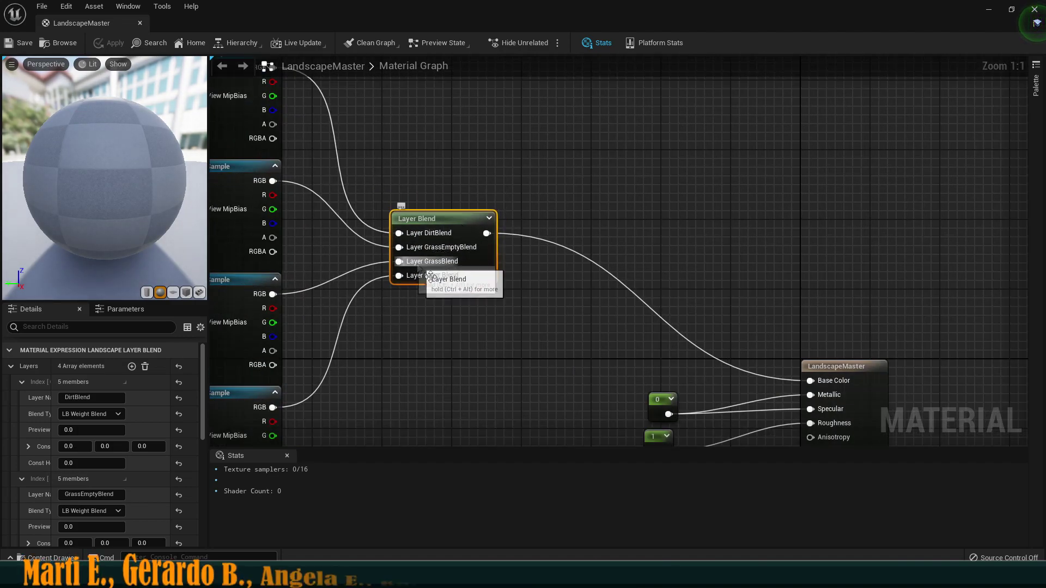
scroll(513, 322, "down", 1)
left_click(517, 318)
Add a LandscapeGrassOutput node and position it in the empty graph area above the Layer Blend node.
right_click_drag(561, 209, 467, 310)
scroll(469, 272, "up", 1)
right_click(479, 220)
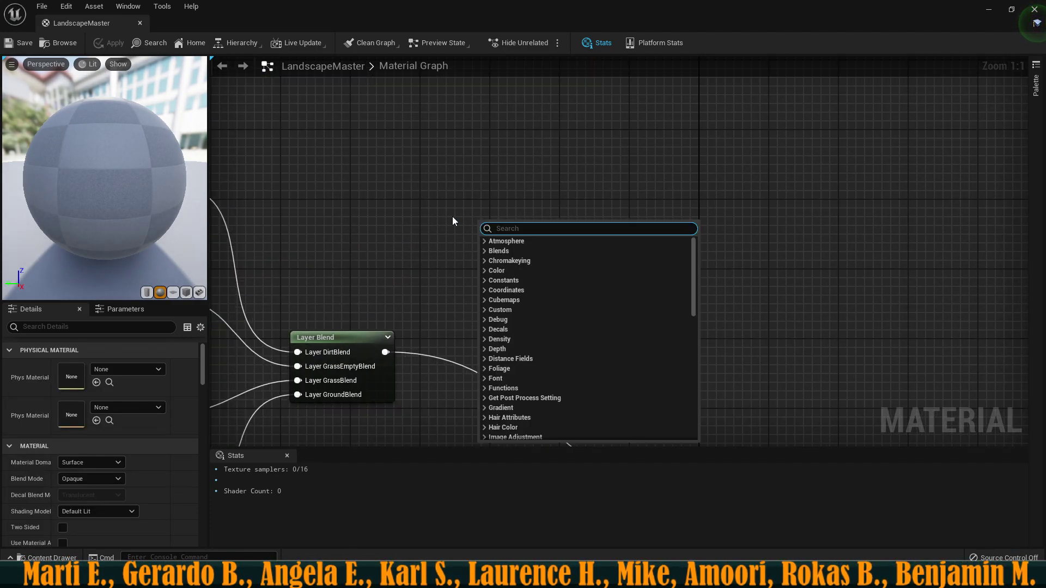
type("grass")
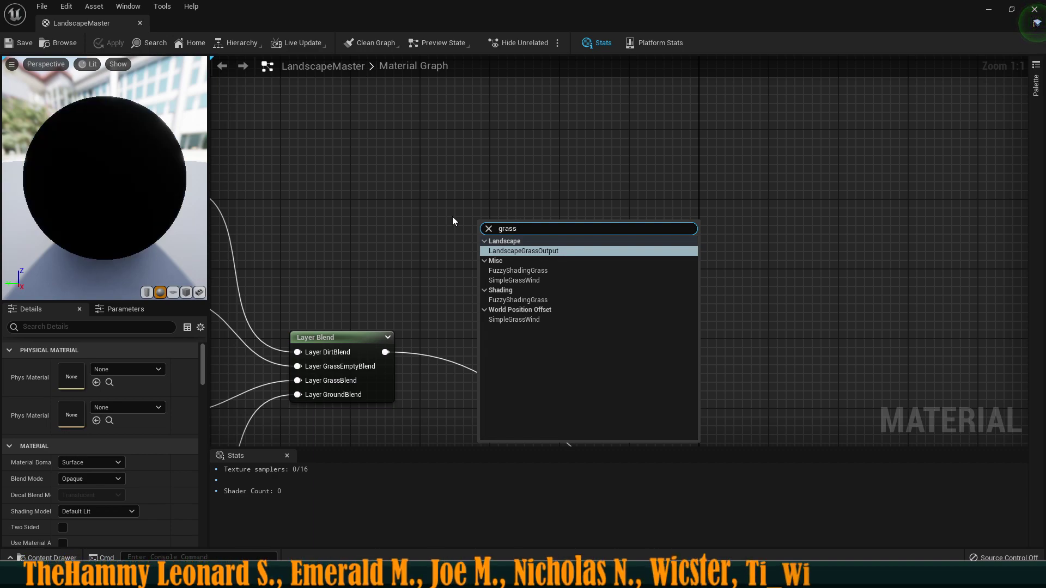
key("ctrl+a")
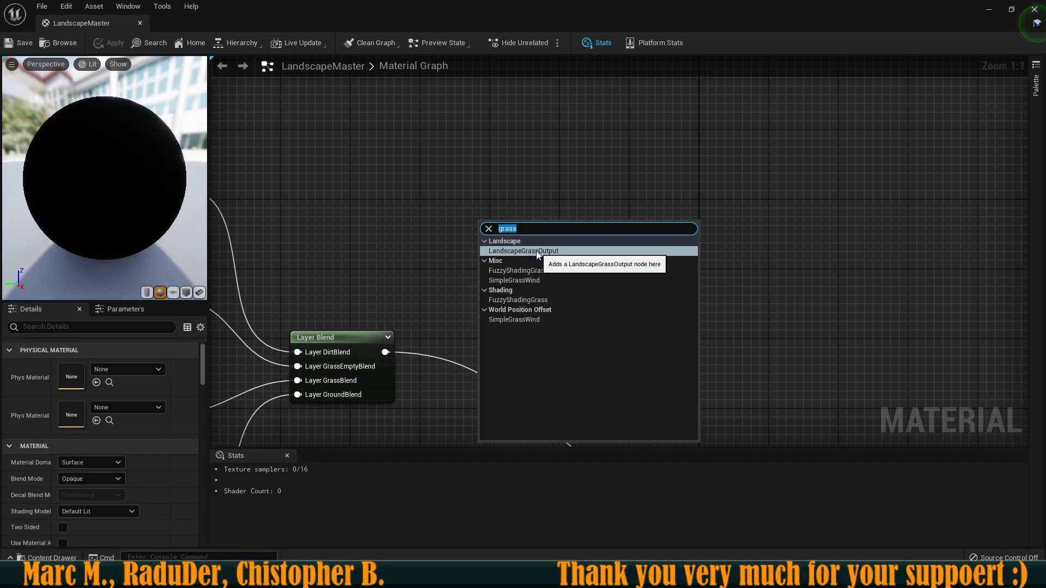
left_click(536, 250)
left_click_drag(501, 231, 681, 202)
left_click(570, 235)
right_click_drag(659, 194, 614, 253)
left_click_drag(617, 253, 597, 203)
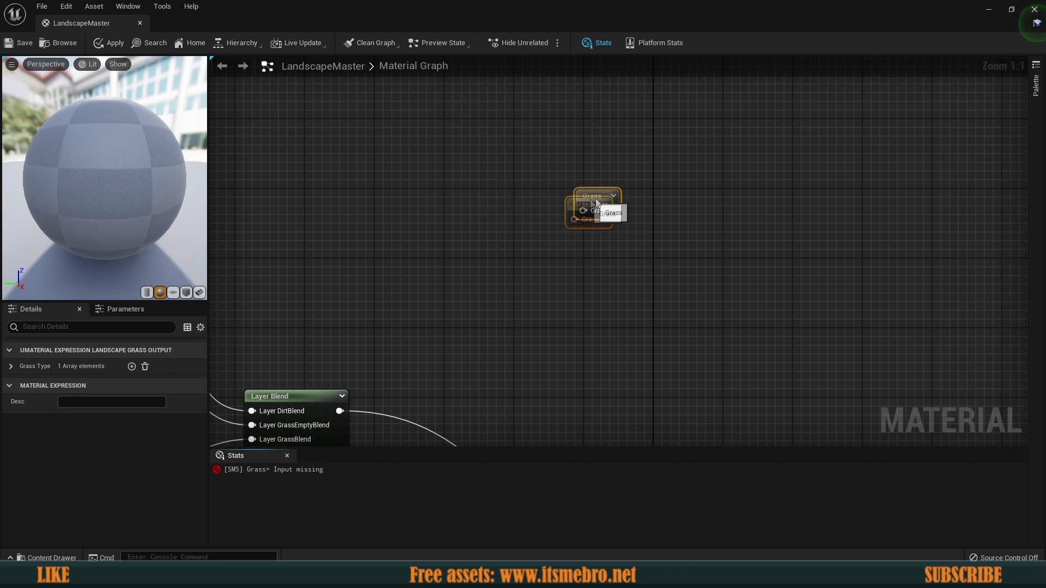
Add a LandscapeLayerSample node and place it just before the Grass output node.
right_click(459, 209)
type("land")
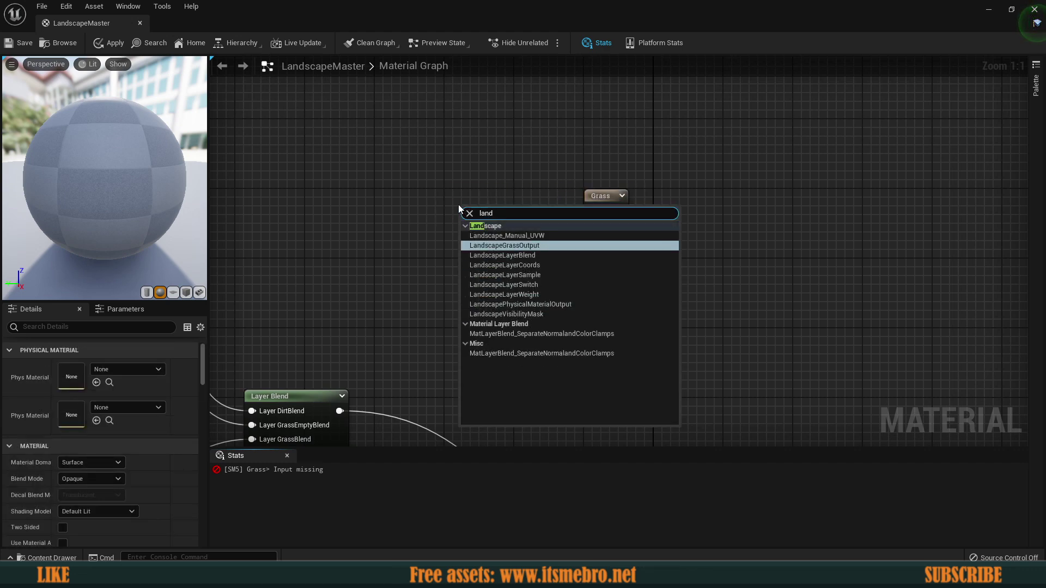
left_click(522, 275)
mouse_move(494, 231)
left_mouse_down()
mouse_move(463, 224)
mouse_move(480, 217)
left_mouse_up()
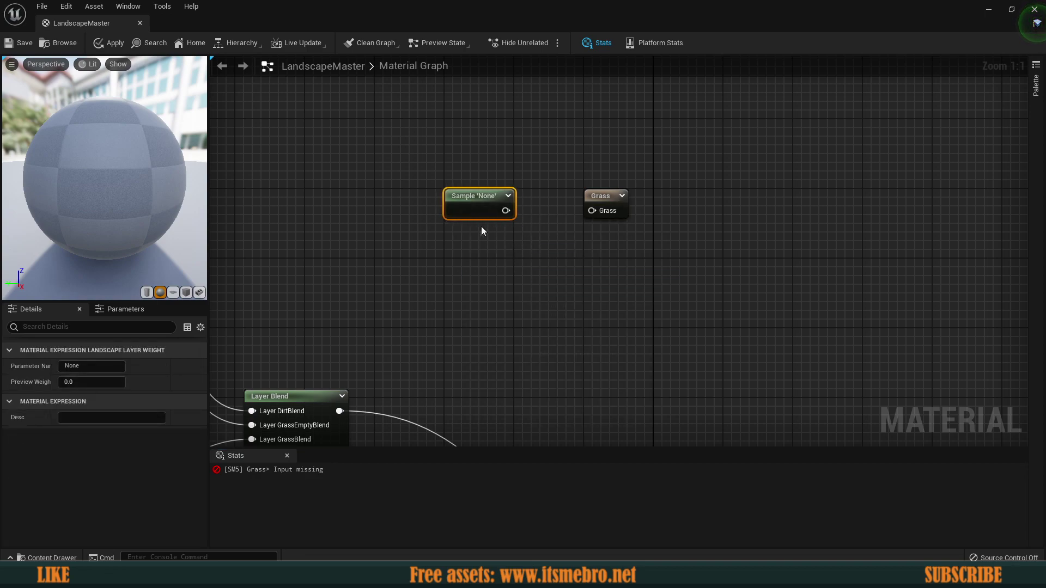
right_click_drag(482, 229, 465, 291)
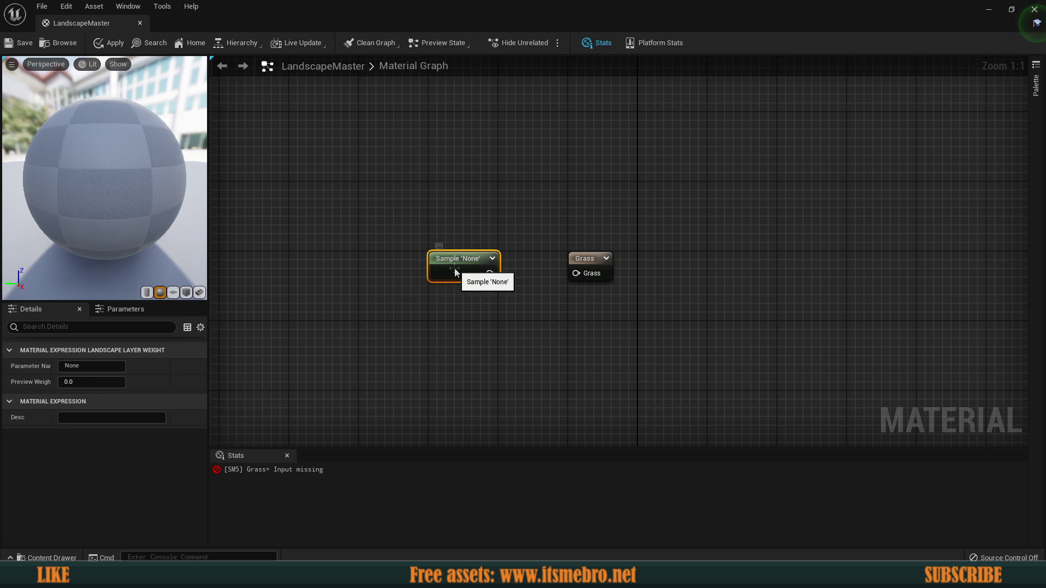
Copy the GrassBlend layer name from the Layer Blend node and set it as the layer sample node's parameter name.
right_click_drag(403, 377, 533, 208)
scroll(424, 305, "down", 2)
right_click_drag(424, 305, 475, 222)
scroll(474, 221, "up", 2)
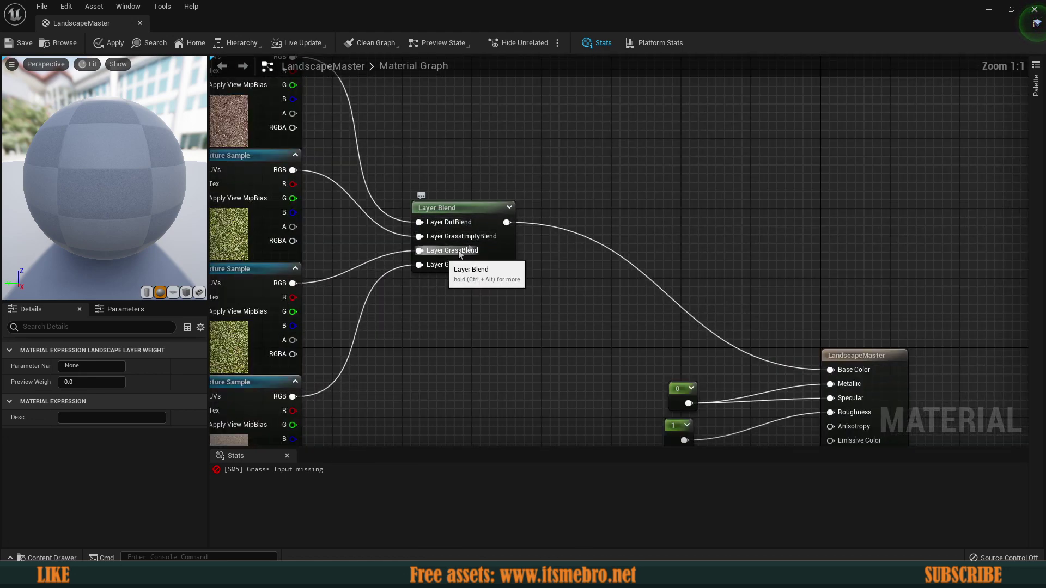
right_click_drag(502, 247, 450, 337)
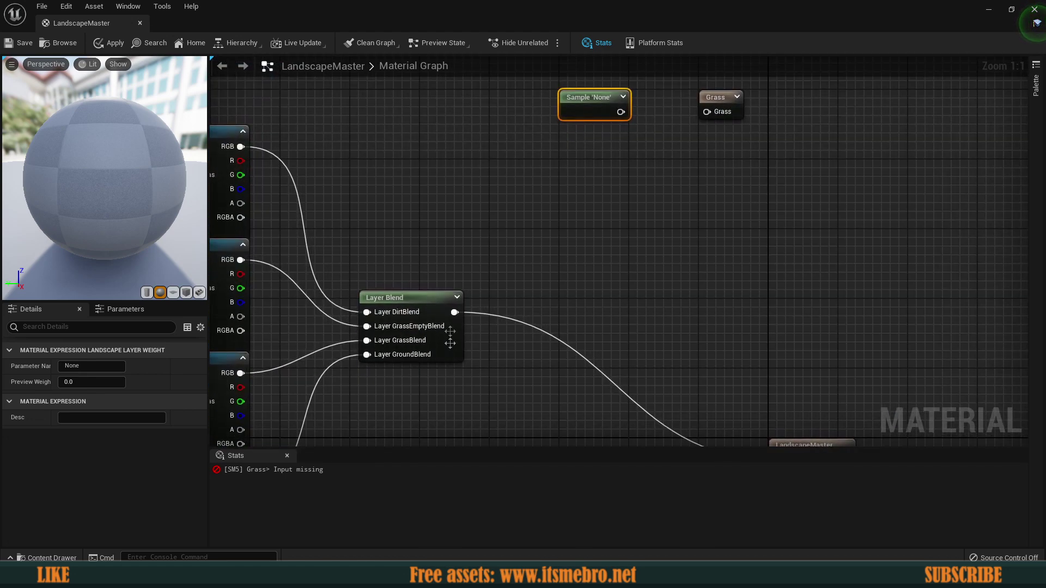
left_click(427, 352)
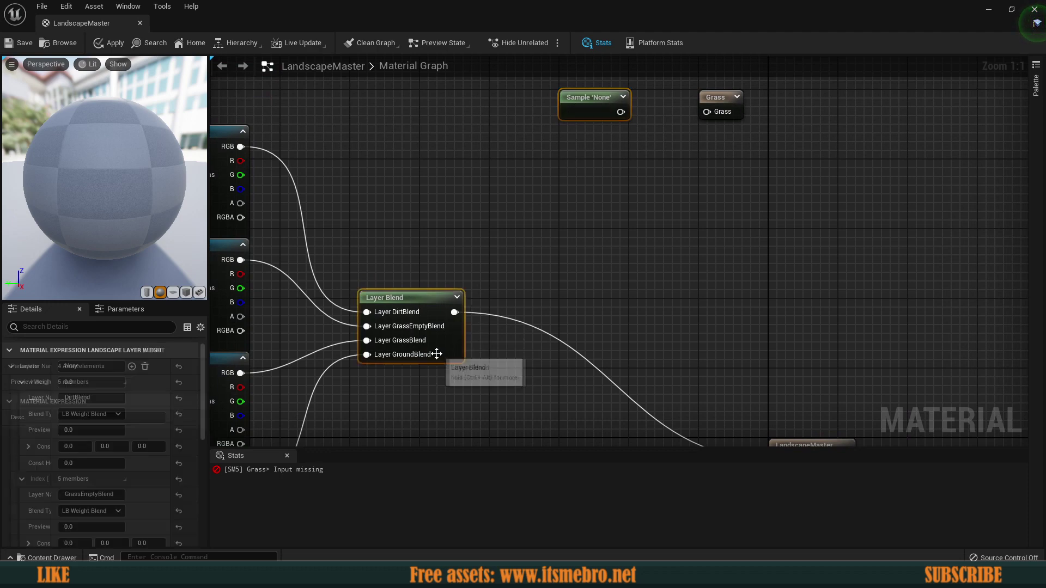
scroll(76, 501, "down", 3)
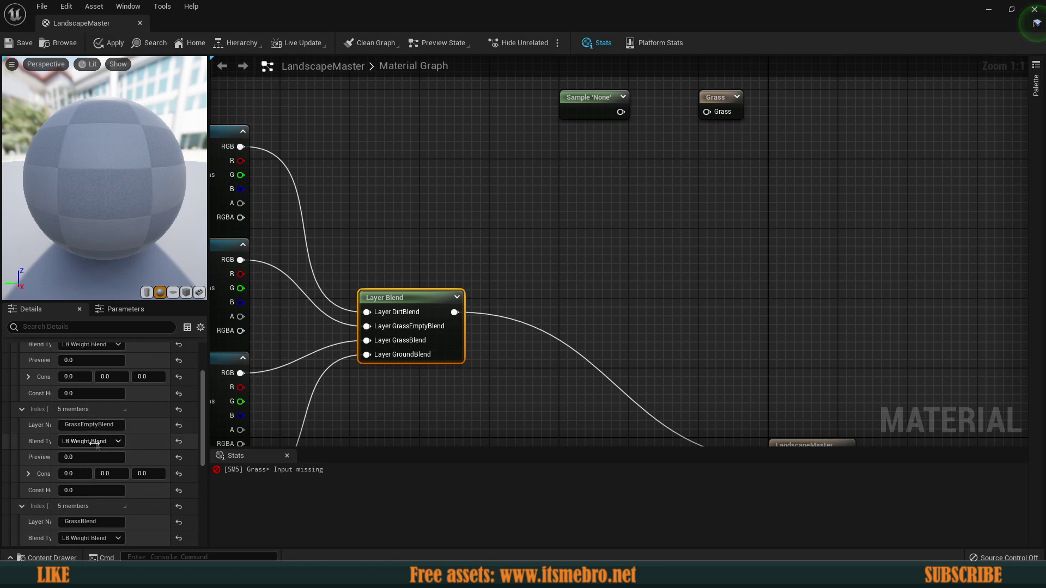
scroll(96, 442, "down", 2)
left_click(67, 470)
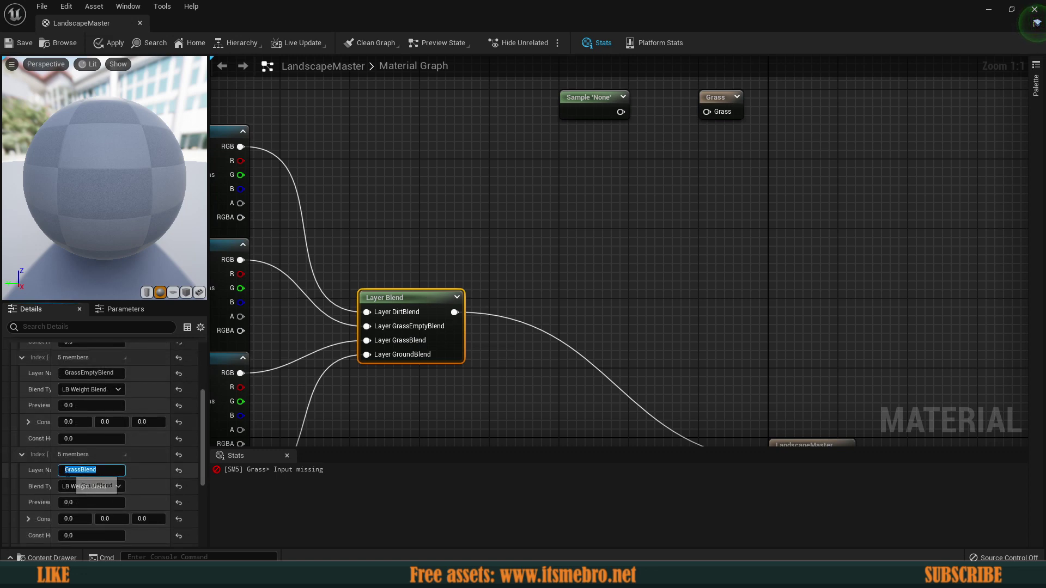
left_click(598, 107)
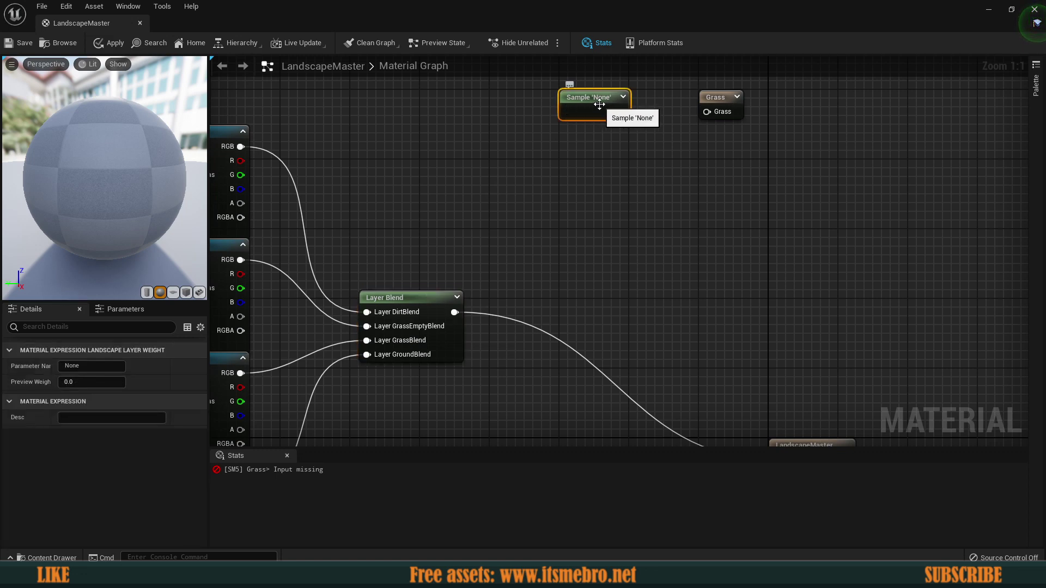
left_click_drag(99, 372, 2, 372)
key("Return")
Connect the GrassBlend sample node's output to the Grass input of the landscape grass output node.
right_click_drag(615, 239, 556, 381)
left_click_drag(554, 243, 585, 247)
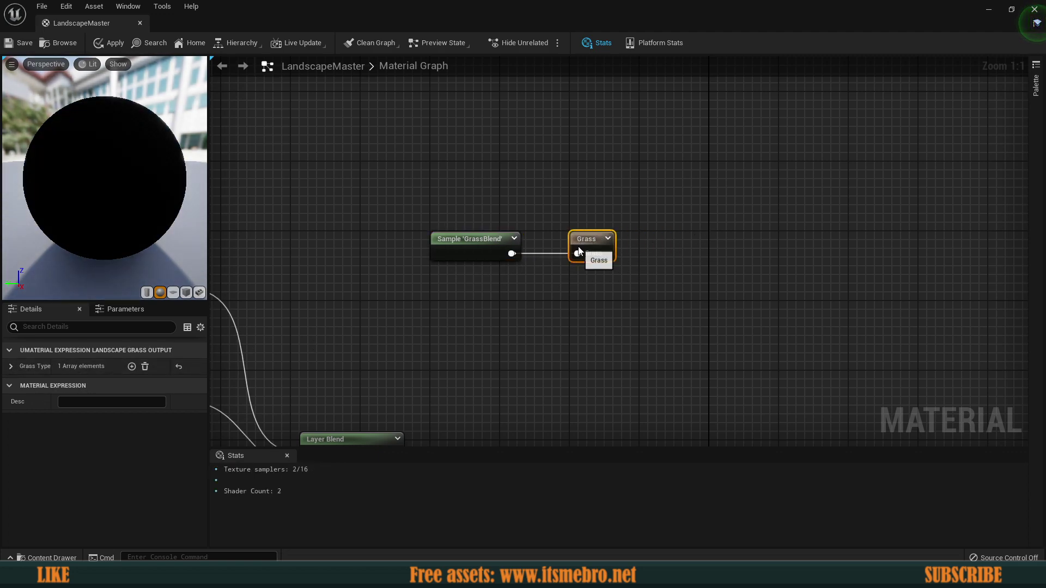
left_click(611, 277)
Expand the Grass output node's first grass type entry and check which grass type assets can be assigned.
left_click(588, 243)
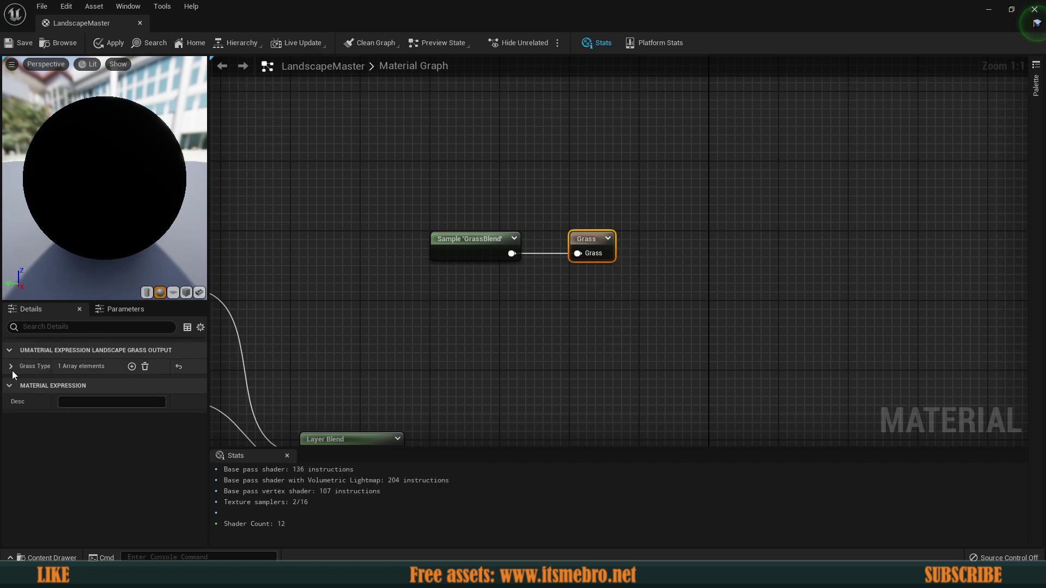
left_click(10, 366)
left_click(22, 383)
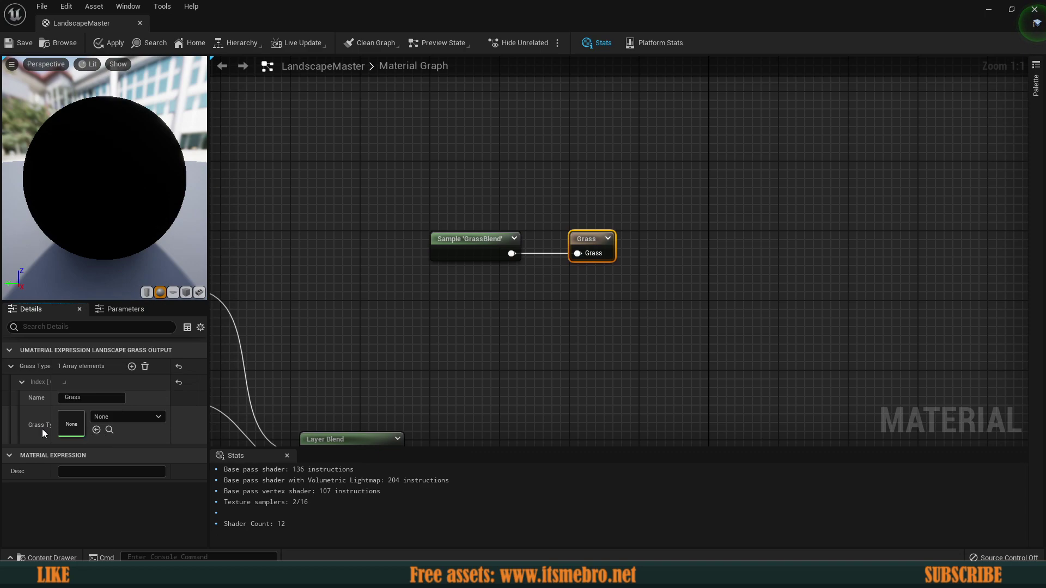
left_click_drag(210, 418, 239, 418)
left_click(153, 418)
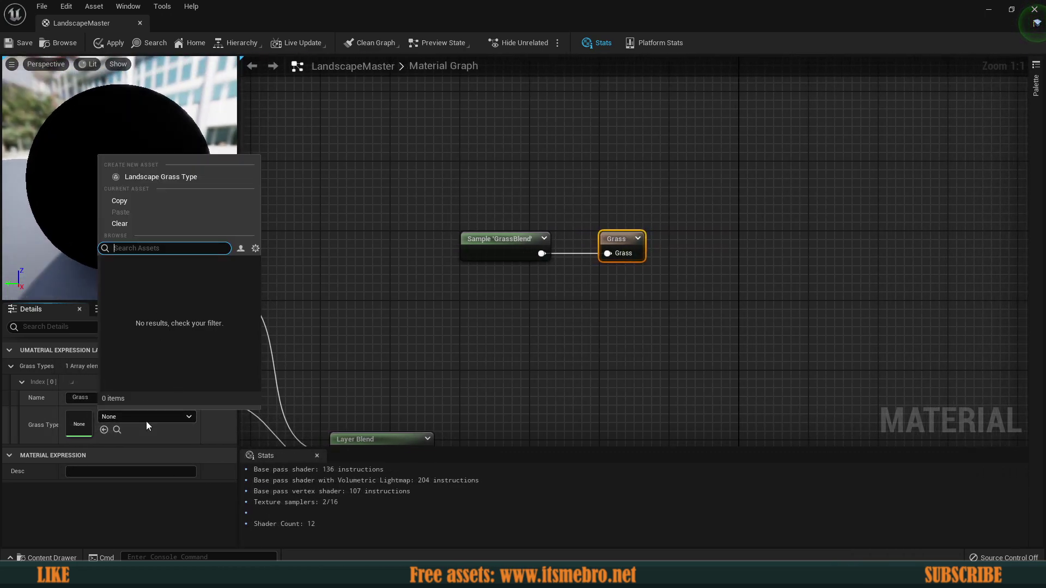
left_click(146, 418)
Dock the LandscapeMaster editor beside the level and create a Landscape Grass Type asset named GrassType1 in the Content folder.
left_click_drag(66, 24, 187, 24)
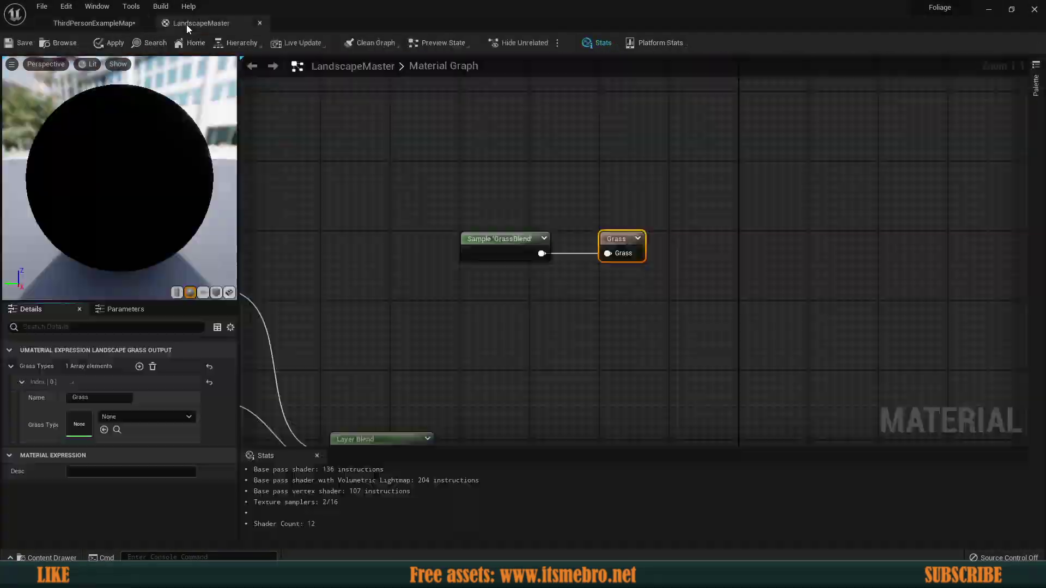
left_click(93, 23)
left_click(42, 558)
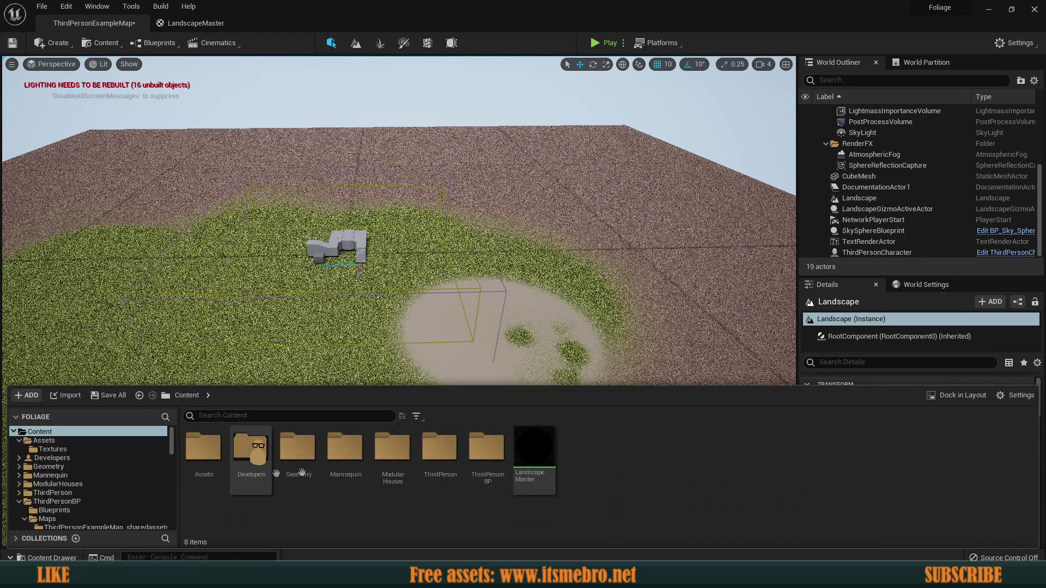
right_click(620, 500)
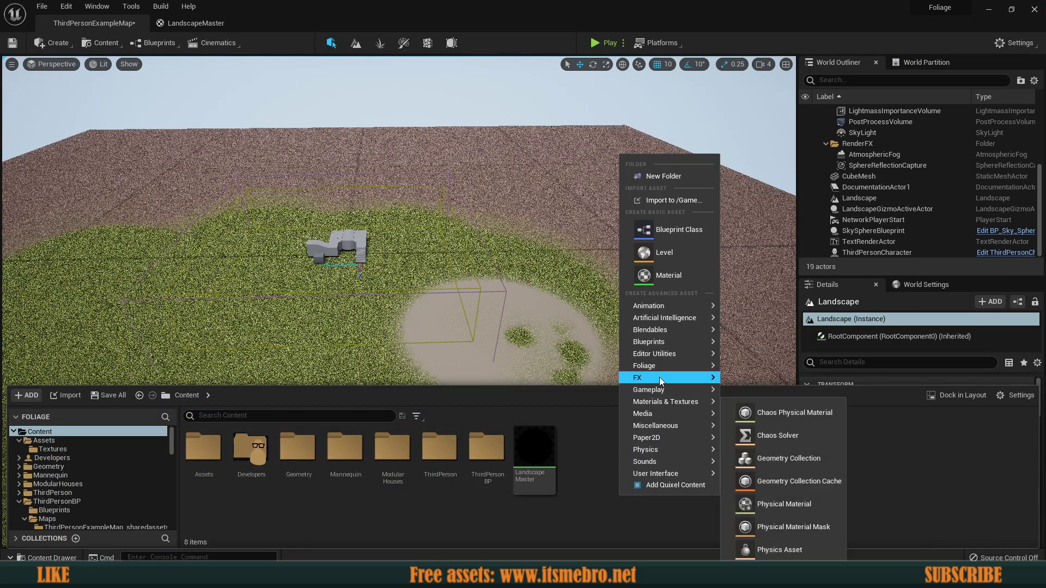
mouse_move(665, 374)
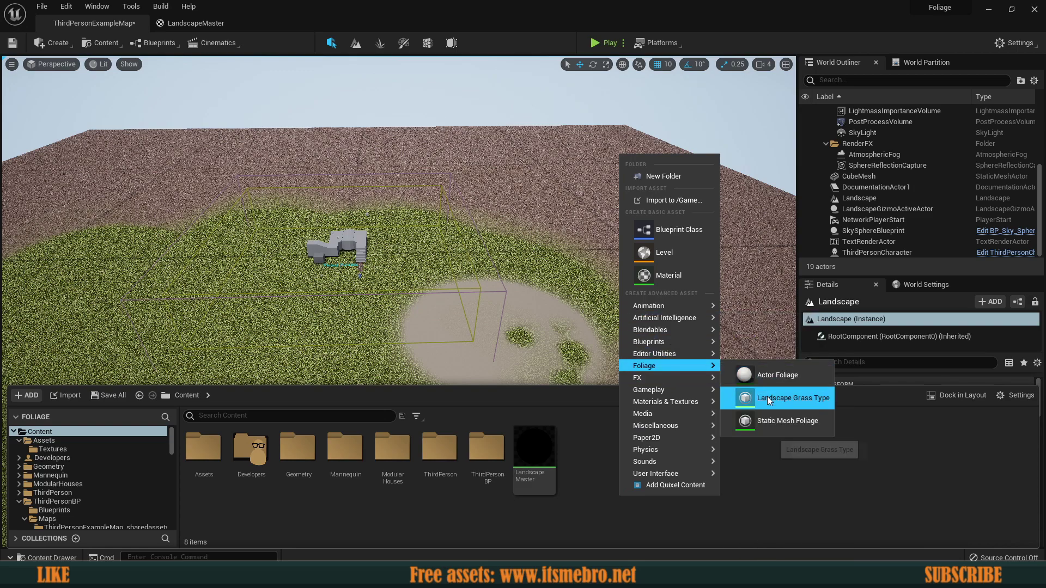
left_click(802, 401)
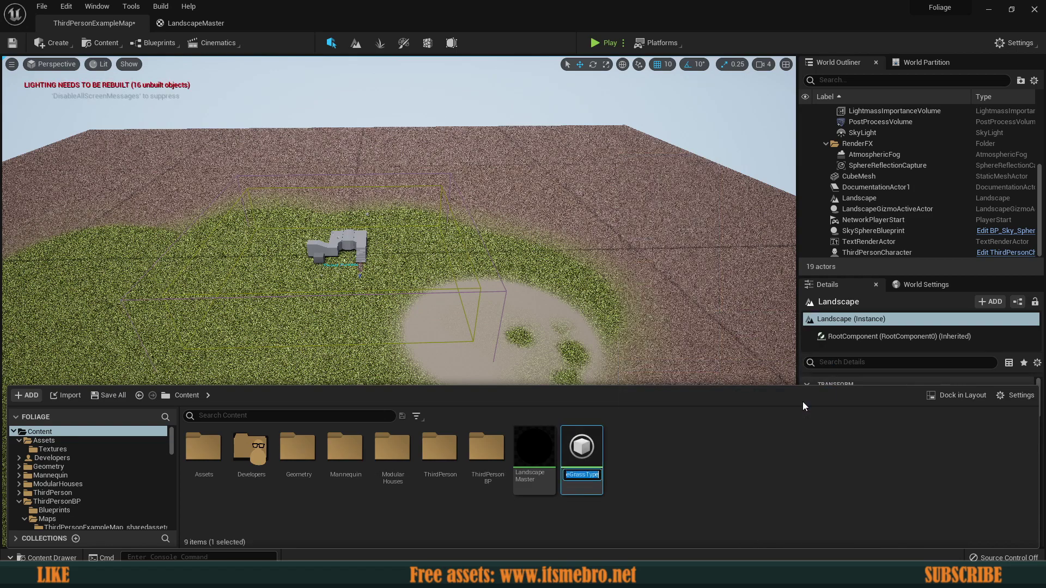
type("Gr")
type("assType1")
key("Return")
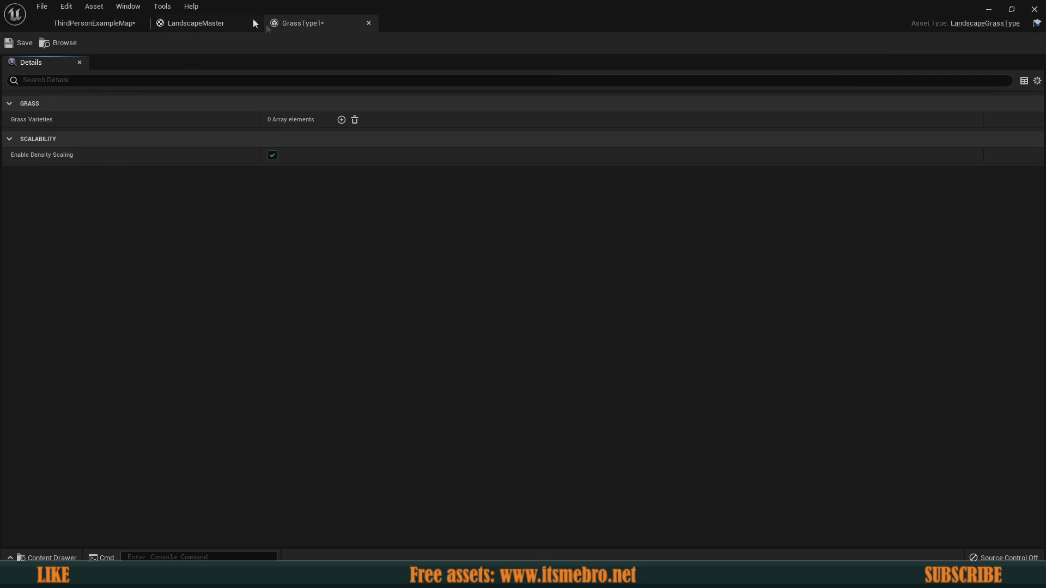
Add a grass variety to GrassType1 and assign the Grass1 static mesh as its grass mesh.
left_click(342, 119)
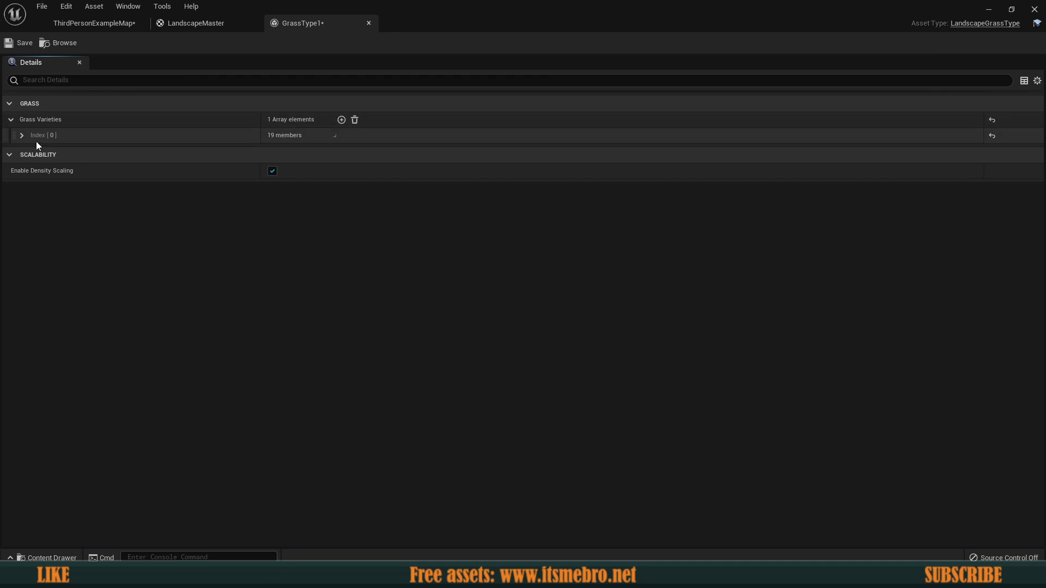
left_click(22, 135)
left_click(329, 155)
type("grass1")
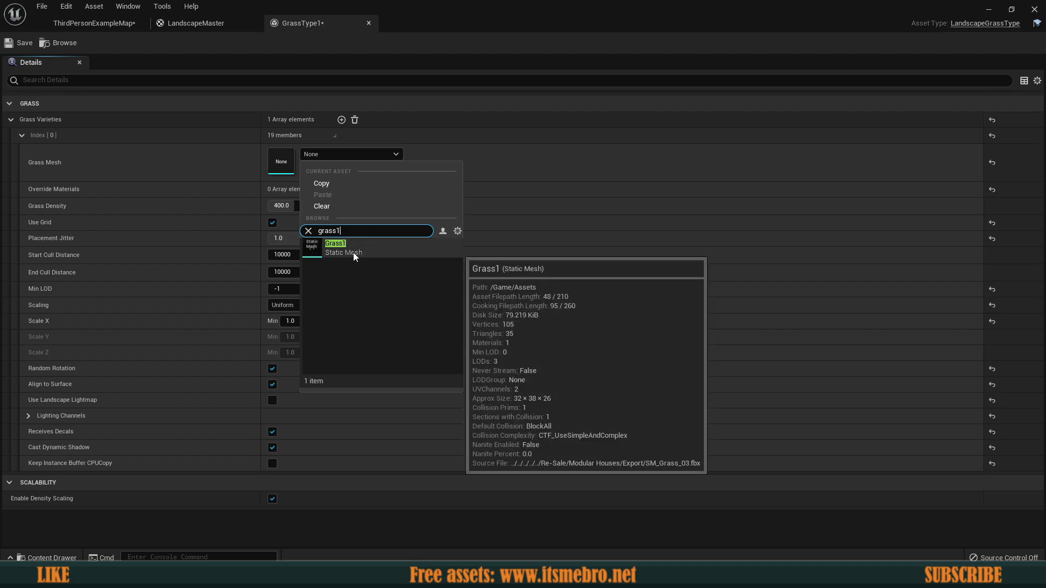
left_click(336, 250)
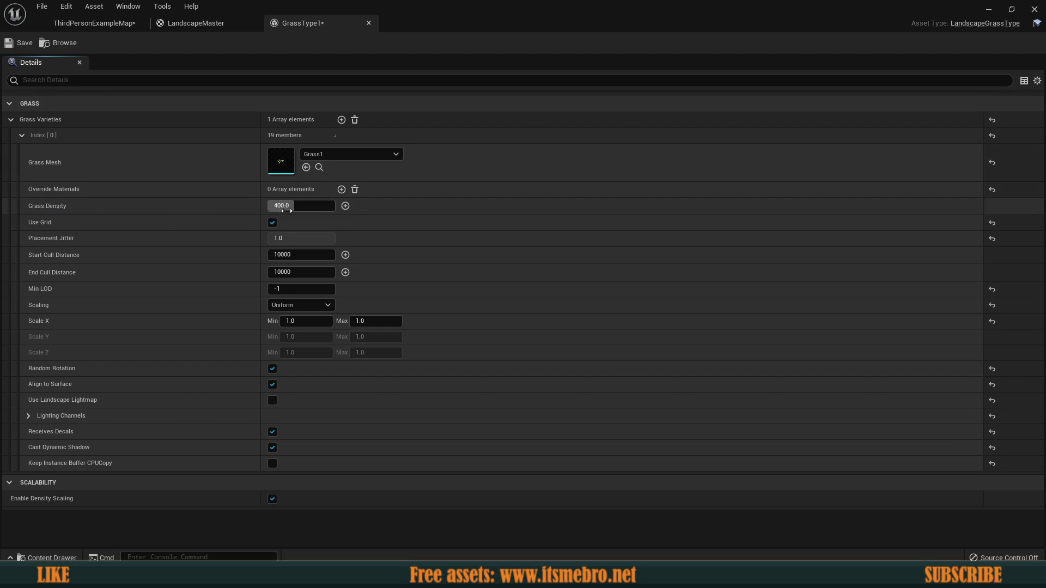
Set the grass variety's density to 88, start cull distance to 2000 and end cull distance to 4000.
left_click_drag(286, 211, 273, 210)
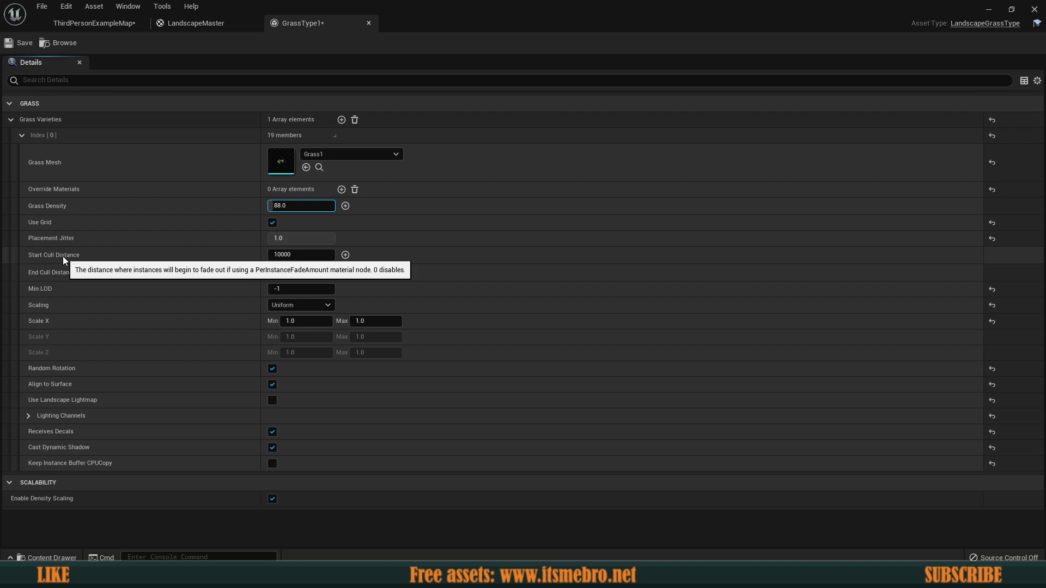
left_click(308, 252)
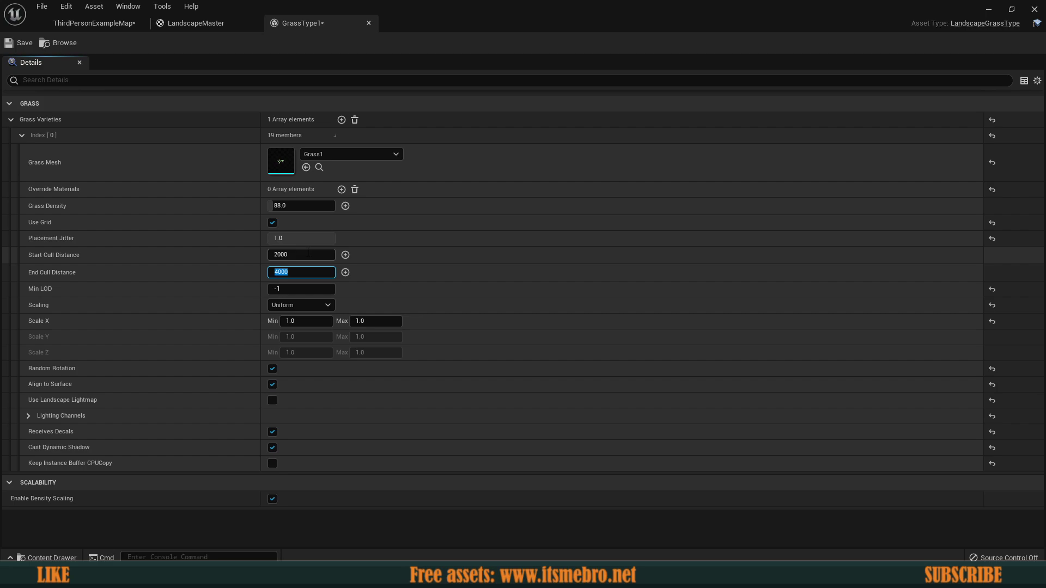
left_click(240, 292)
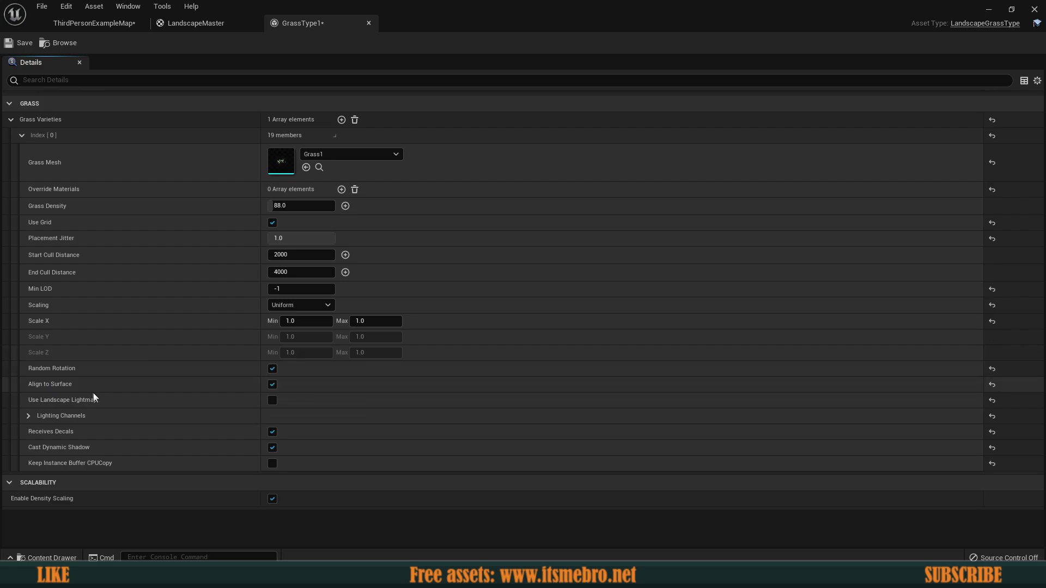
Save GrassType1, assign it as the grass type of LandscapeMaster's Grass output node, and save the material.
left_click(25, 44)
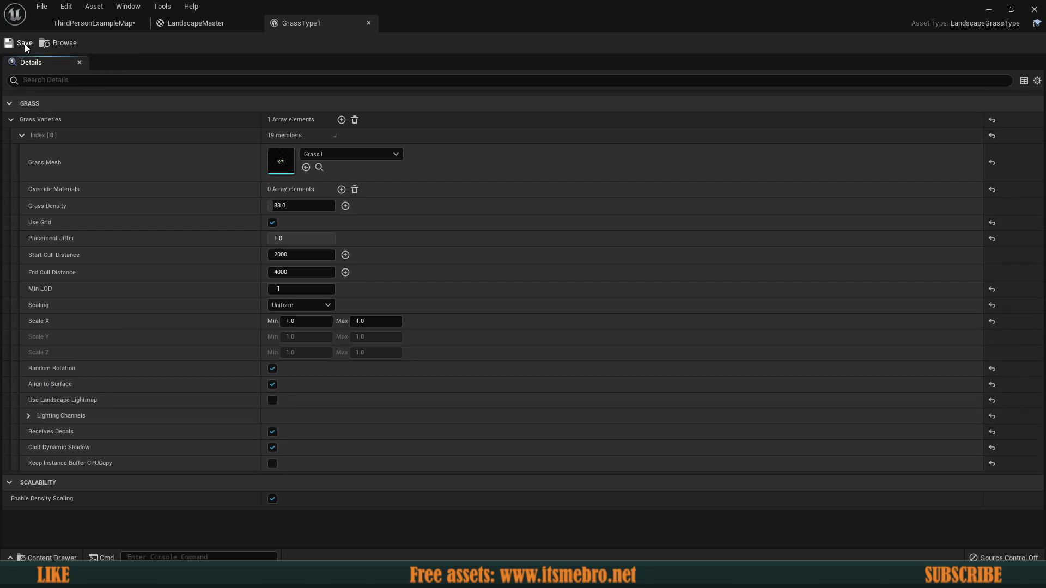
left_click(12, 119)
left_click(181, 23)
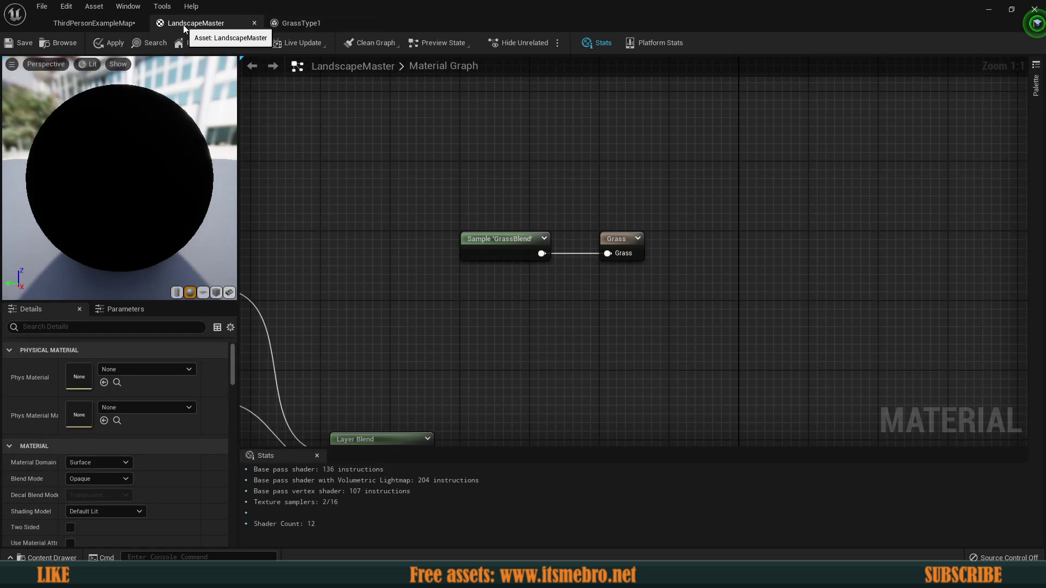
left_click(619, 243)
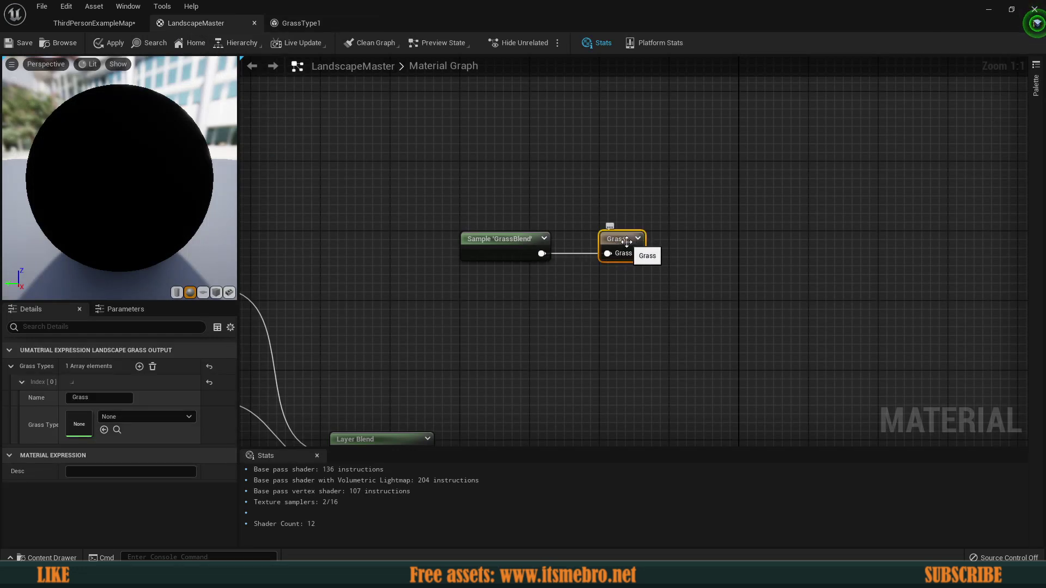
left_click(142, 416)
left_click(149, 267)
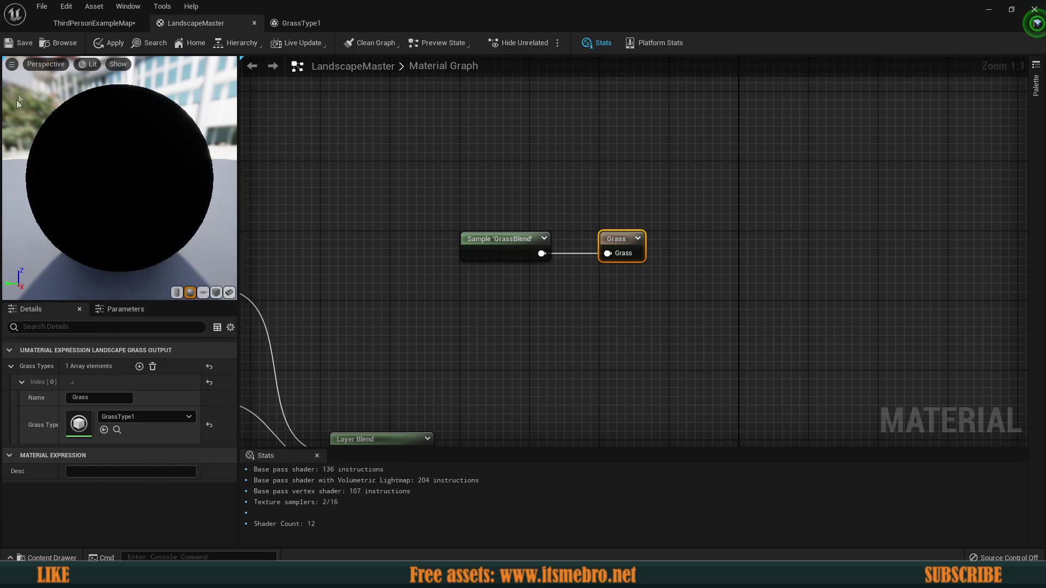
left_click(21, 43)
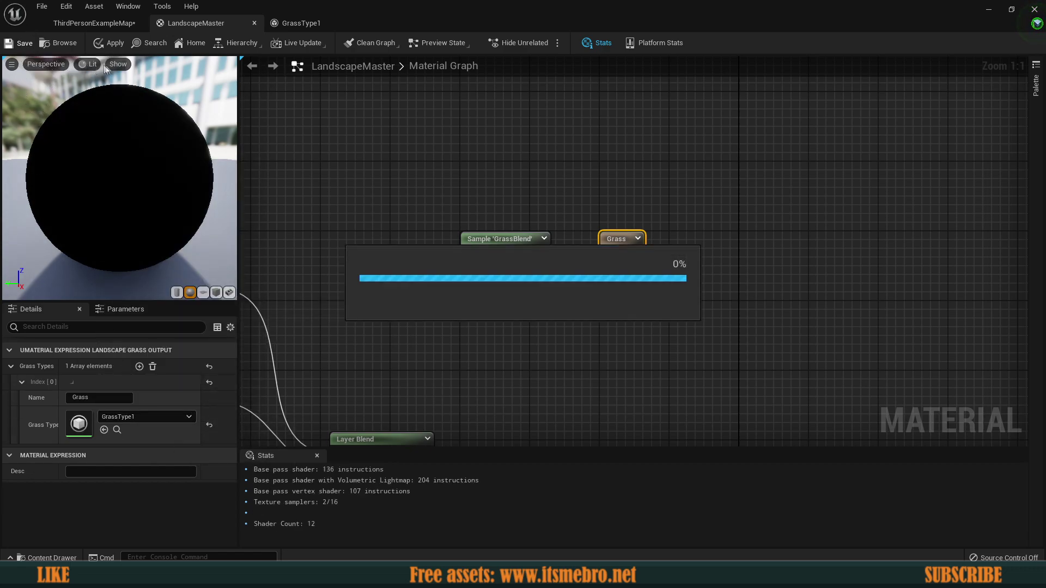
Build only the landscape grass maps in ThirdPersonExampleMap and look closely at the painted grass area.
left_click(100, 24)
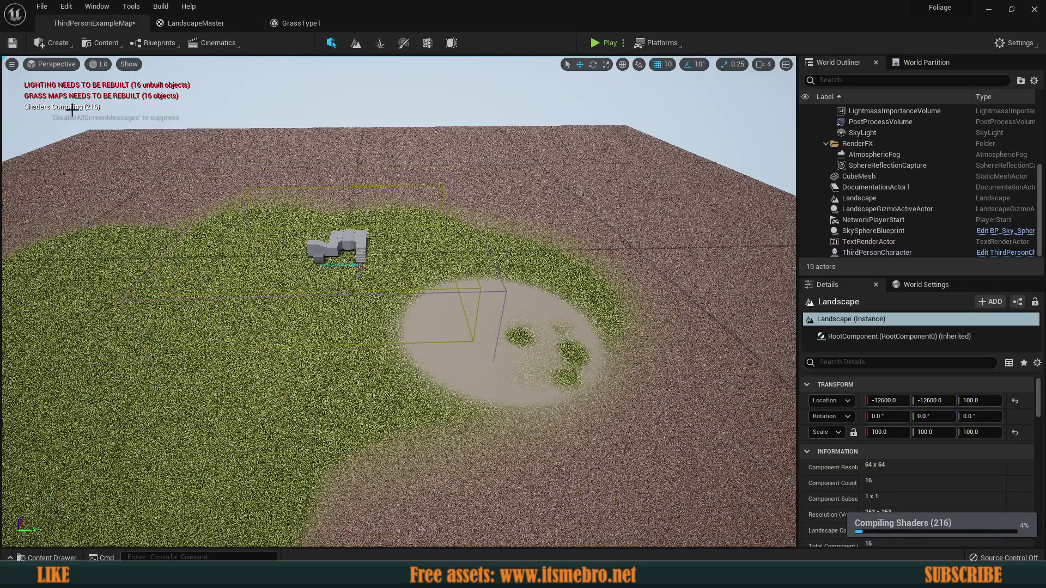
right_click_drag(276, 177, 190, 180)
right_click_drag(87, 119, 115, 88)
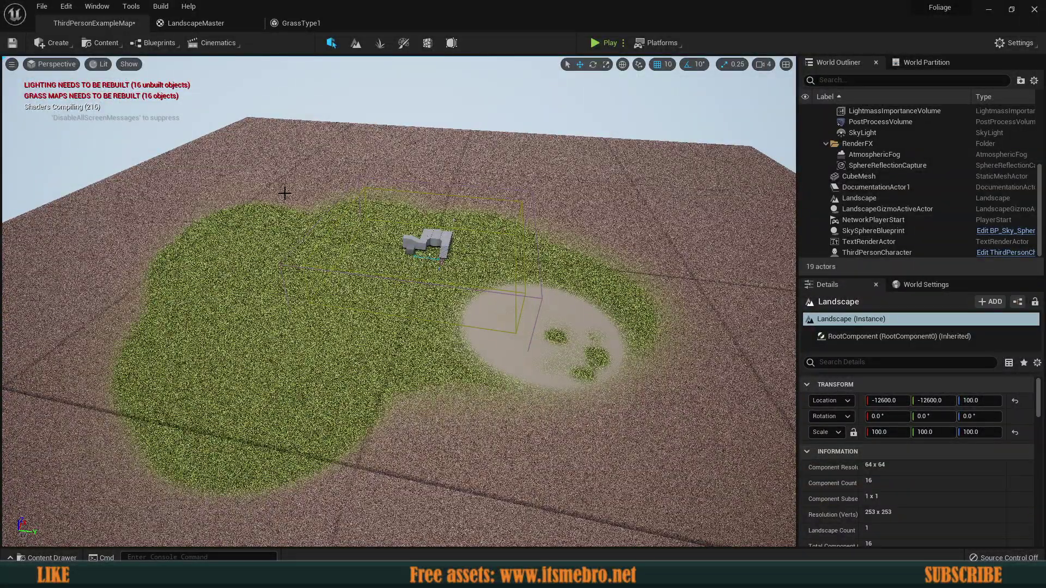
right_click_drag(362, 404, 381, 413)
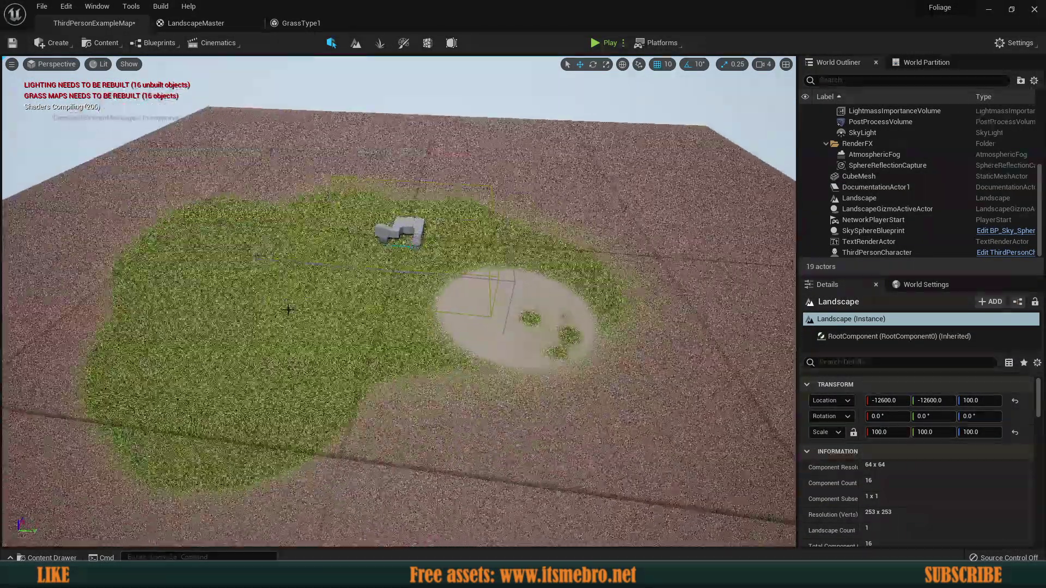
left_click(161, 8)
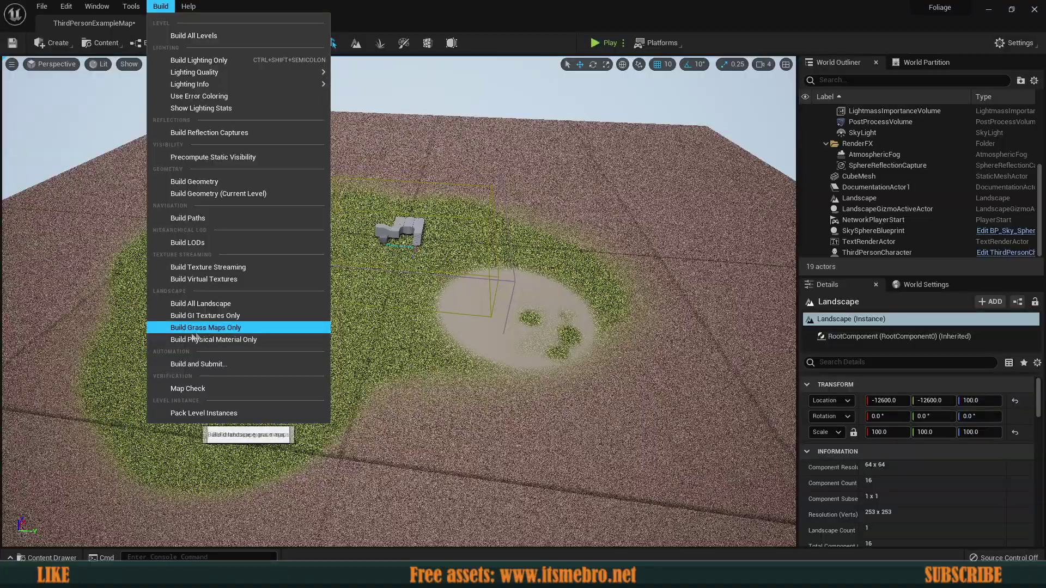
left_click(216, 327)
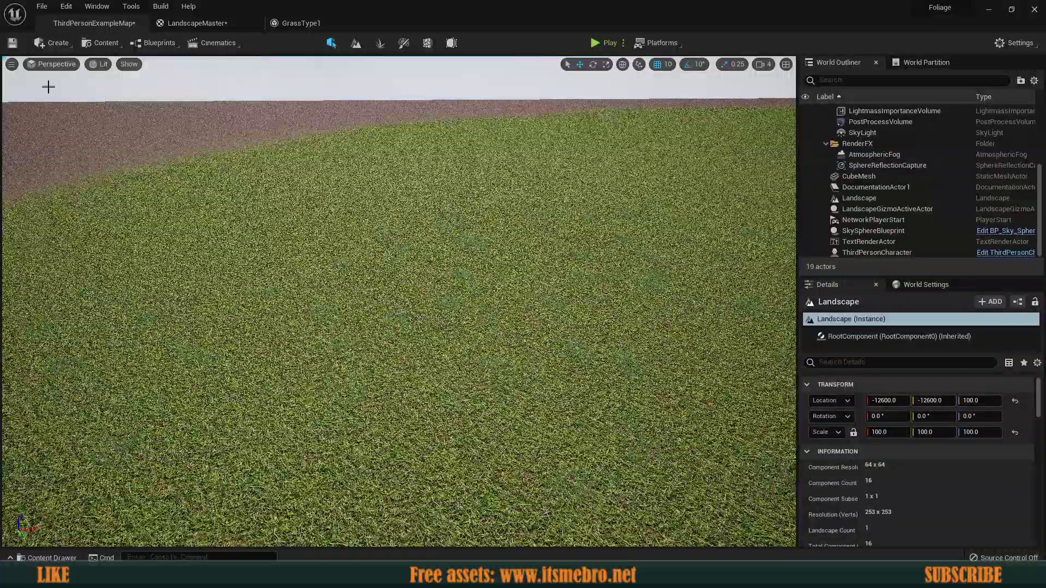
right_click_drag(127, 159, 291, 114)
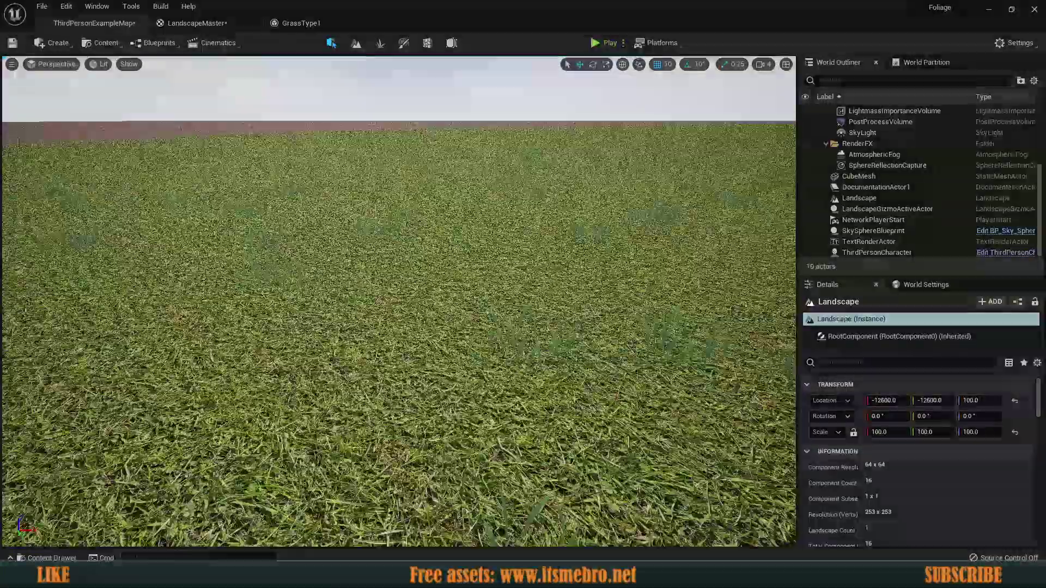
Set the GrassType1 variety's grass density to 504, save the asset and return to the level.
left_click(301, 23)
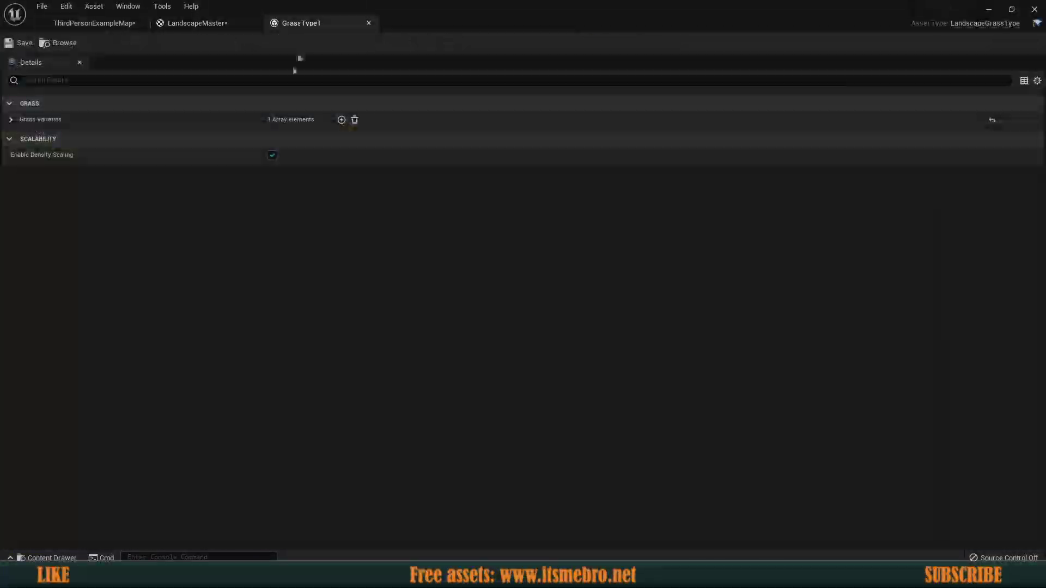
left_click(11, 119)
left_click_drag(275, 206, 294, 206)
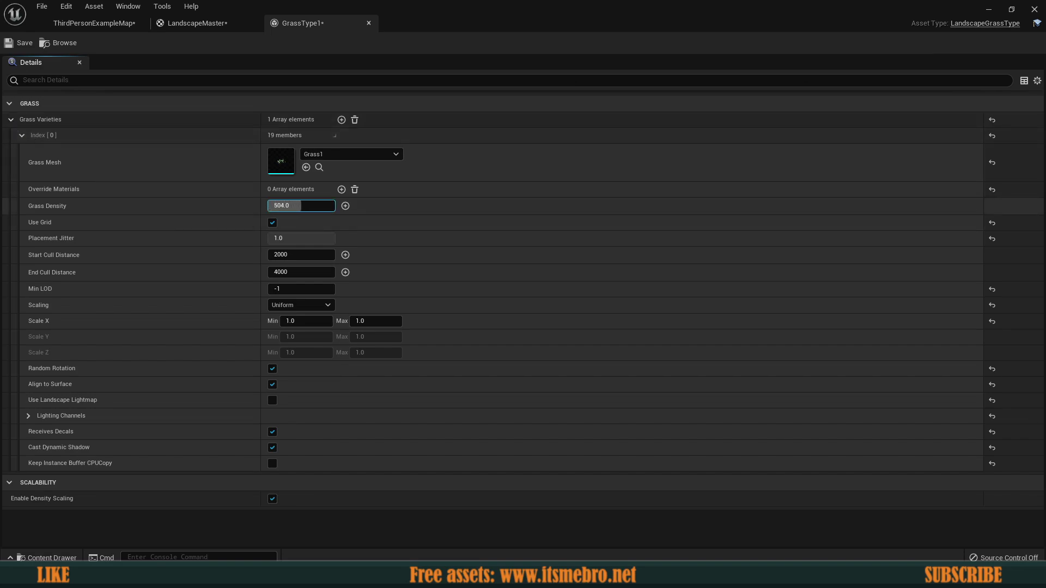
left_click(21, 43)
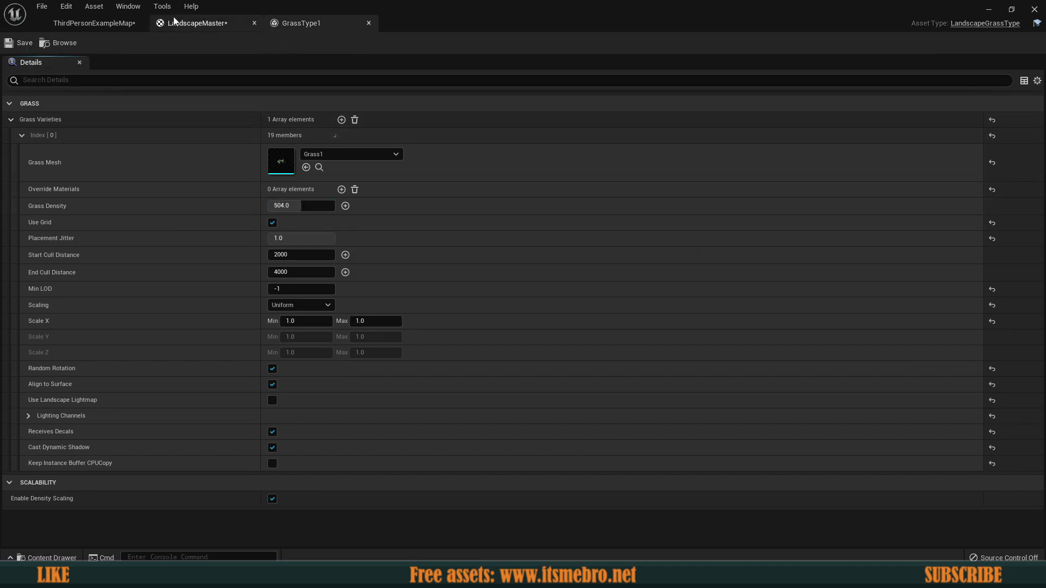
left_click(192, 27)
left_click(90, 22)
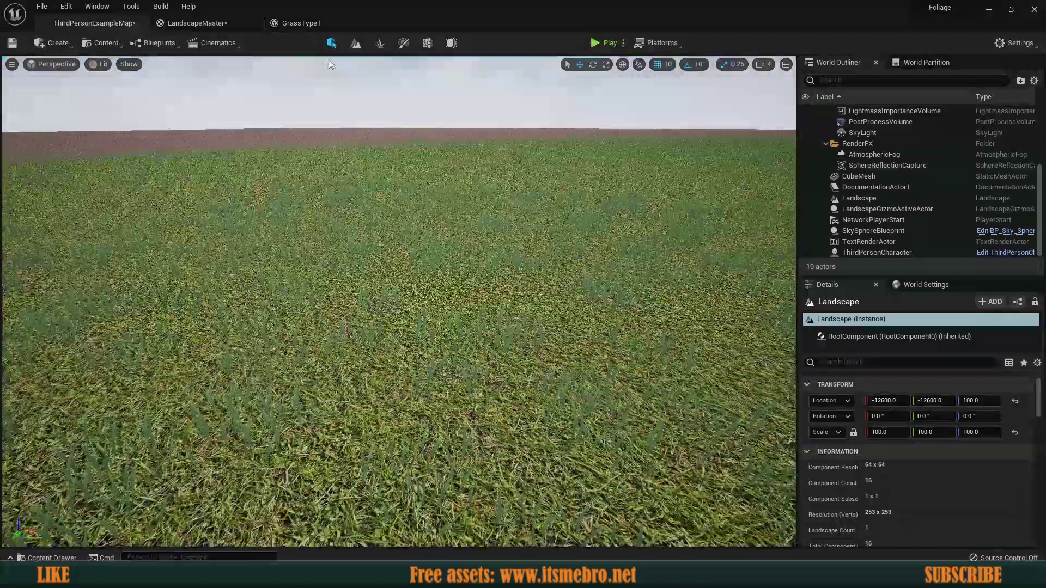
Float a narrower GrassType1 editor window over the level viewport and set its grass density to 1000.
left_click(300, 23)
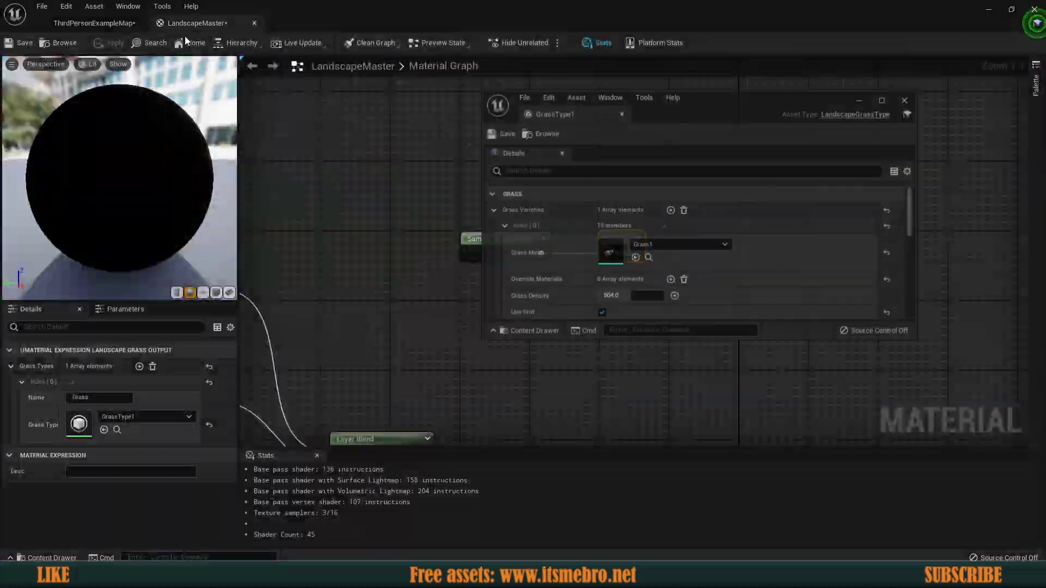
left_click(91, 23)
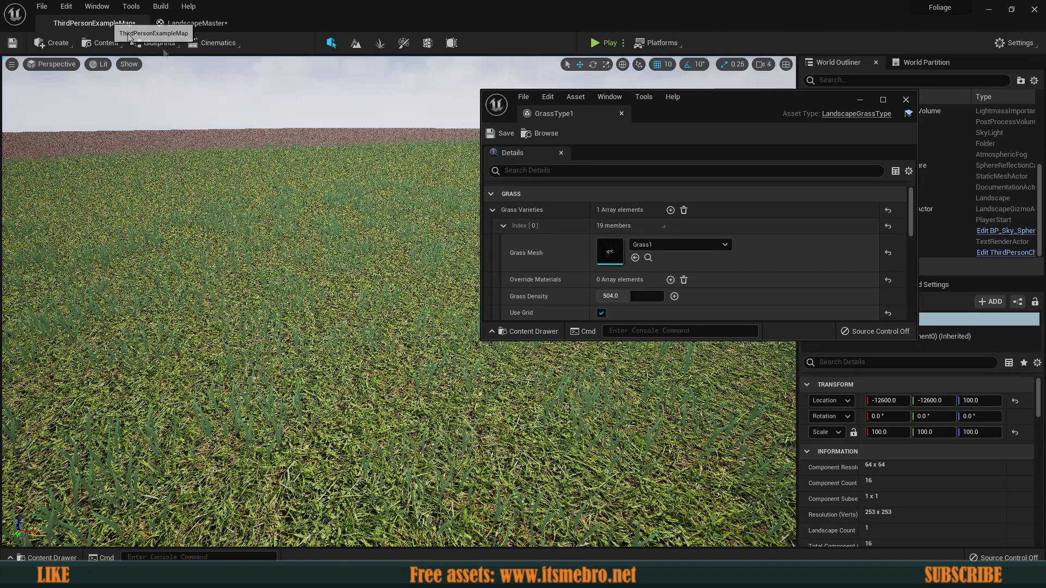
left_click_drag(480, 175, 649, 175)
scroll(735, 230, "down", 1)
scroll(735, 230, "down", 1)
left_click_drag(754, 244, 761, 243)
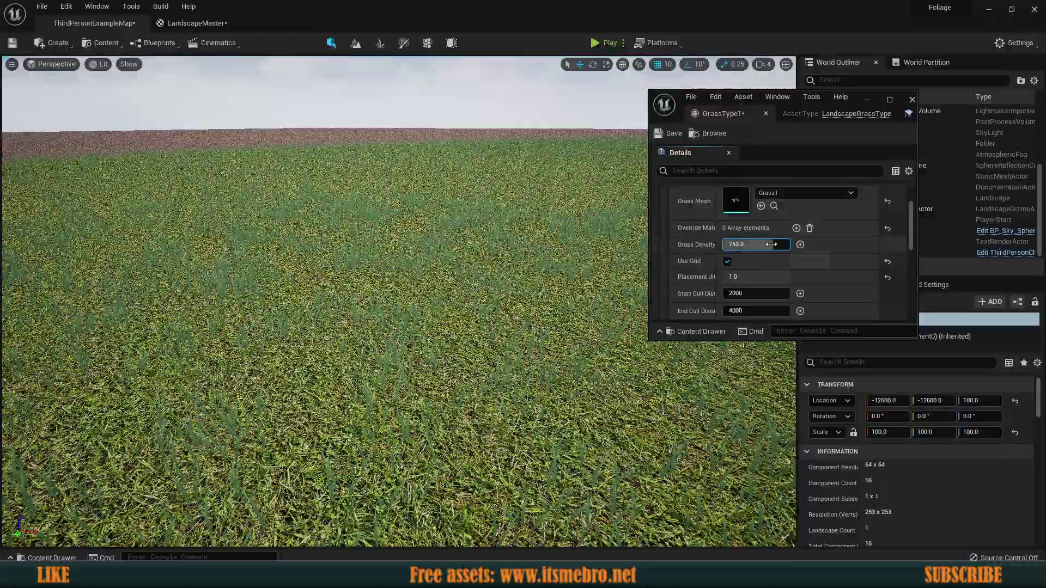
key("Return")
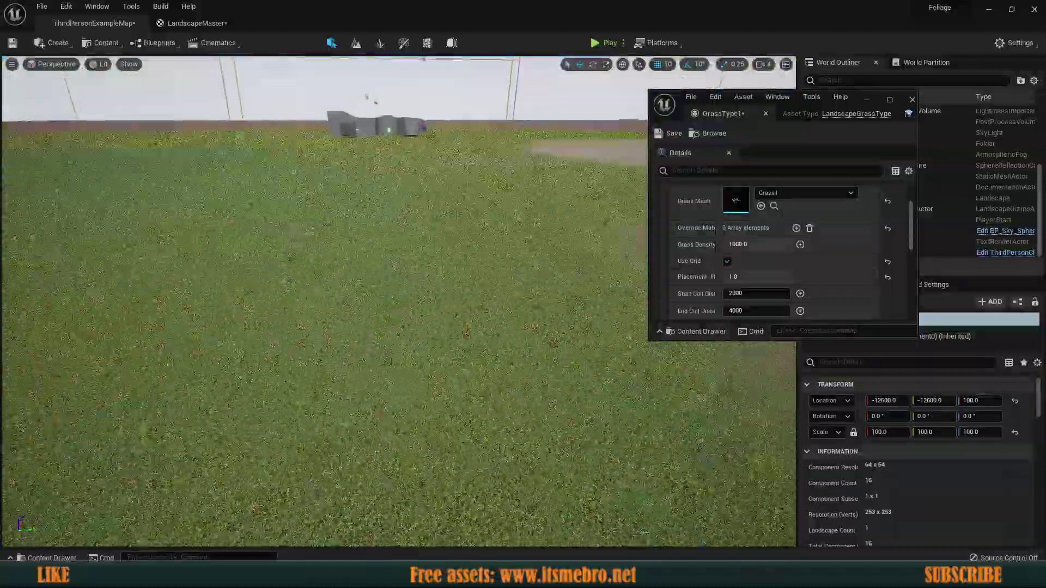
Examine the grass from above, and play the level, running and jumping the character across the grass area before stopping.
right_click_drag(398, 299, 240, 225)
key("s")
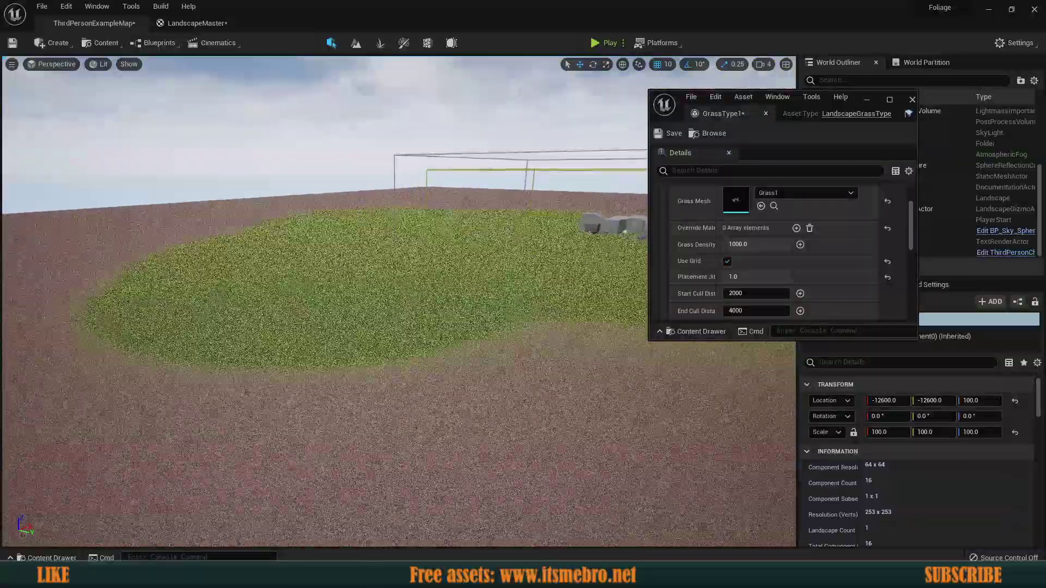
left_click(596, 42)
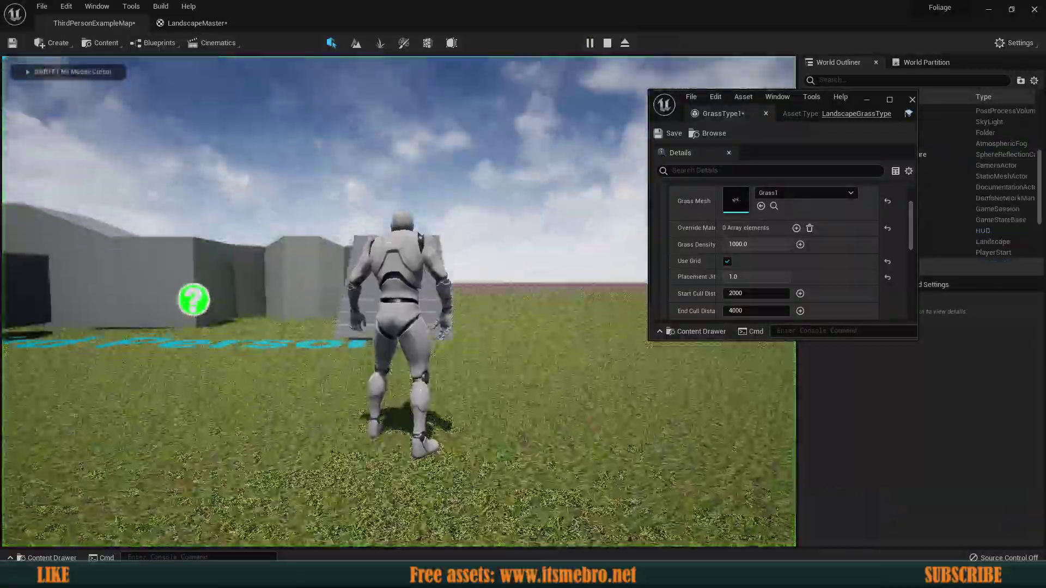
key("w")
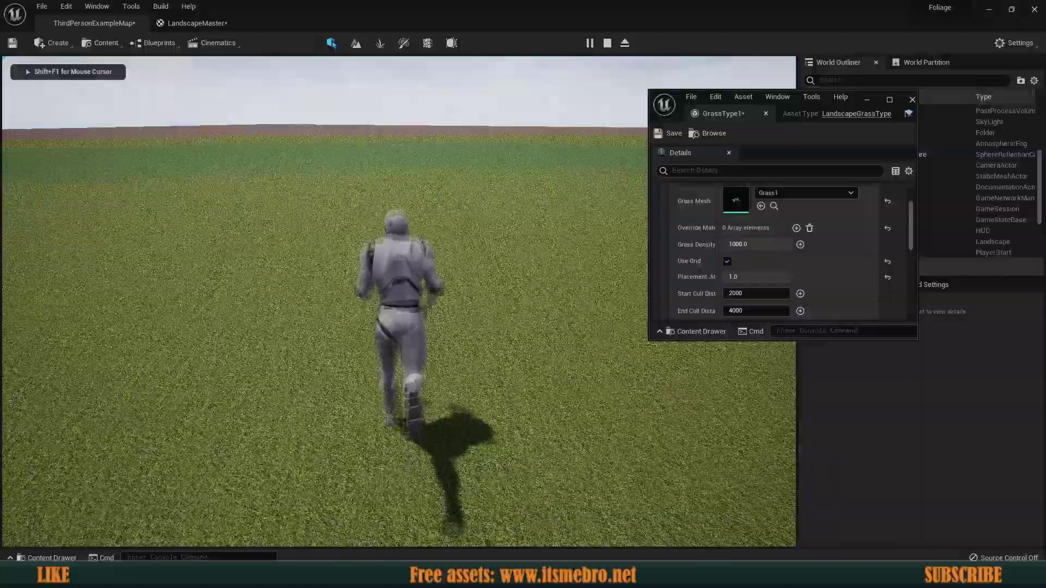
key("w")
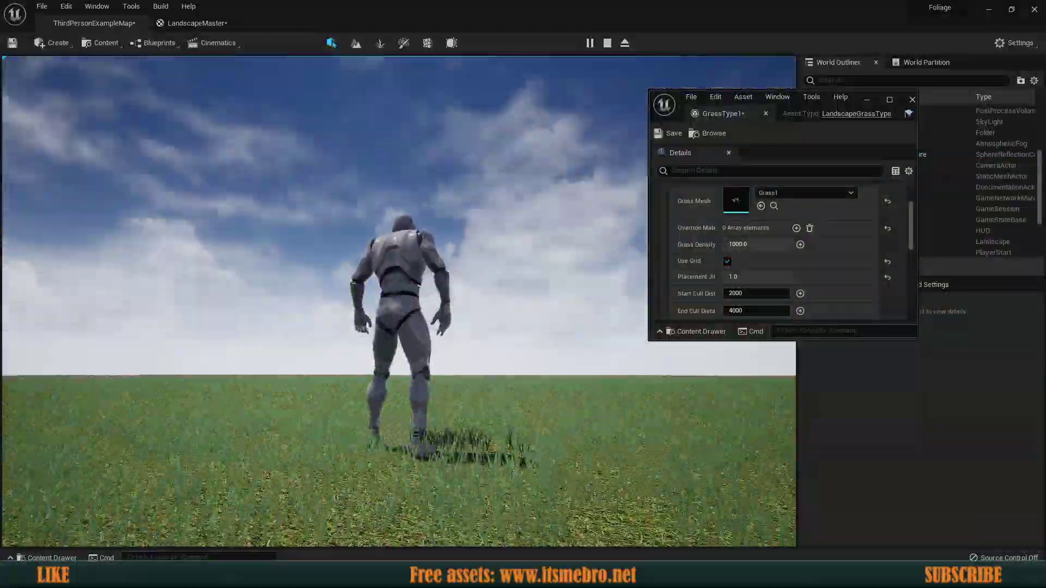
key("d")
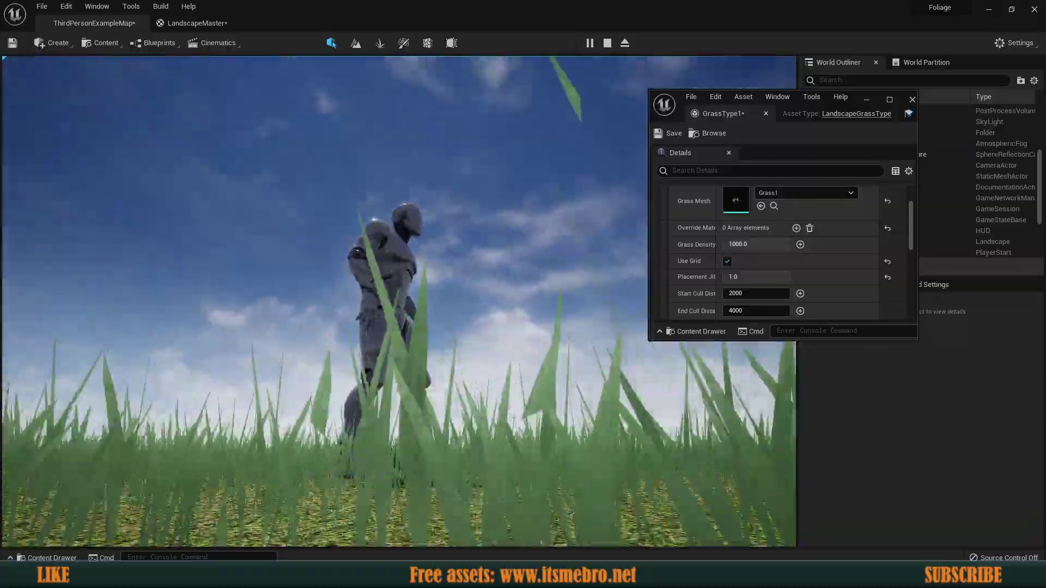
key("w")
key("space")
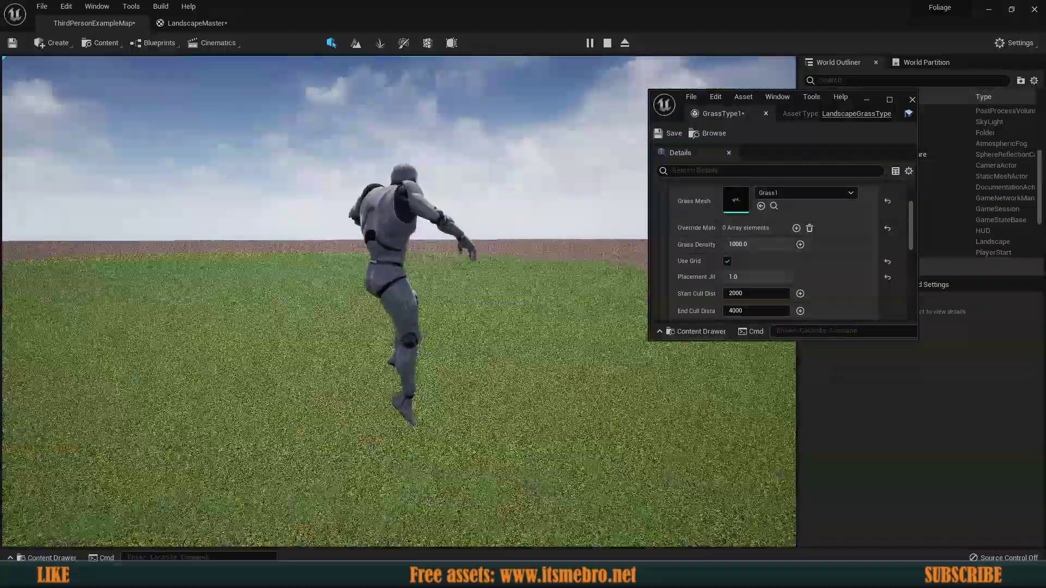
key("Escape")
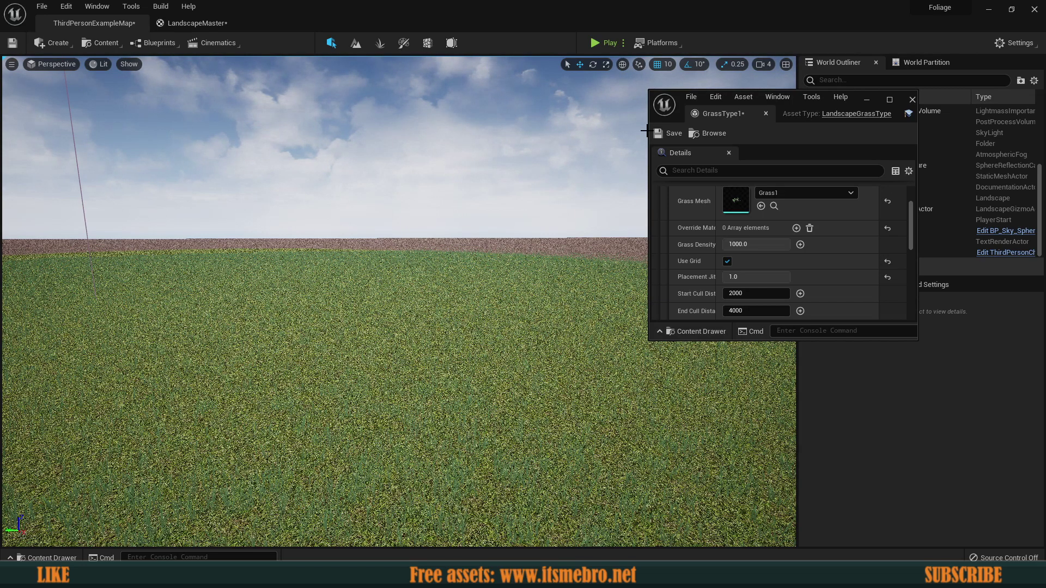
Review the GrassBlend layer sample and the Grass output node in LandscapeMaster, and close the GrassType1 editor.
left_click(191, 22)
left_click(504, 251)
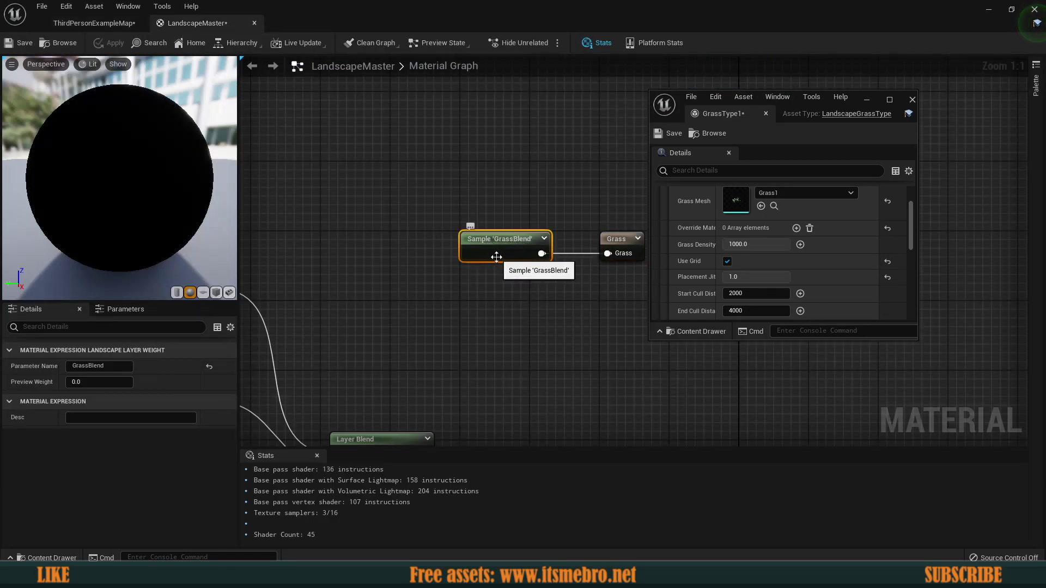
left_click(514, 286)
right_click_drag(514, 285, 483, 280)
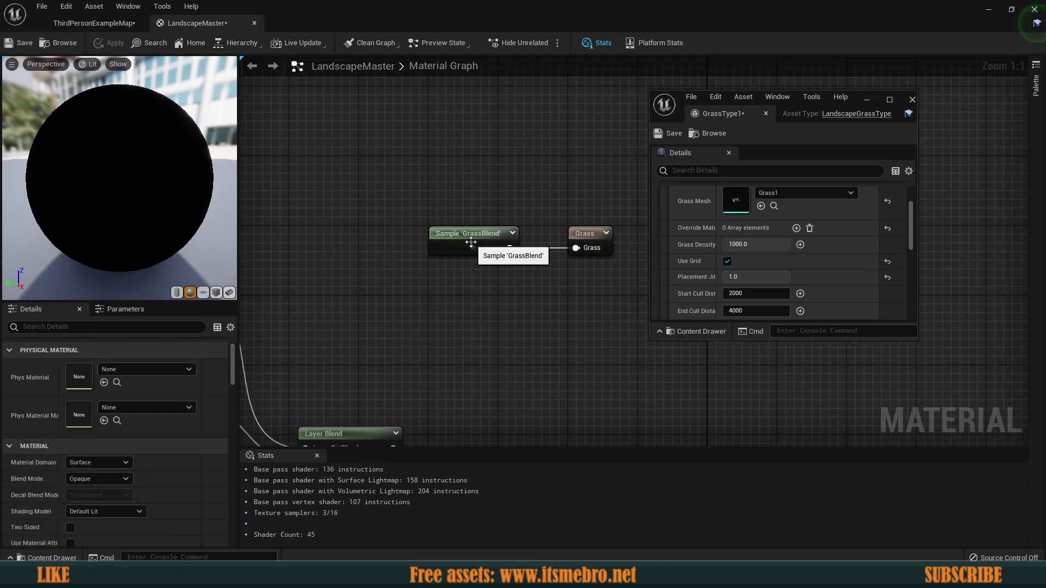
left_click(471, 242)
left_click(579, 232)
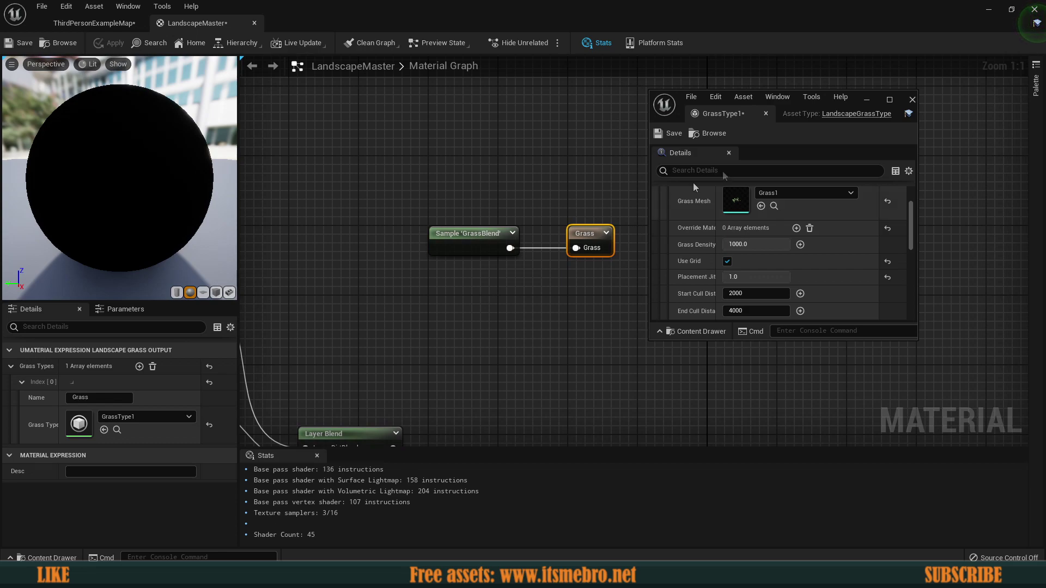
left_click(912, 99)
Examine the texture samples in LandscapeMaster's graph and how they feed the Layer Blend node's layers.
scroll(616, 261, "down", 4)
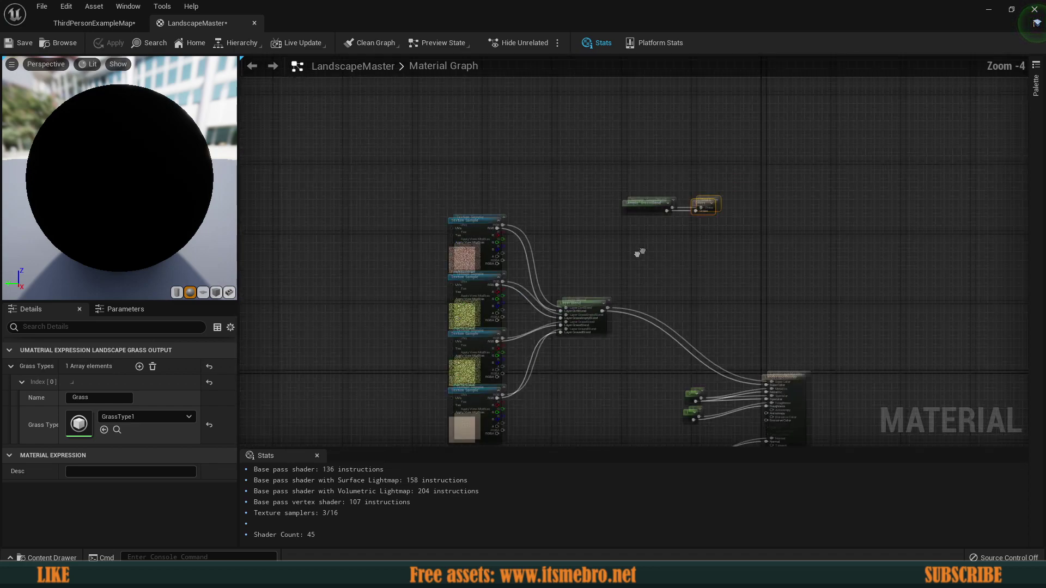
scroll(505, 296, "up", 4)
right_click_drag(521, 151, 522, 134)
right_click_drag(511, 187, 432, 182)
left_click(408, 194)
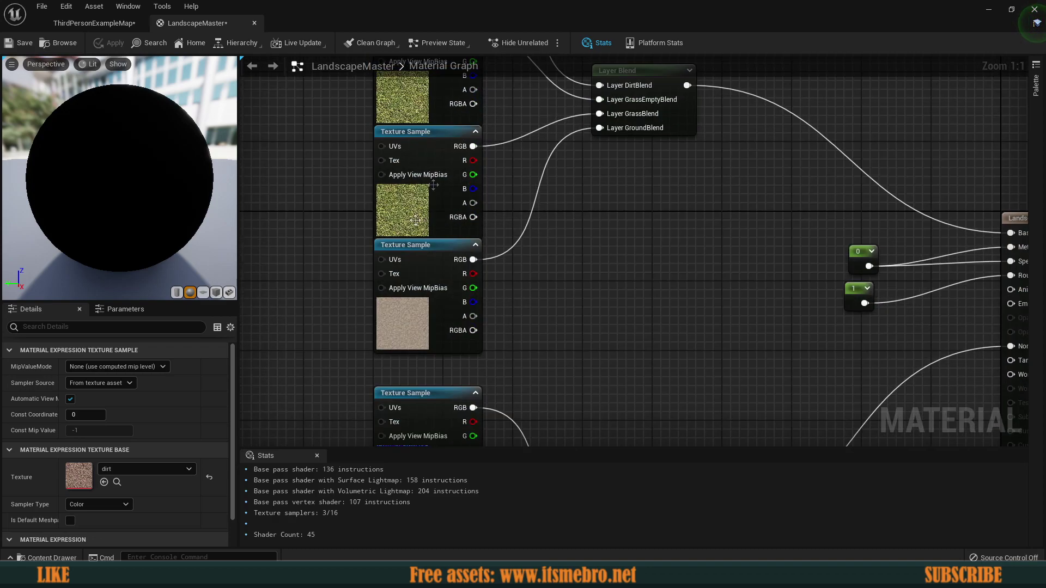
left_click(416, 312)
right_click_drag(699, 249, 587, 380)
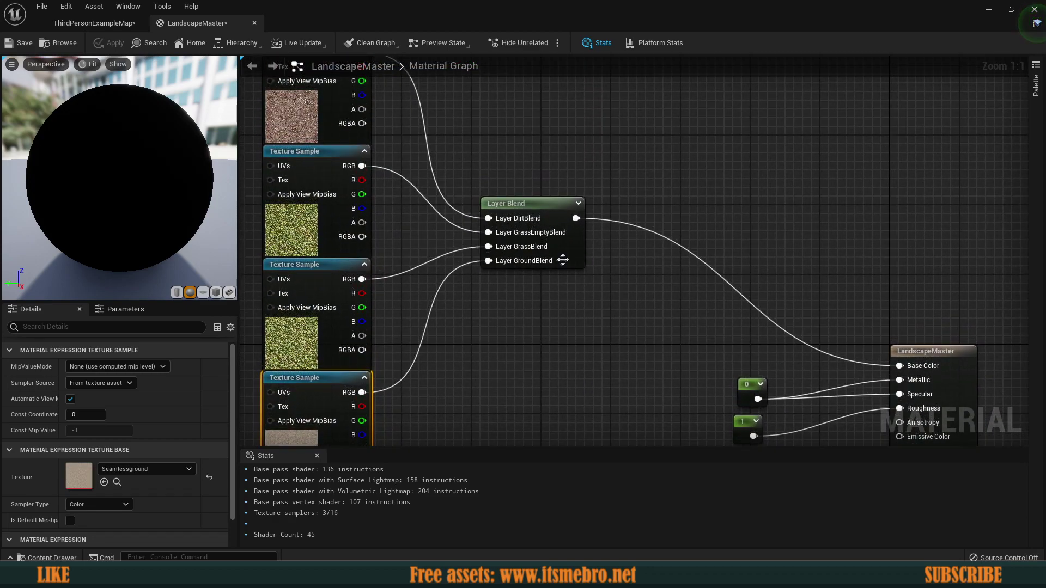
left_click(574, 257)
right_click_drag(621, 223, 521, 350)
right_click_drag(607, 268, 552, 316)
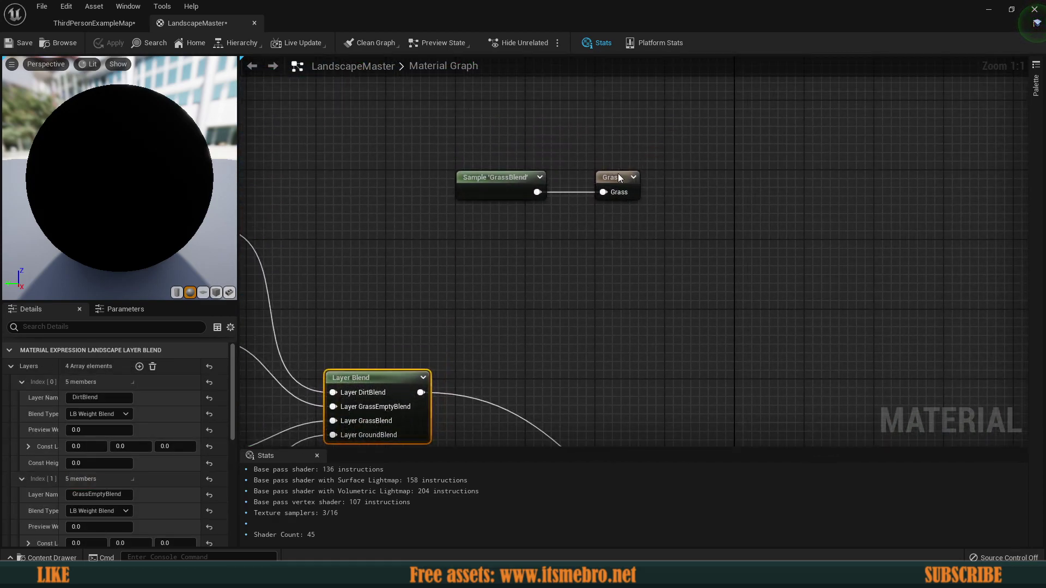
Add a second grass type entry to the Grass output node and expand its settings.
left_click(619, 177)
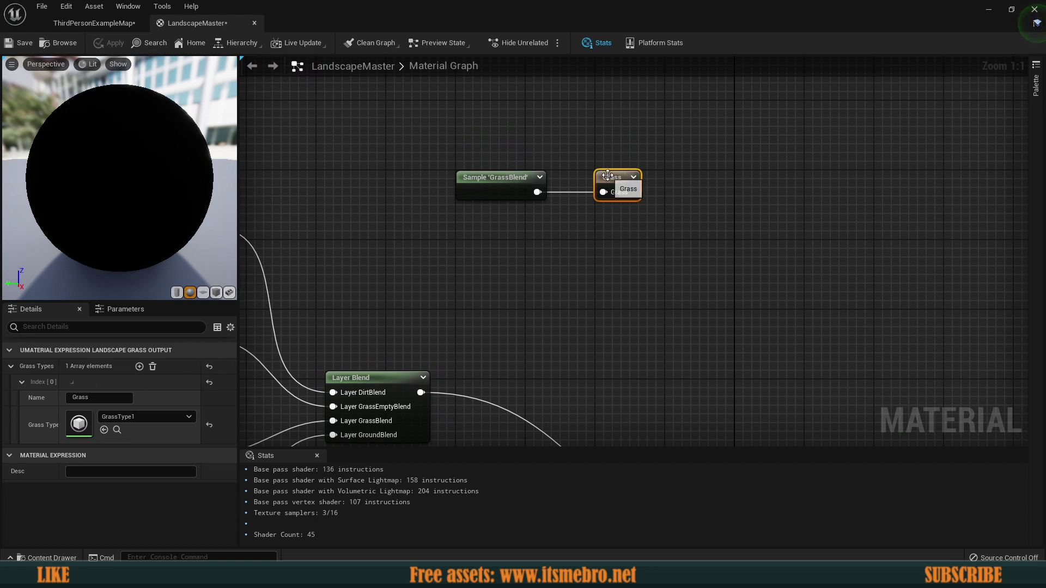
left_click(139, 367)
left_click(23, 446)
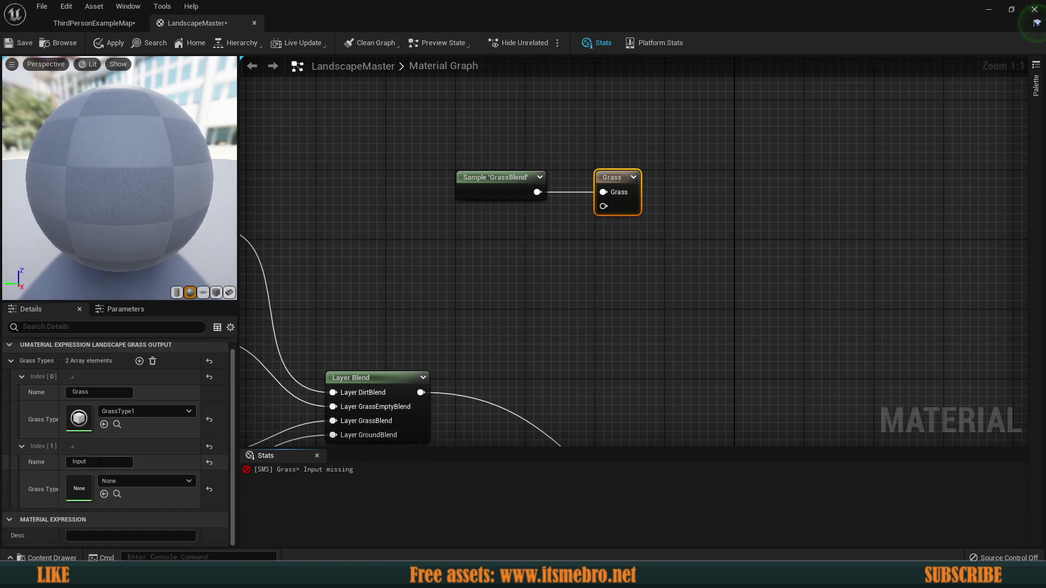
Name the second grass type entry Ground and add a landscape layer sample node named GroundBlend below the GrassBlend sample.
type("Ground")
key("Return")
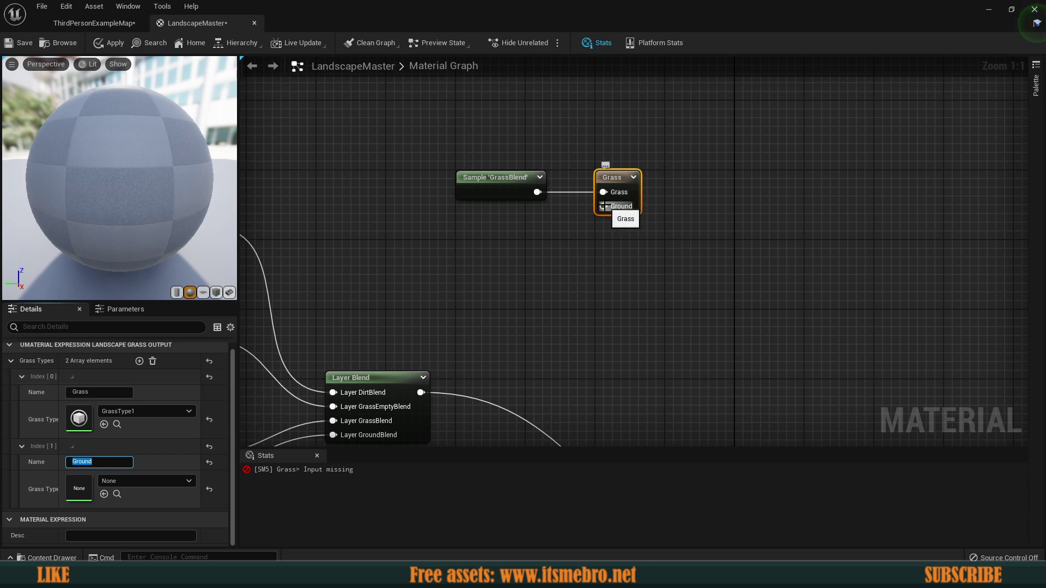
left_click(482, 218)
right_click(482, 218)
type("land")
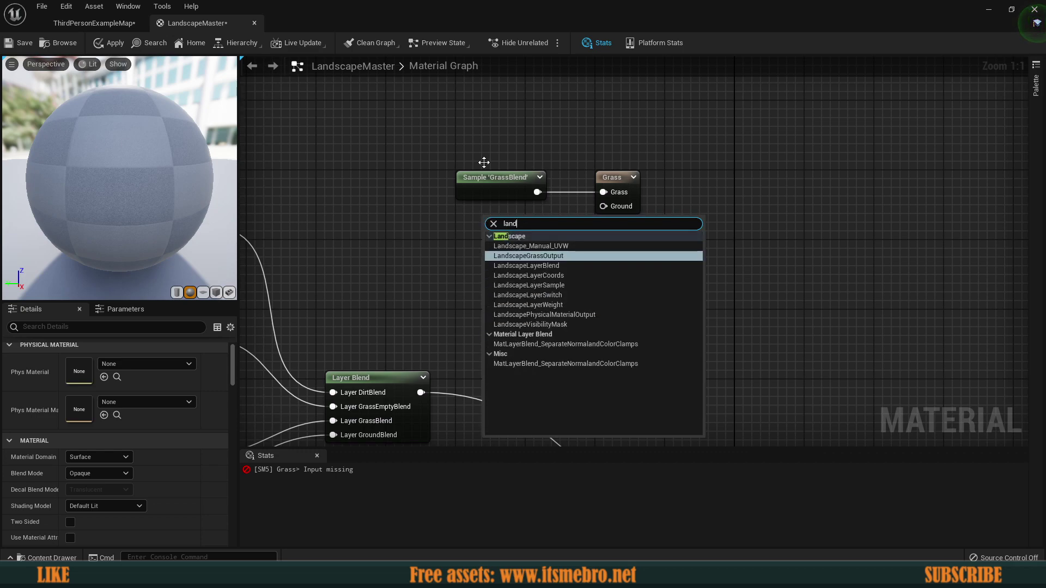
left_click(560, 285)
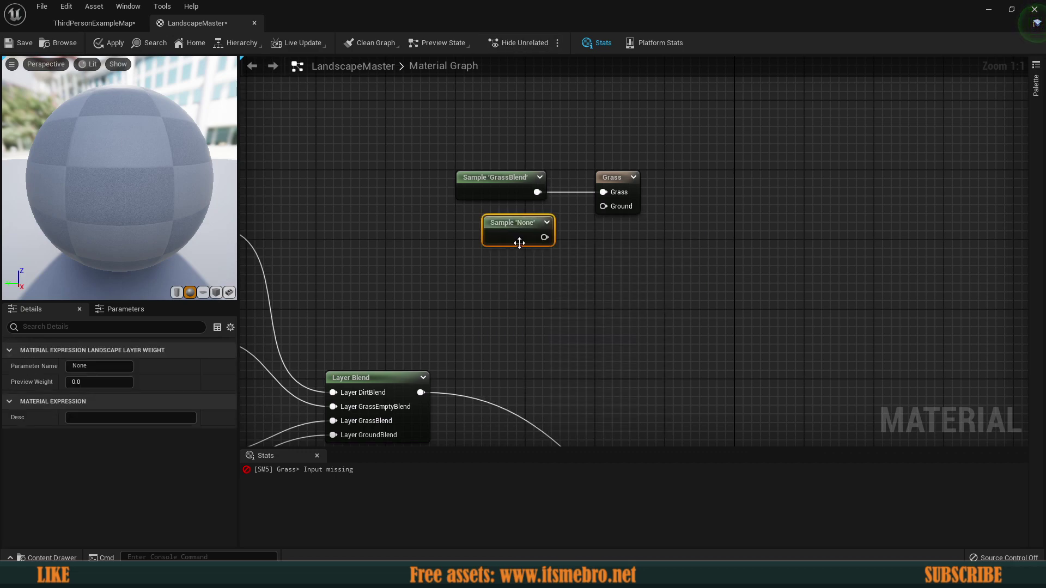
left_click_drag(497, 240, 489, 240)
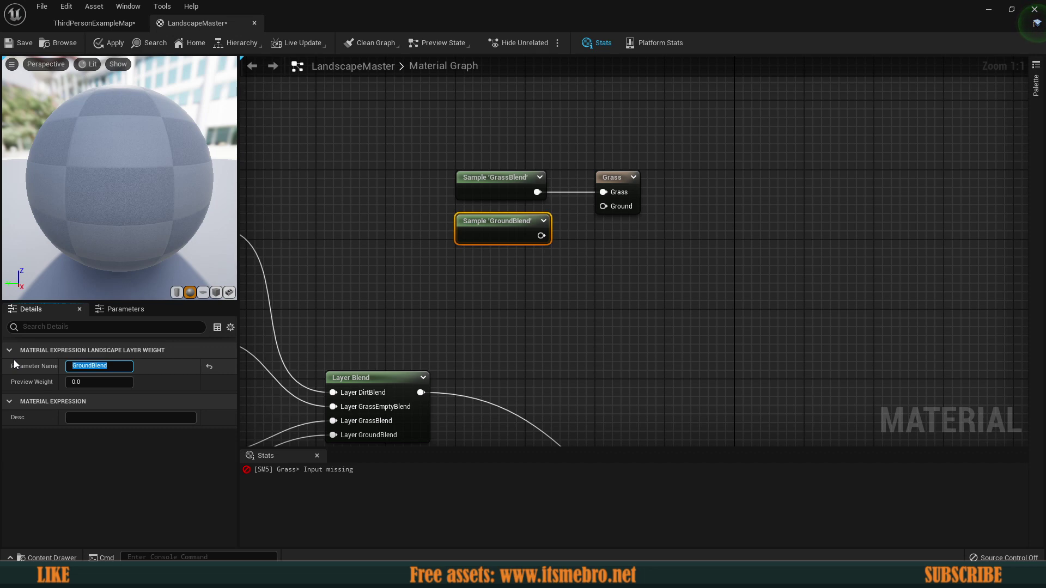
Check the layer names on the Layer Blend node and connect the GroundBlend sample to the Grass node's Ground input.
right_click_drag(479, 231, 547, 117)
left_click(444, 322)
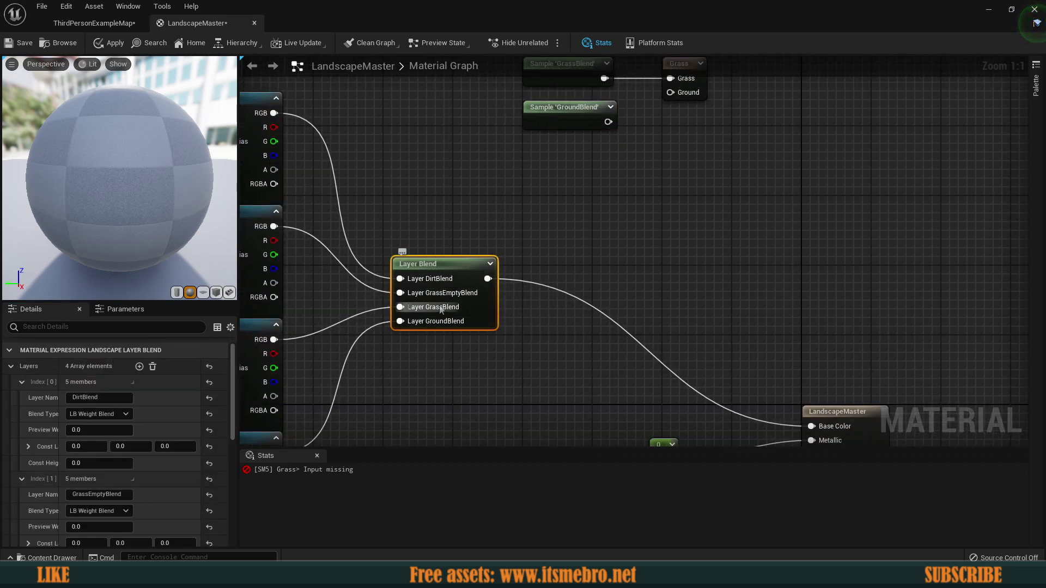
right_click_drag(444, 330, 297, 441)
left_click(430, 232)
left_click_drag(461, 232, 539, 203)
left_click_drag(415, 228, 416, 218)
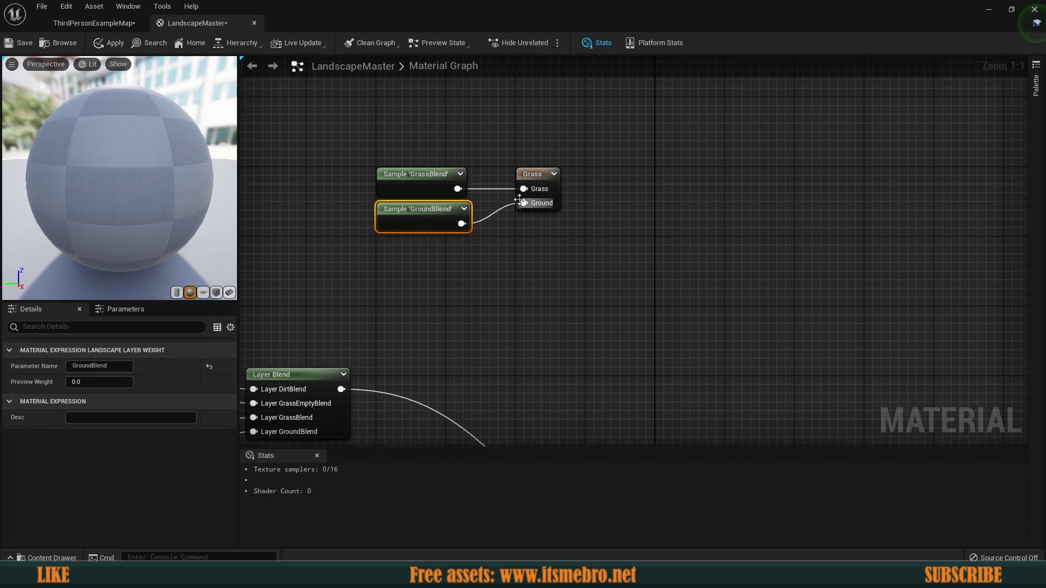
Create a Landscape Grass Type asset named GrassType2 in the level project's Content folder and open it.
left_click(538, 176)
scroll(150, 464, "down", 1)
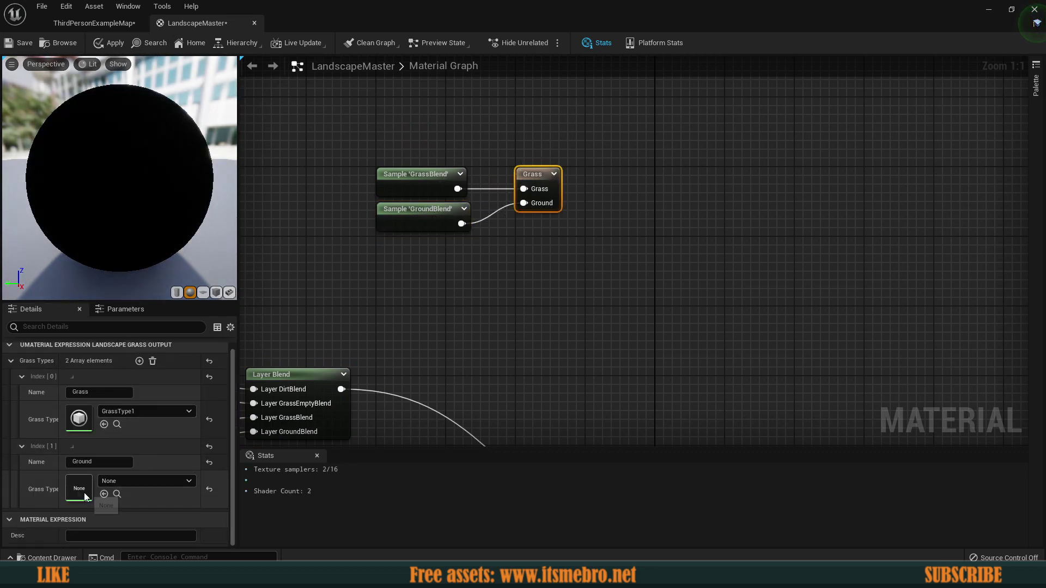
left_click(94, 23)
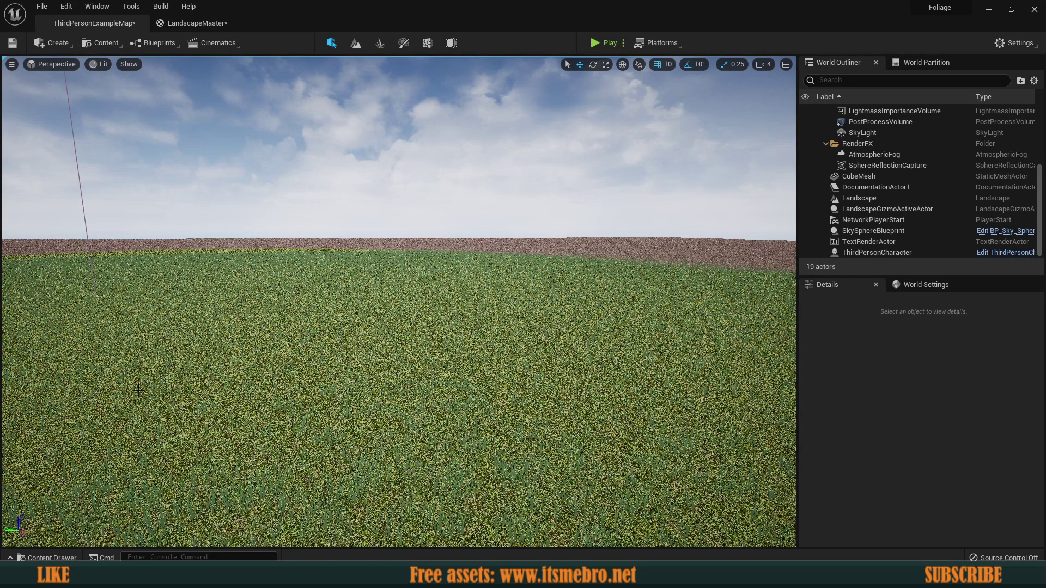
left_click(33, 557)
right_click(676, 485)
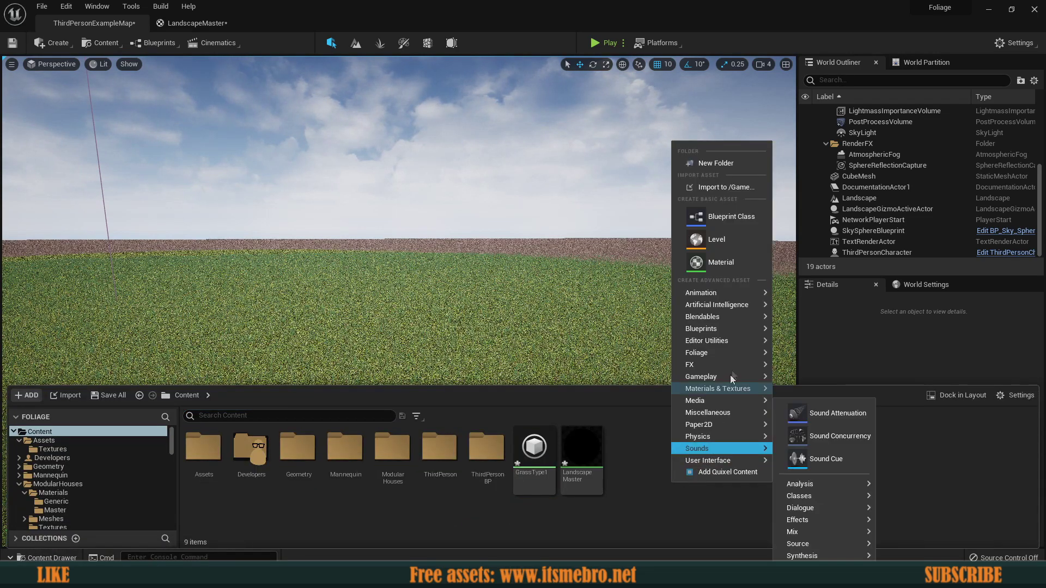
mouse_move(707, 353)
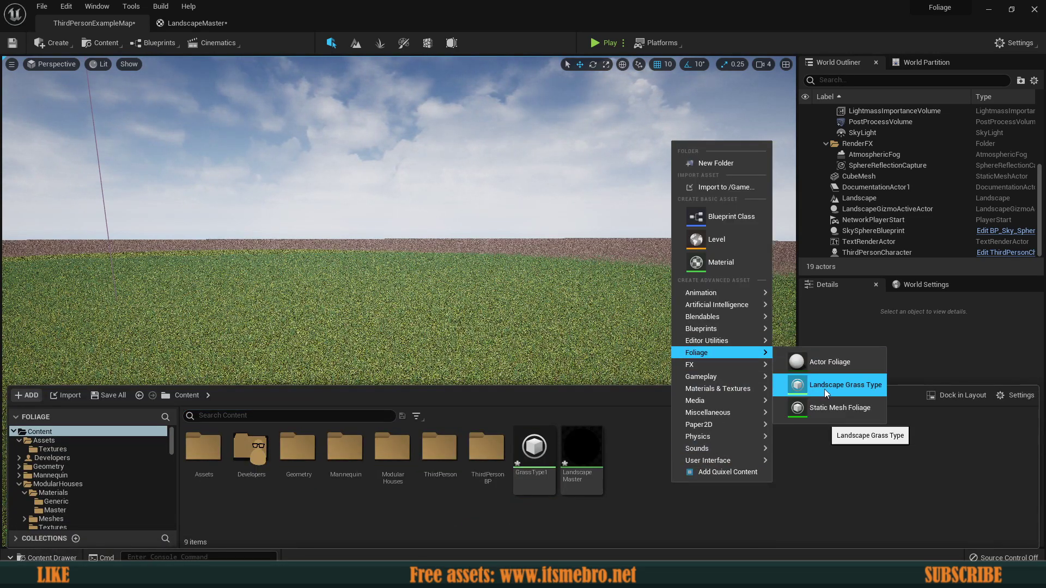
left_click(825, 387)
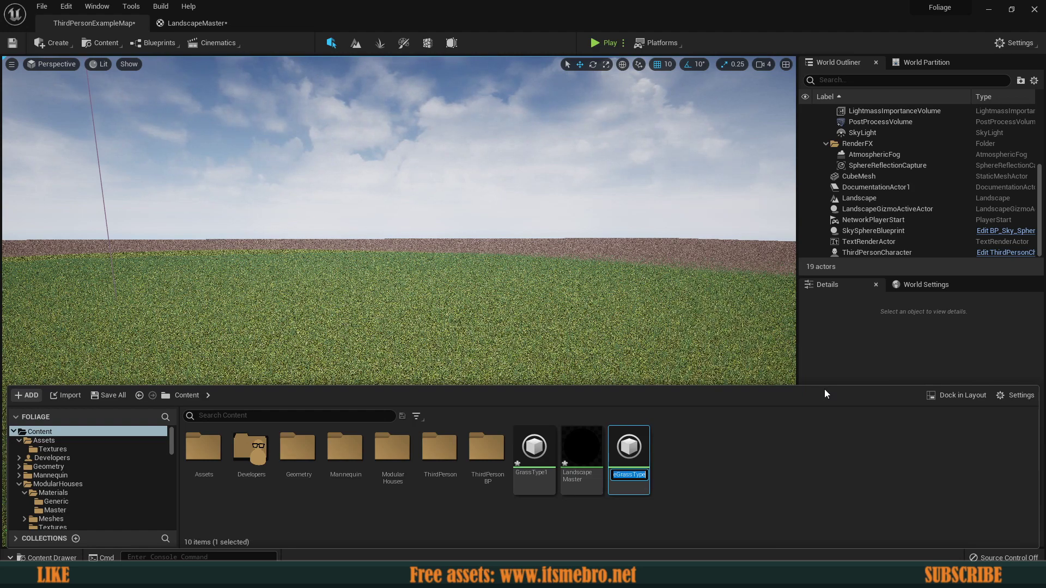
type("GrassType2")
key("Return")
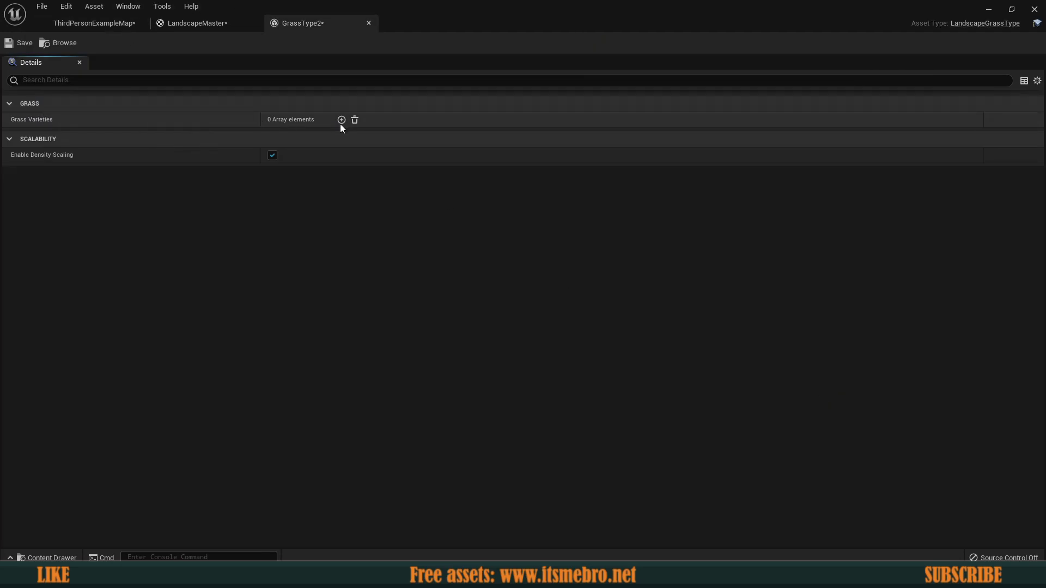
Add a grass variety to GrassType2 using the Grass2 mesh, with start cull distance 2000 and end cull distance 4000.
left_click(342, 120)
left_click(23, 135)
left_click(315, 155)
type("grass")
left_click(364, 270)
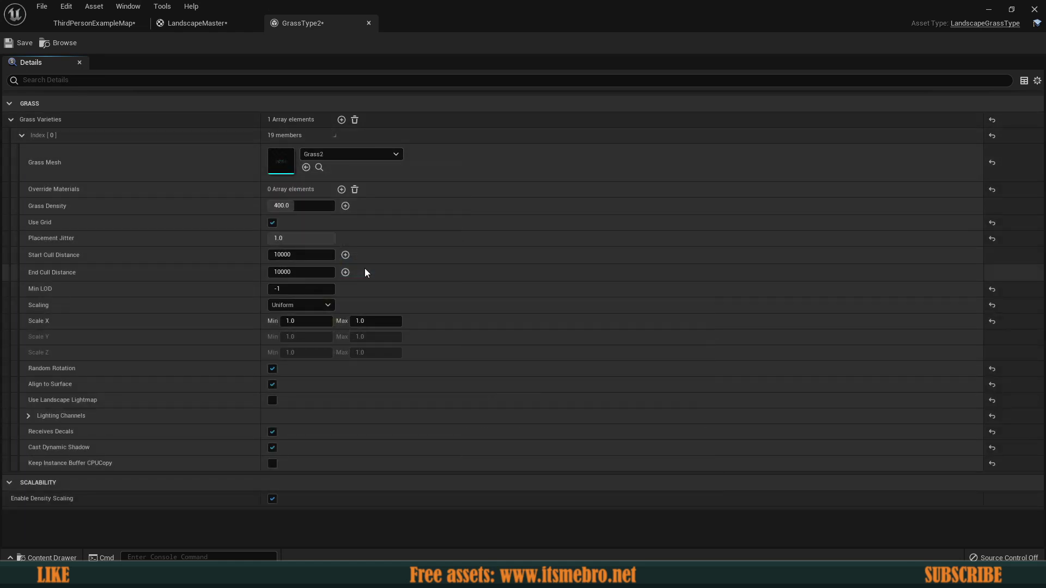
left_click(288, 254)
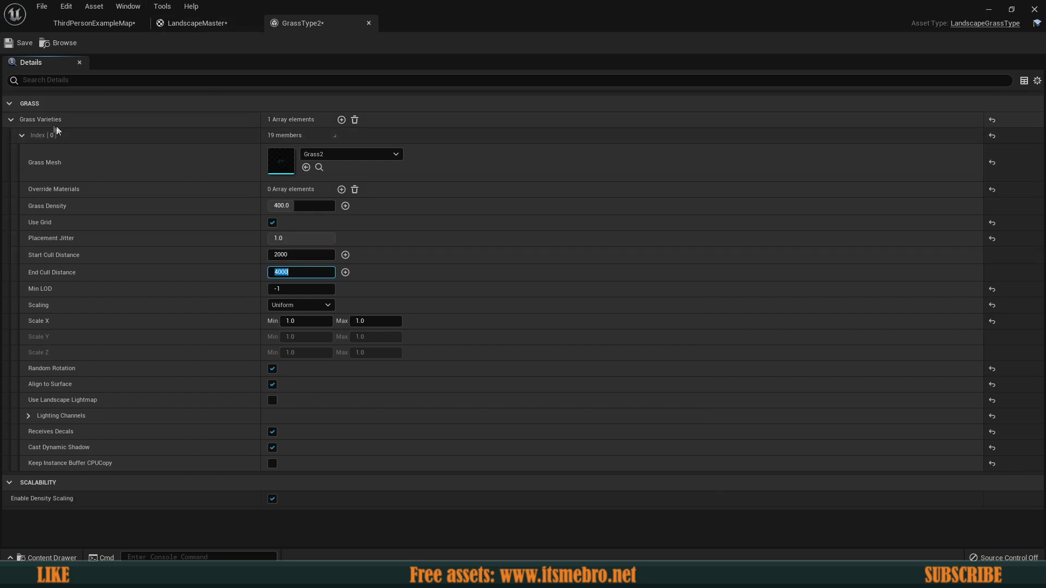
Add a second grass variety using the Grass3 mesh, with start cull distance 2000 and end cull distance 4000.
left_click(22, 135)
left_click(341, 119)
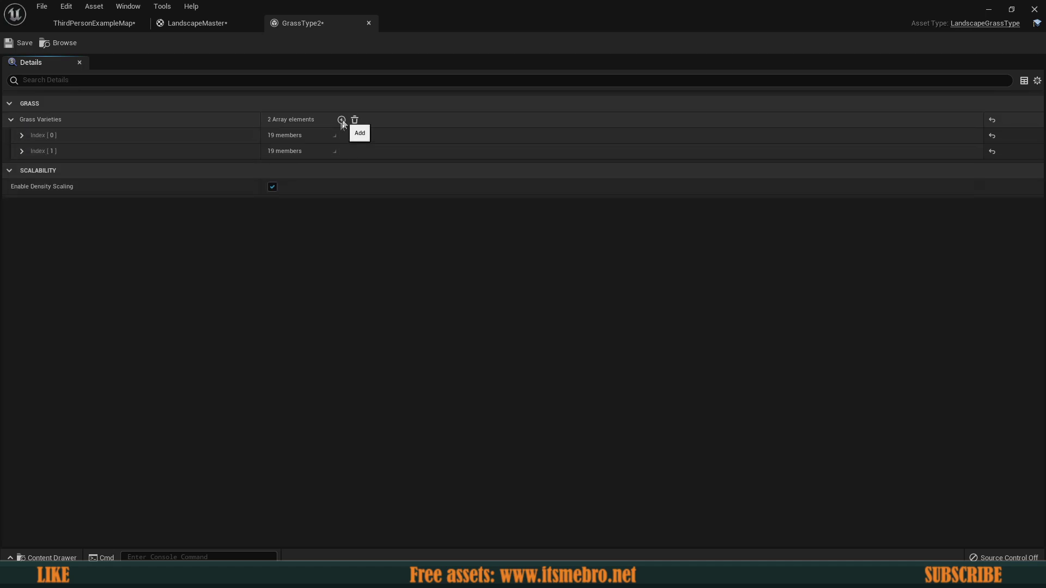
left_click(22, 151)
left_click(337, 170)
type("grass")
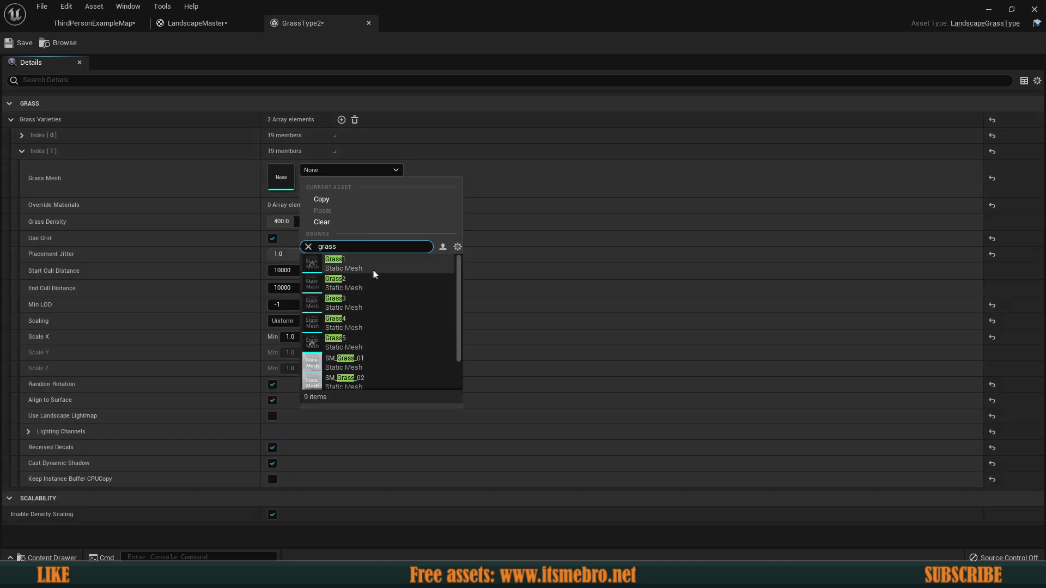
left_click(361, 301)
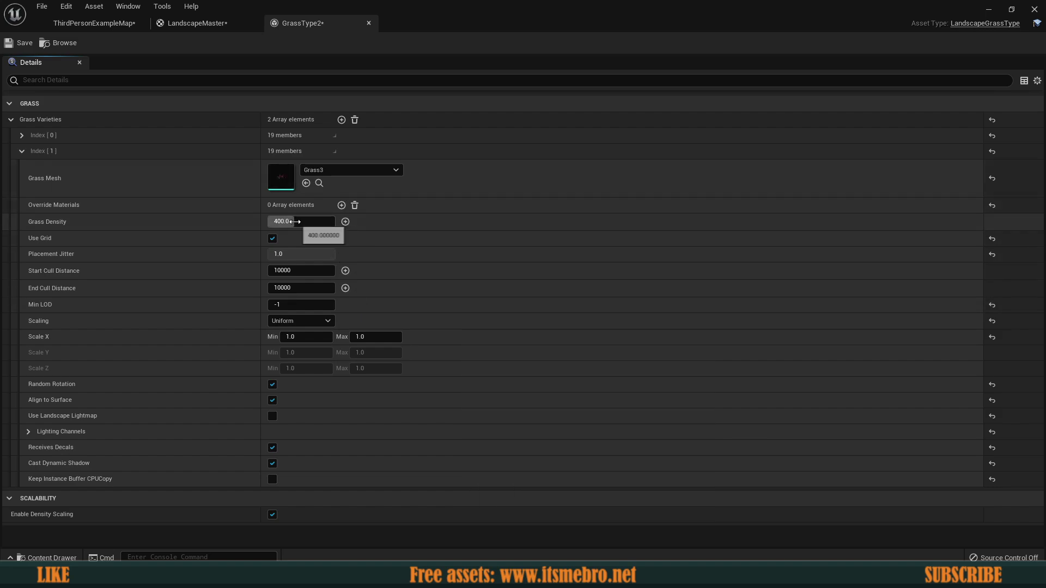
left_click(295, 271)
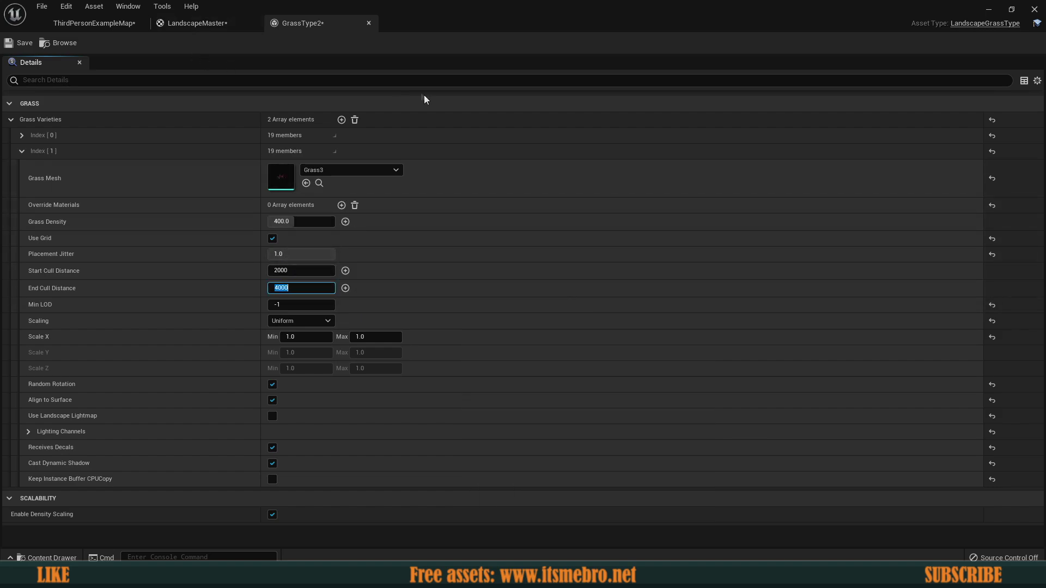
Add a third grass variety using the Grass4 mesh with cull distances 2000 and 4000, and save GrassType2.
left_click(340, 120)
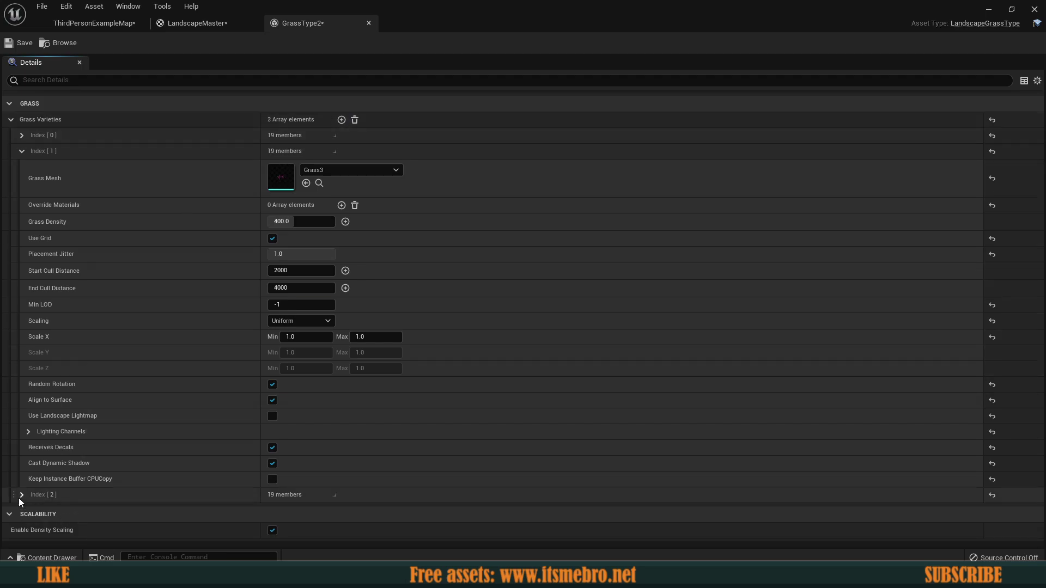
left_click(20, 495)
scroll(104, 426, "down", 4)
left_click(329, 376)
type("grass")
left_click(364, 280)
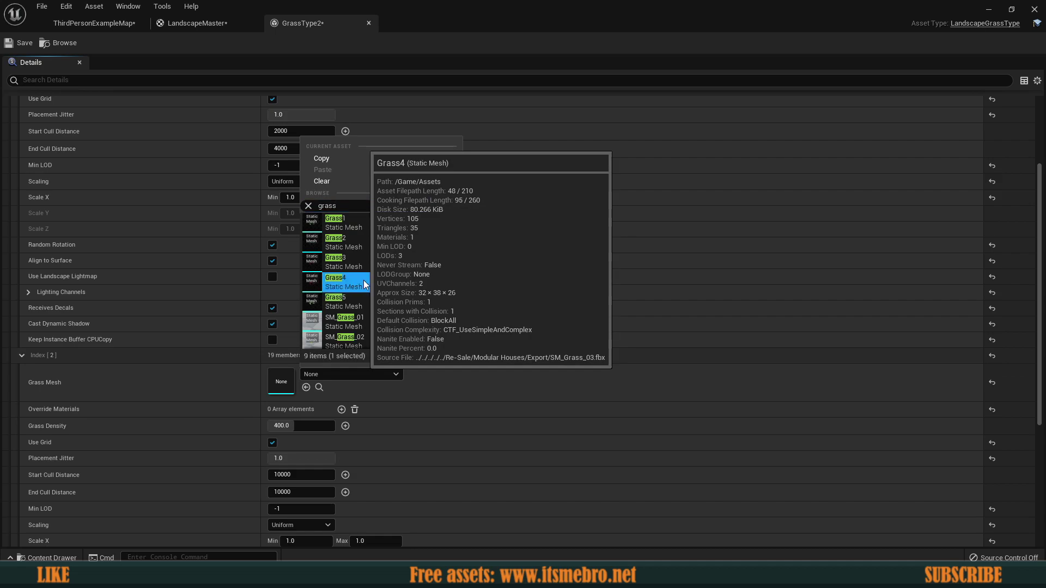
scroll(298, 428, "down", 2)
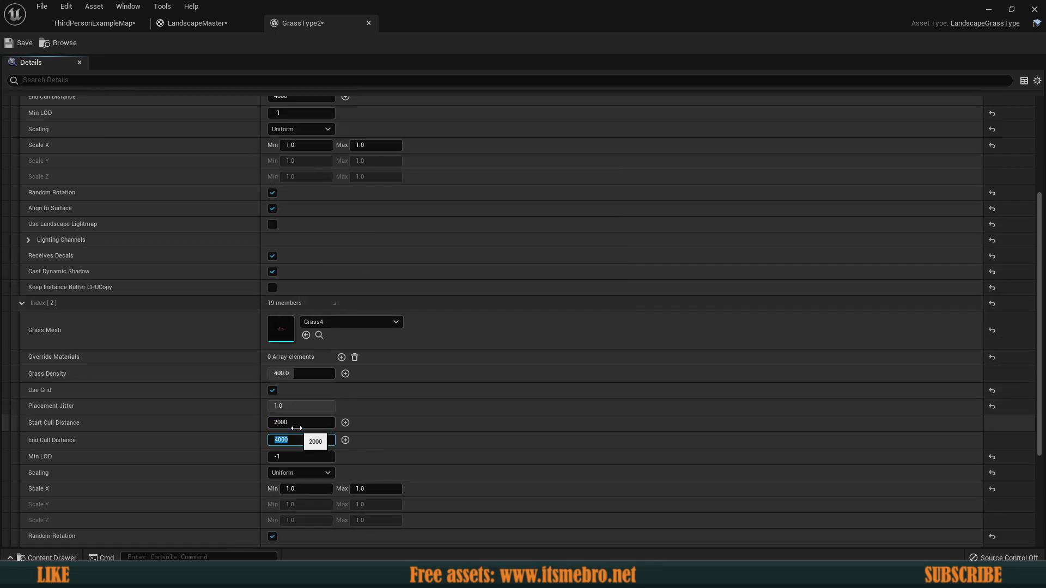
left_click(22, 303)
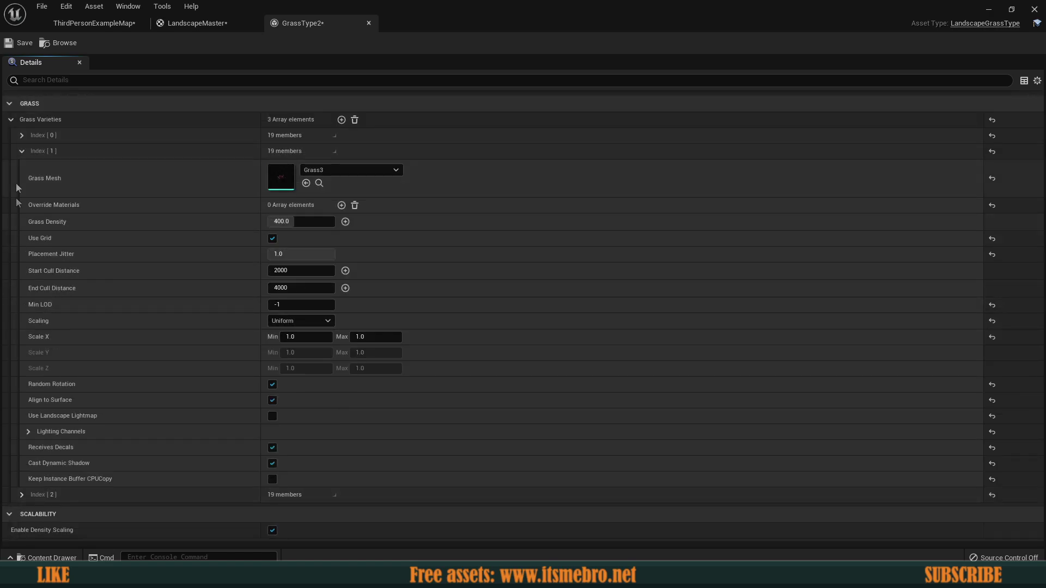
left_click(22, 152)
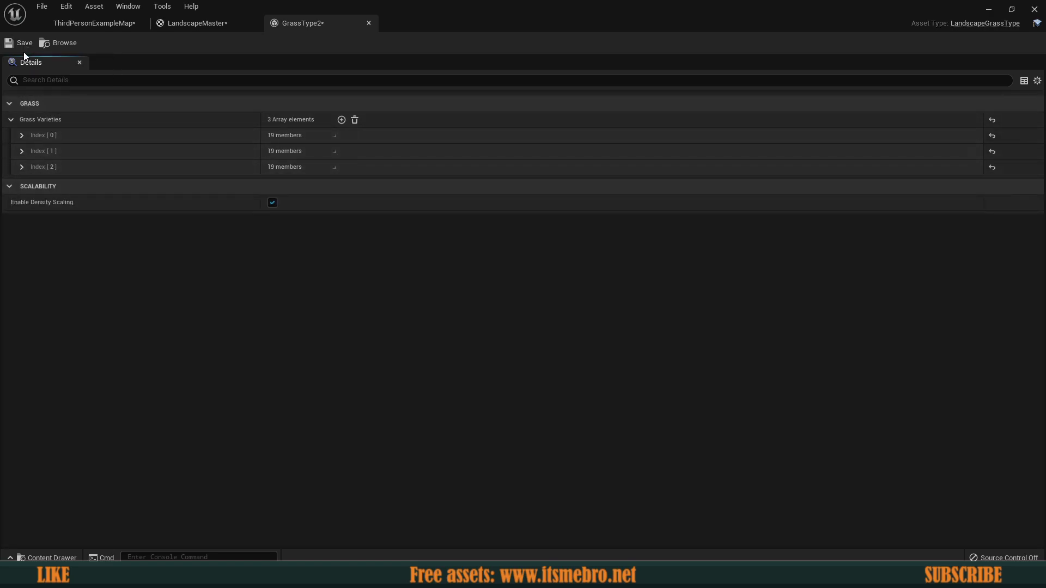
Return to ThirdPersonExampleMap and inspect the landscape area painted with the ground layer.
left_click(106, 24)
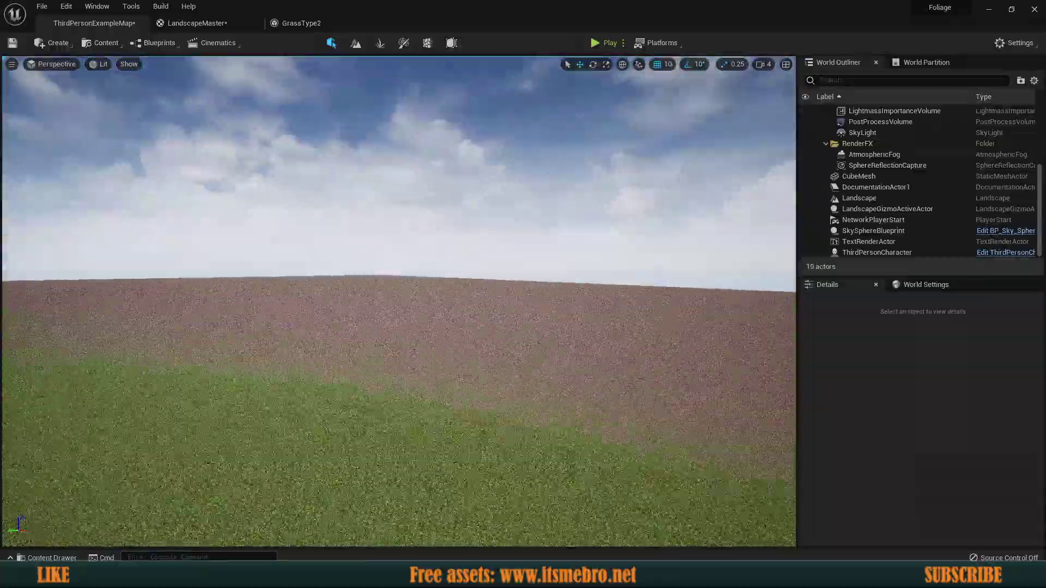
right_click_drag(399, 301, 447, 425)
key("w")
key("w")
mouse_move(455, 305)
right_mouse_down()
mouse_move(455, 349)
mouse_move(491, 294)
mouse_move(446, 294)
mouse_move(466, 318)
right_mouse_up()
key("s")
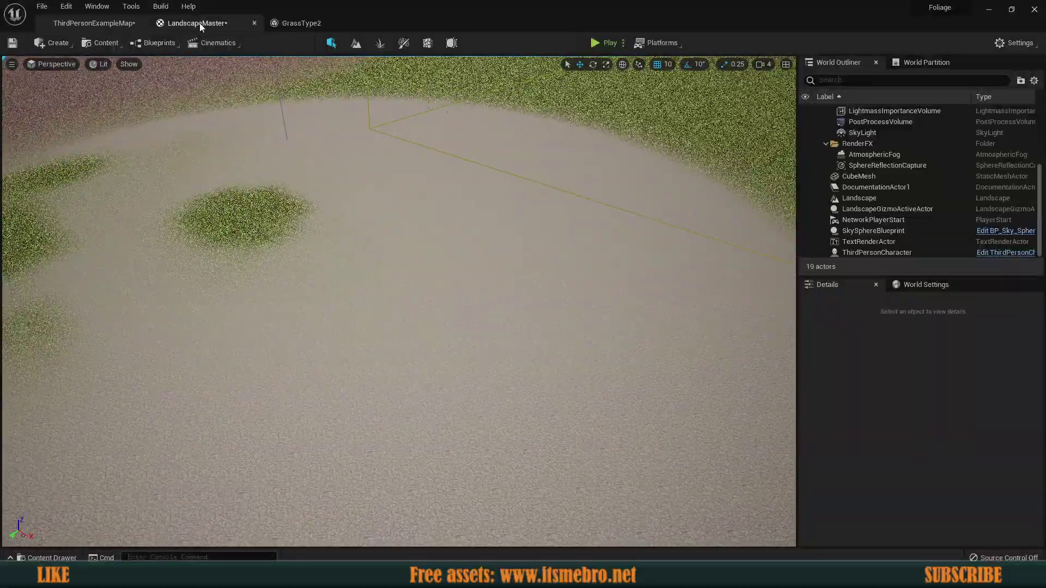
Assign GrassType2 to the Ground entry of LandscapeMaster's Grass output node and save the material.
left_click(196, 23)
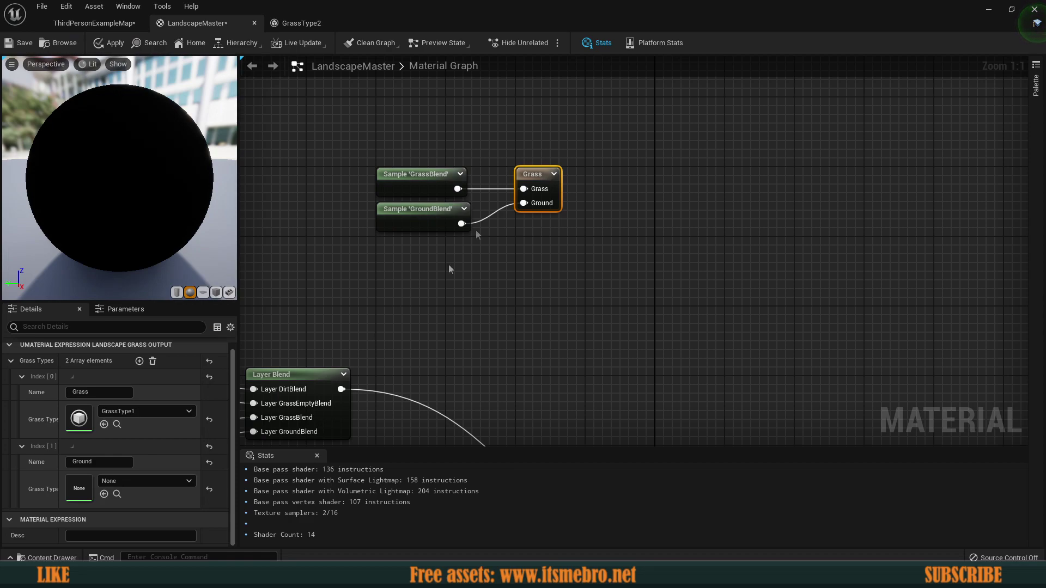
left_click(113, 481)
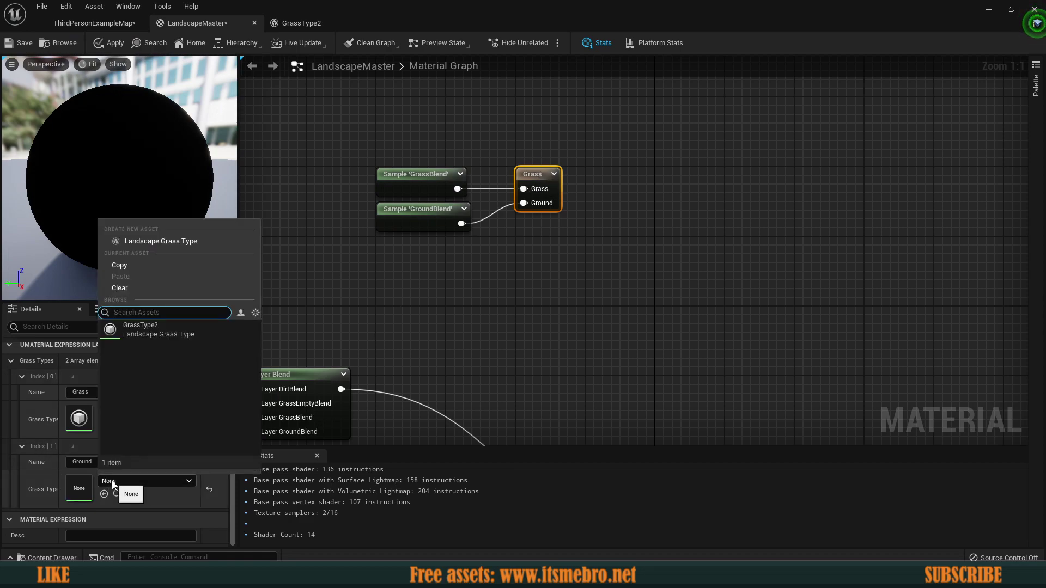
left_click(143, 336)
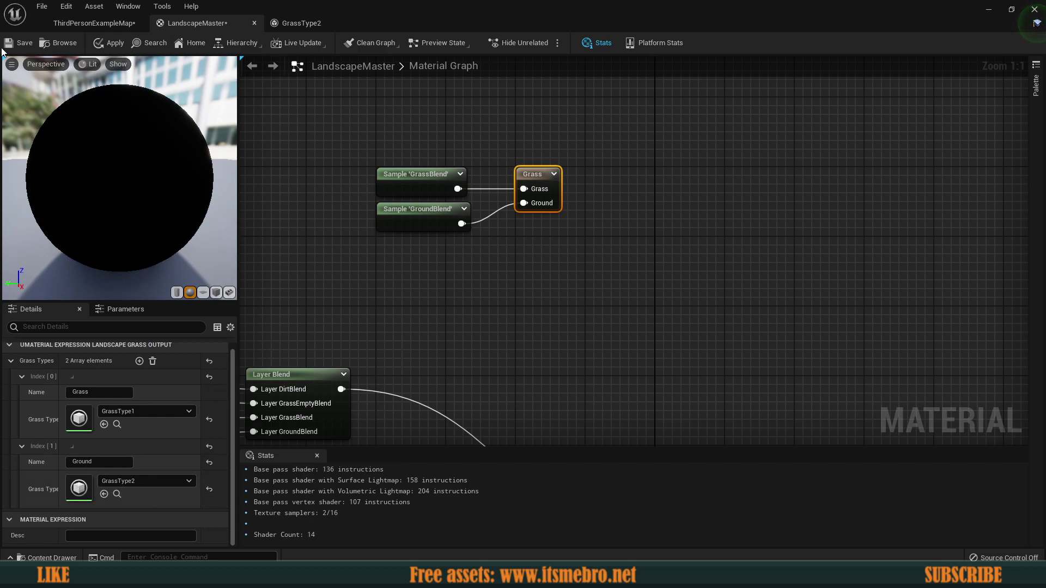
left_click(22, 43)
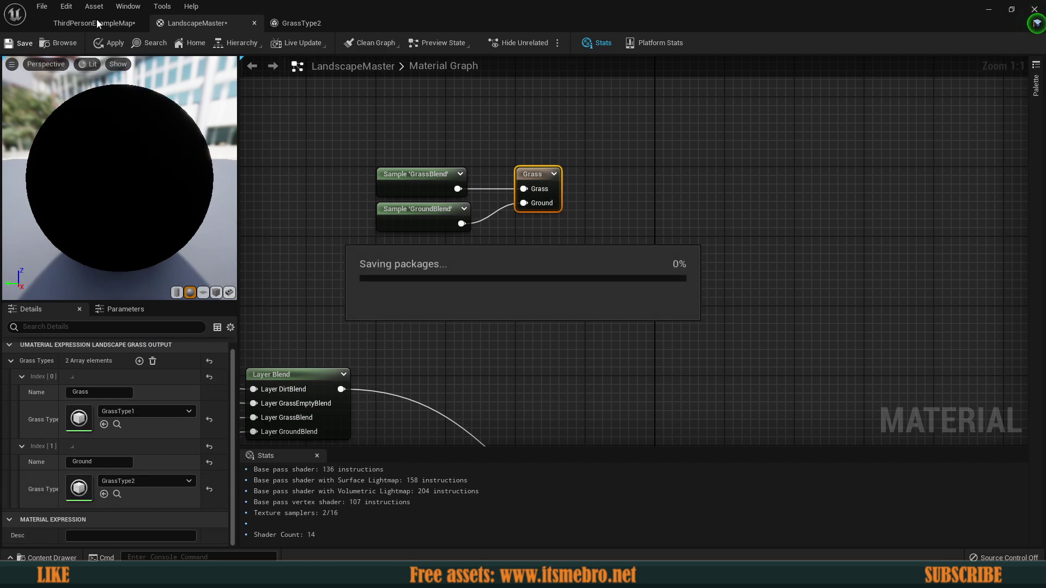
Go back to the level and examine the ground-painted area with the updated landscape material.
left_click(97, 20)
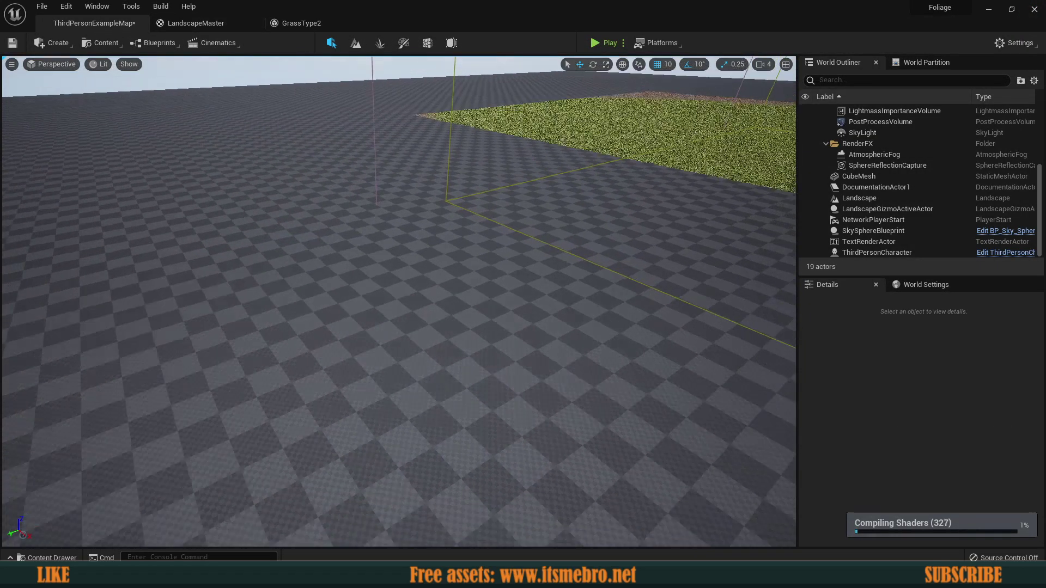
right_click_drag(399, 301, 382, 267)
key("w")
key("w")
key("s")
mouse_move(397, 312)
right_mouse_down()
mouse_move(396, 376)
mouse_move(398, 305)
right_mouse_up()
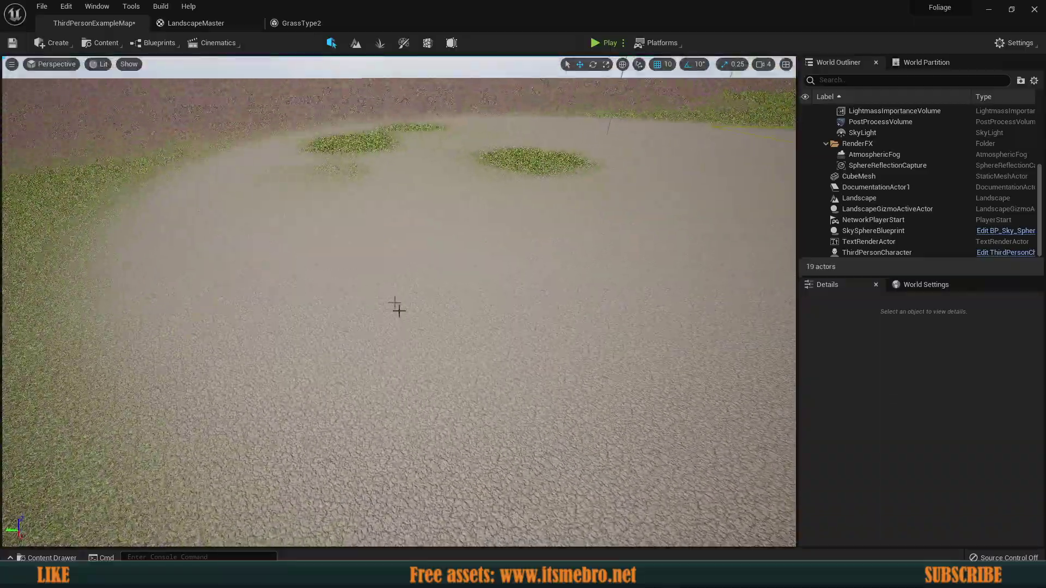
Play the level and run the character through the ground-layer area to inspect the spawned grass.
key("alt+p")
key("w")
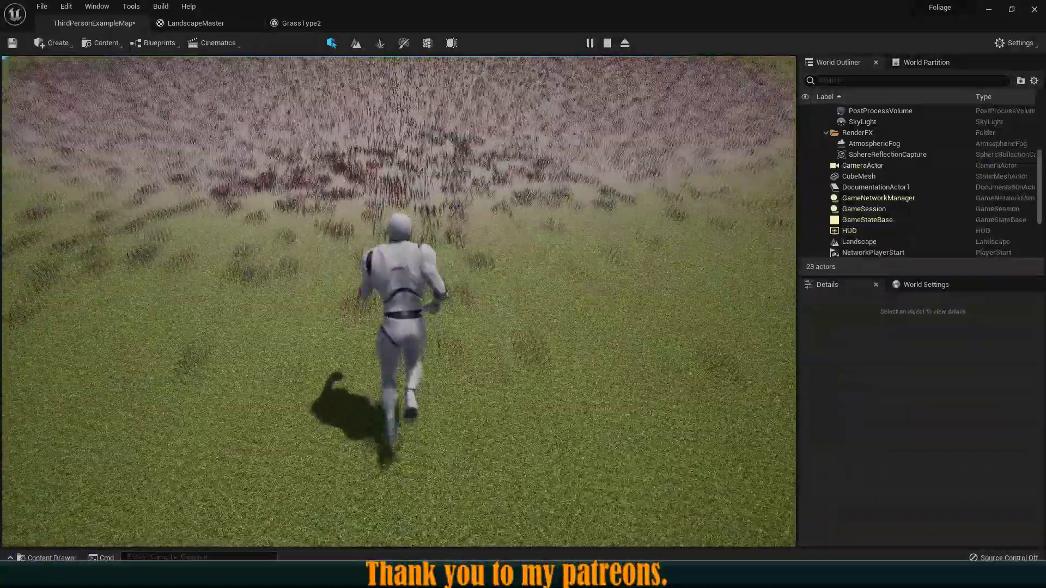
key("w")
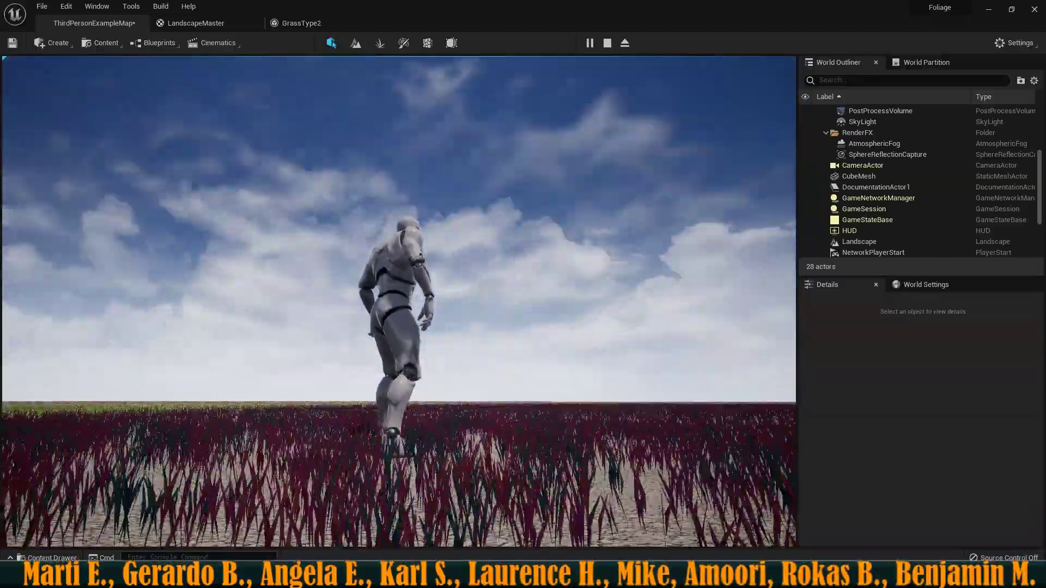
key("d")
key("d")
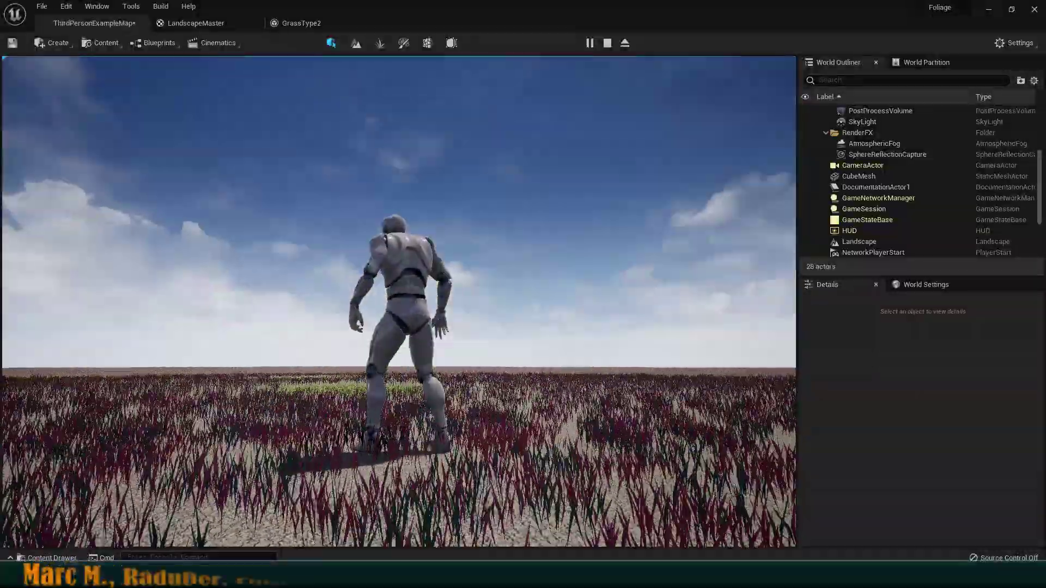
key("a")
key("s")
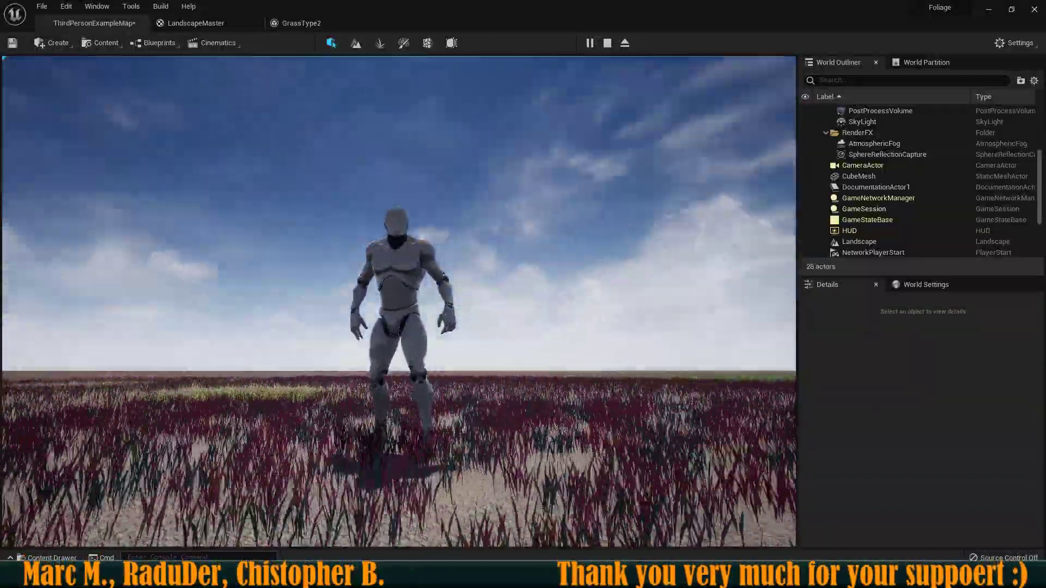
Stop the play session and inspect the ground-painted patch of the landscape from above.
key("Escape")
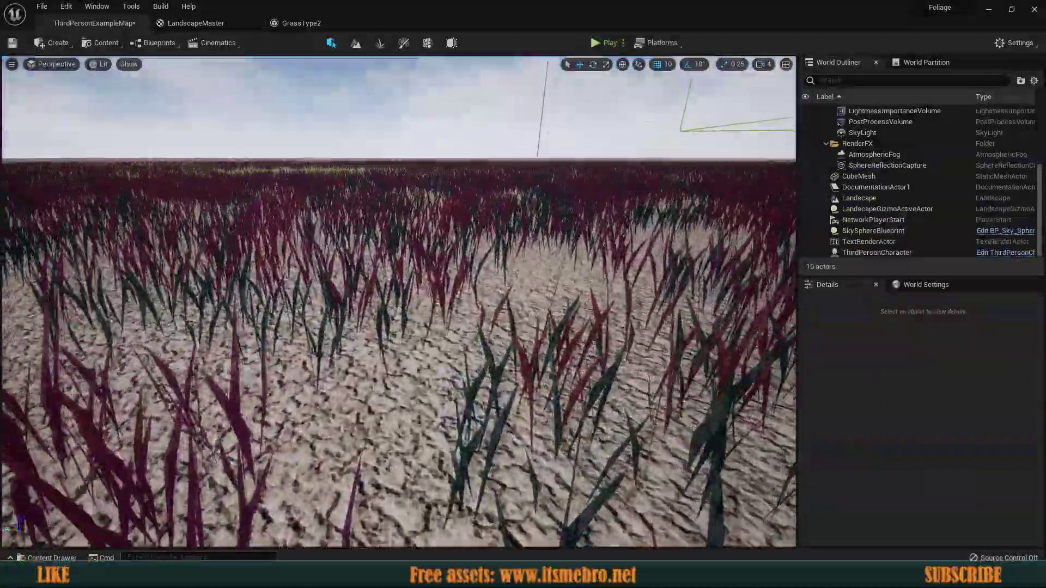
key("w")
right_click_drag(399, 302, 399, 404)
key("w")
key("w")
key("e")
key("e")
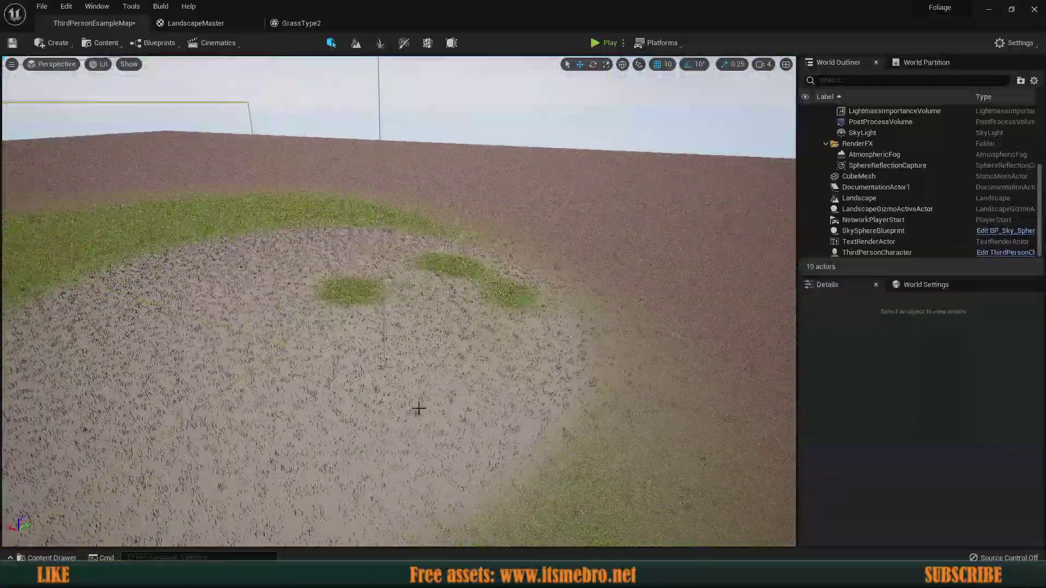
Switch to Landscape paint mode and paint the GrassBlend layer over part of the ground patch, checking the spawned grass up close.
left_click(440, 367)
left_click(376, 46)
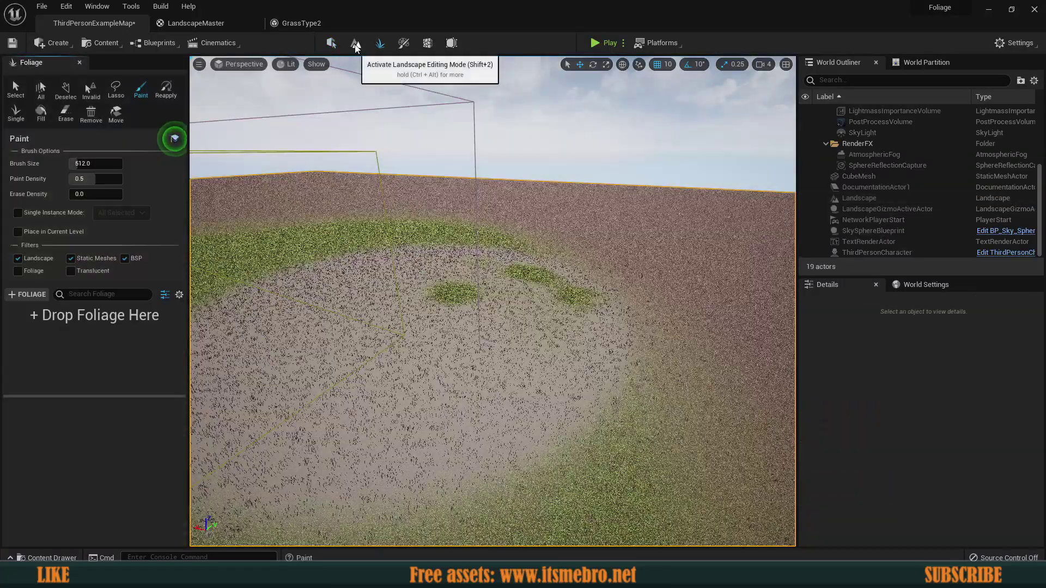
left_click(355, 42)
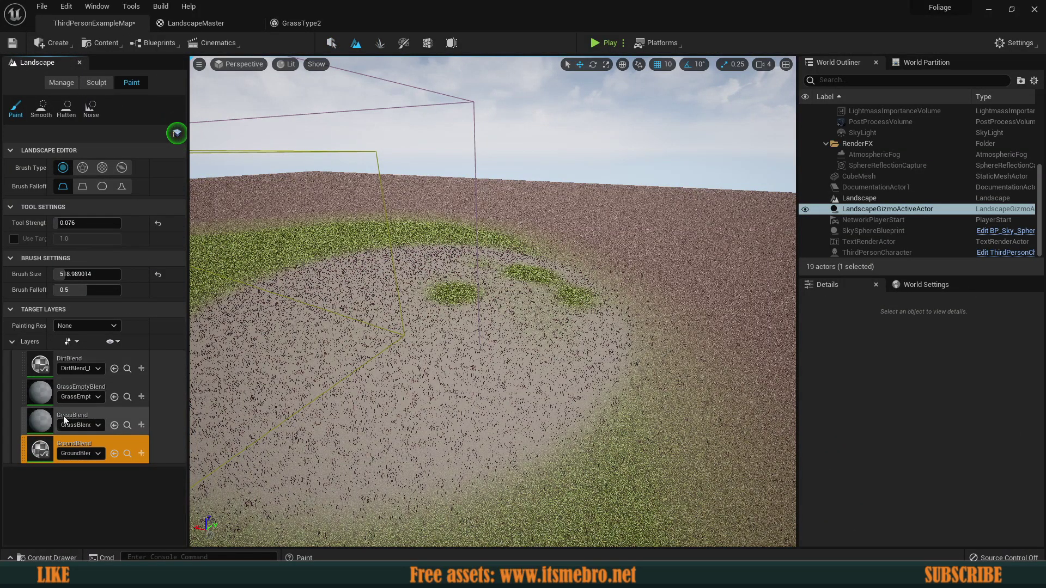
left_click(45, 418)
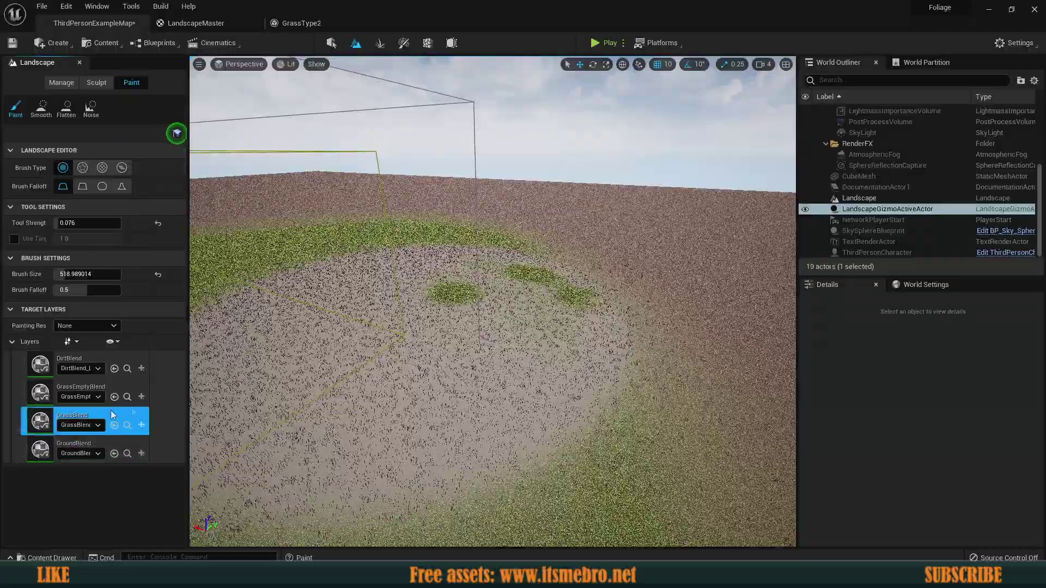
scroll(434, 361, "up", 3)
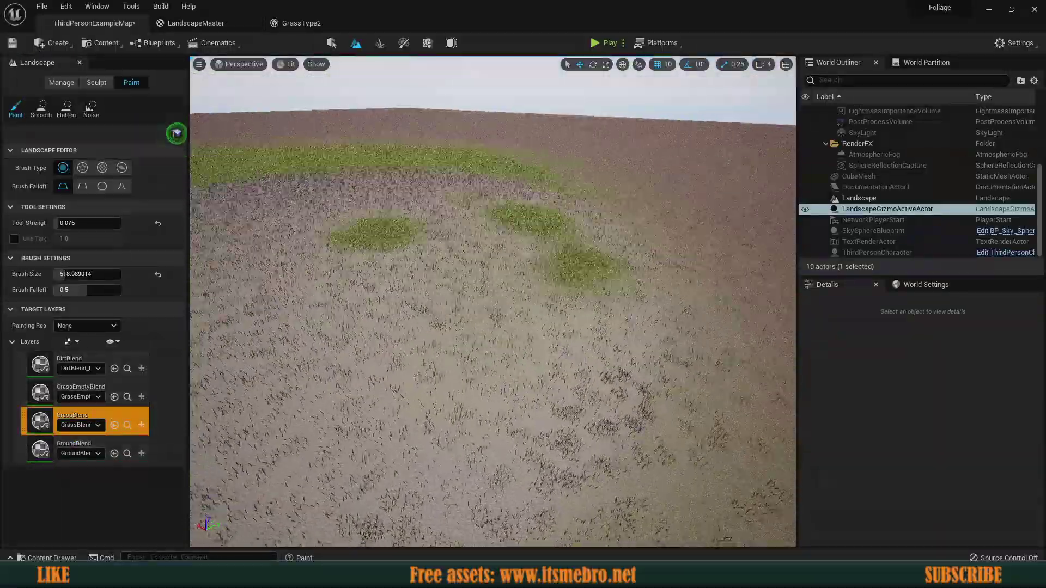
scroll(387, 345, "up", 4)
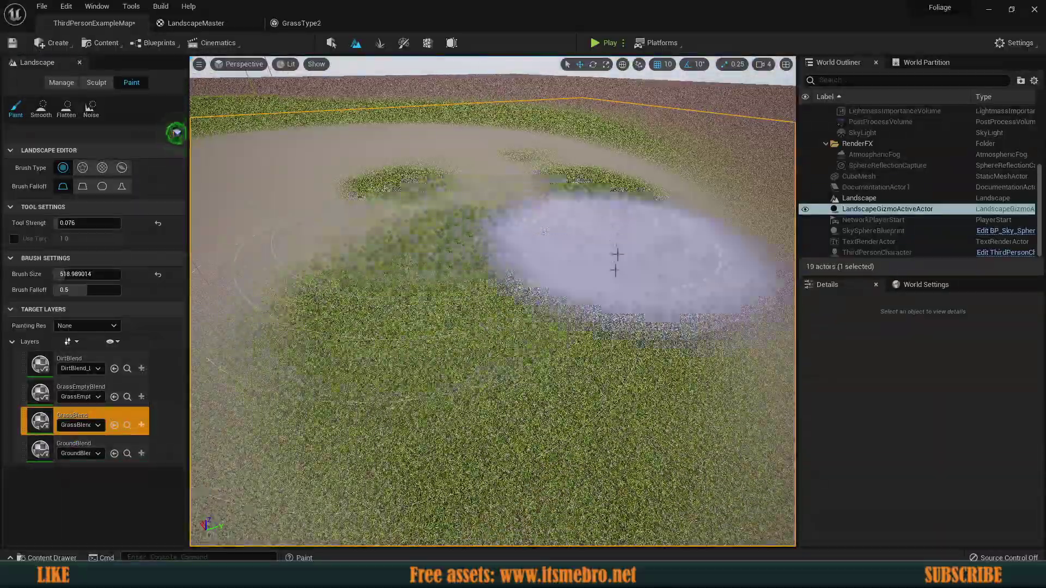
scroll(616, 254, "up", 8)
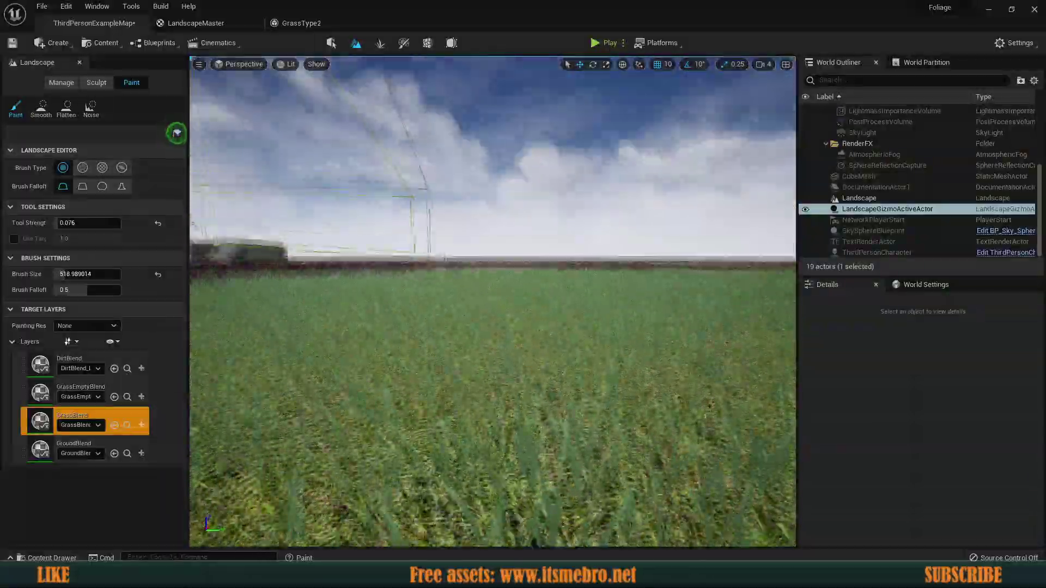
Paint strokes of the GroundBlend layer back over parts of the grass-covered area.
scroll(213, 354, "down", 8)
left_click(53, 461)
mouse_move(401, 341)
right_mouse_down()
mouse_move(401, 316)
mouse_move(310, 376)
right_mouse_up()
mouse_move(402, 341)
left_mouse_down()
mouse_move(628, 281)
mouse_move(415, 327)
left_mouse_up()
mouse_move(415, 327)
right_mouse_down()
mouse_move(490, 354)
mouse_move(490, 294)
mouse_move(468, 307)
mouse_move(485, 299)
right_mouse_up()
mouse_move(502, 374)
right_mouse_down()
mouse_move(502, 435)
mouse_move(382, 447)
mouse_move(572, 273)
mouse_move(572, 305)
right_mouse_up()
left_click_drag(530, 331, 535, 289)
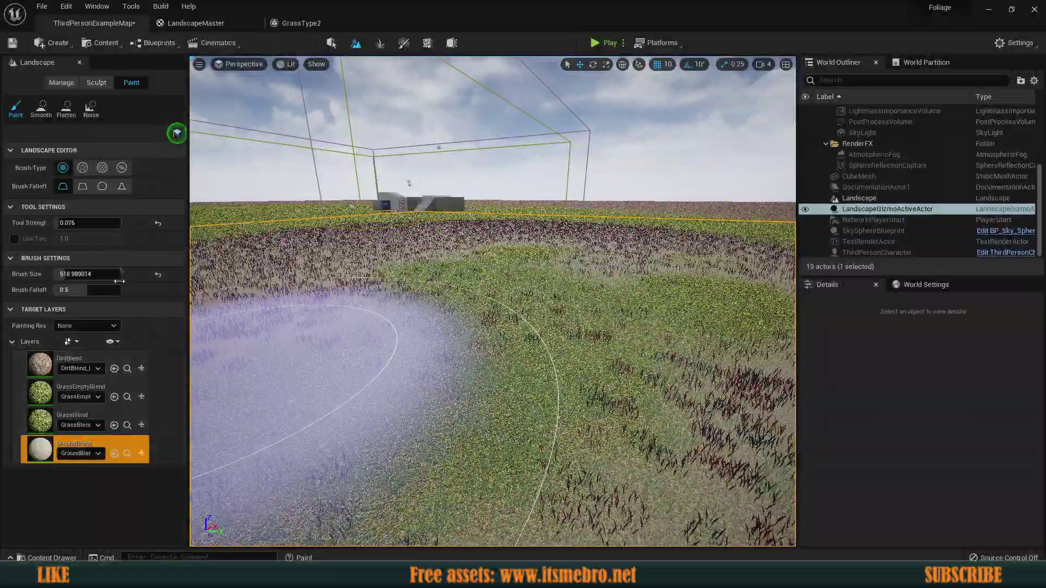
mouse_move(506, 322)
right_mouse_down()
mouse_move(485, 354)
mouse_move(441, 370)
right_mouse_up()
left_click_drag(506, 322, 607, 280)
Inspect where the grass and ground layers meet, and paint strokes of the GrassEmptyBlend layer over and beside the ground patch.
mouse_move(607, 280)
right_mouse_down()
mouse_move(566, 229)
mouse_move(560, 242)
mouse_move(482, 264)
right_mouse_up()
key("w")
right_click_drag(540, 308, 627, 293)
right_click_drag(173, 133, 177, 133)
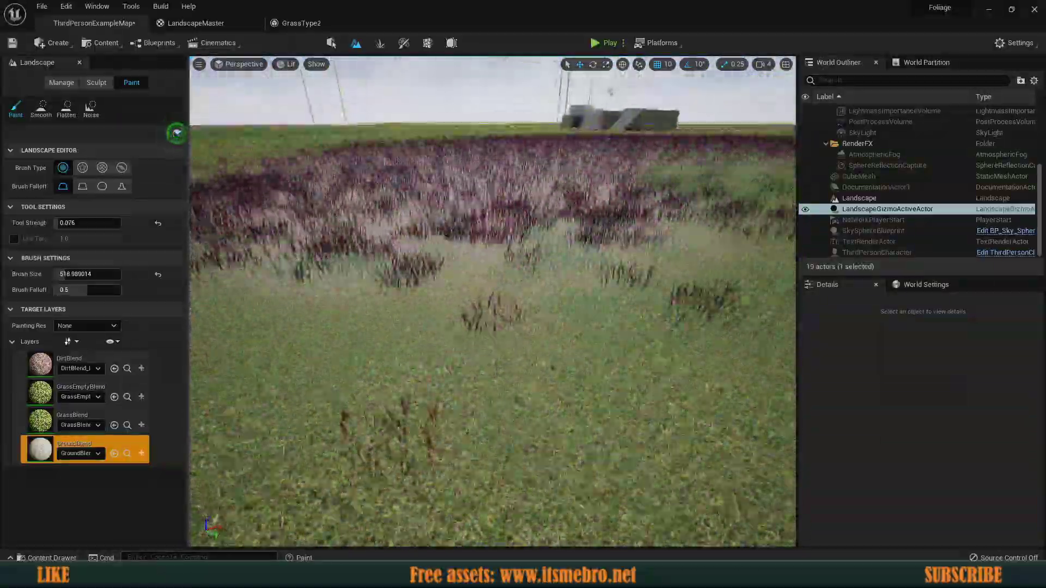
right_click_drag(177, 132, 177, 133)
right_click_drag(537, 325, 537, 325)
left_click(65, 390)
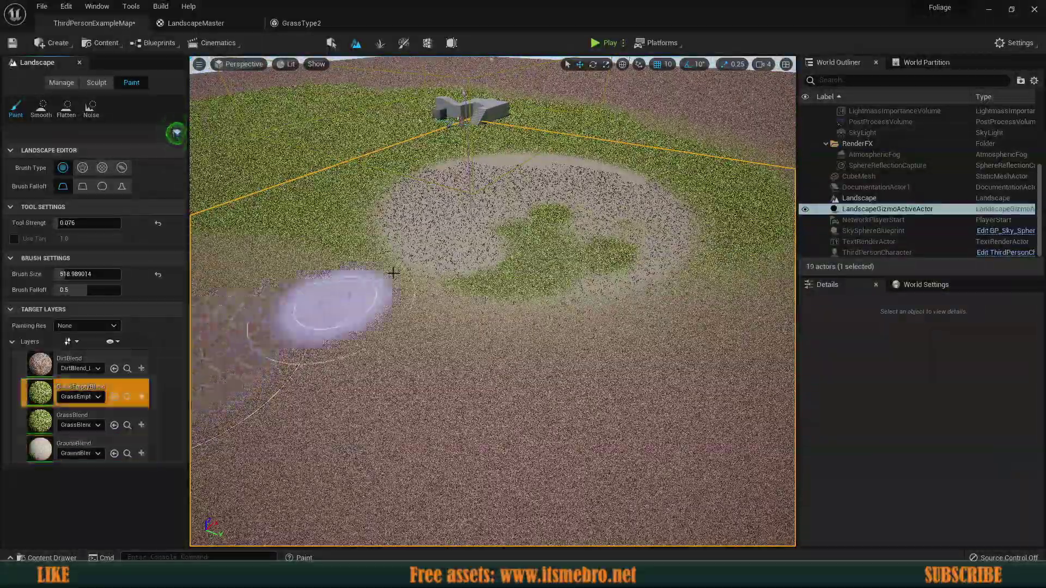
left_click_drag(480, 228, 515, 208)
left_click_drag(382, 271, 442, 306)
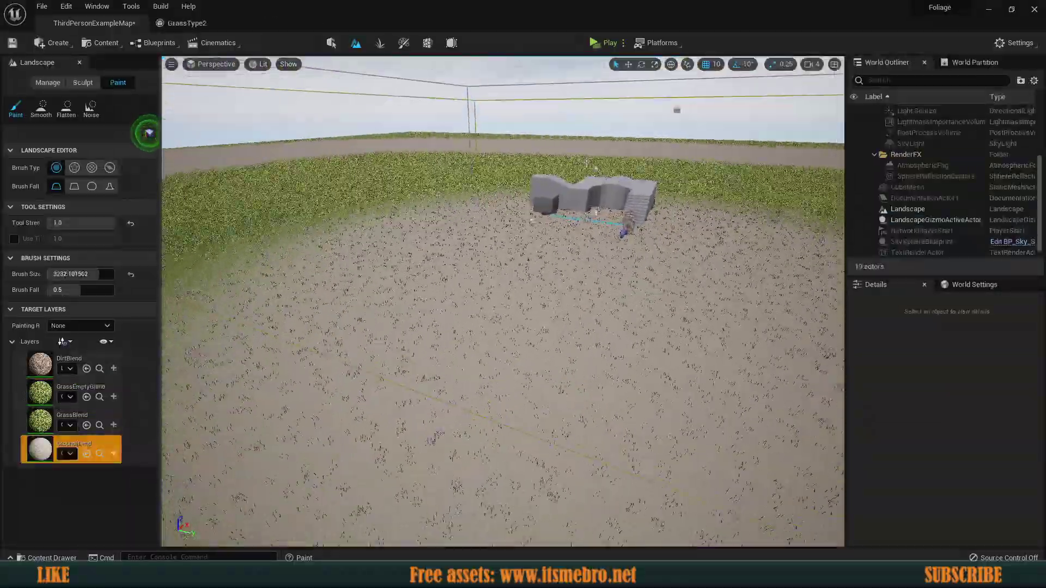
right_click_drag(503, 301, 503, 272)
mouse_move(501, 210)
right_mouse_down()
mouse_move(500, 220)
mouse_move(468, 231)
mouse_move(501, 209)
right_mouse_up()
key("s")
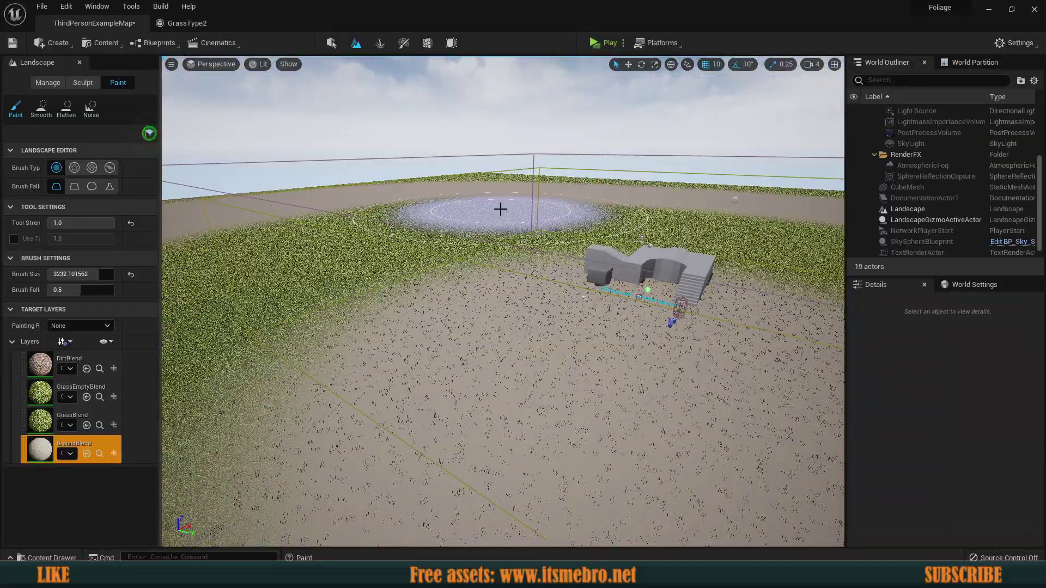